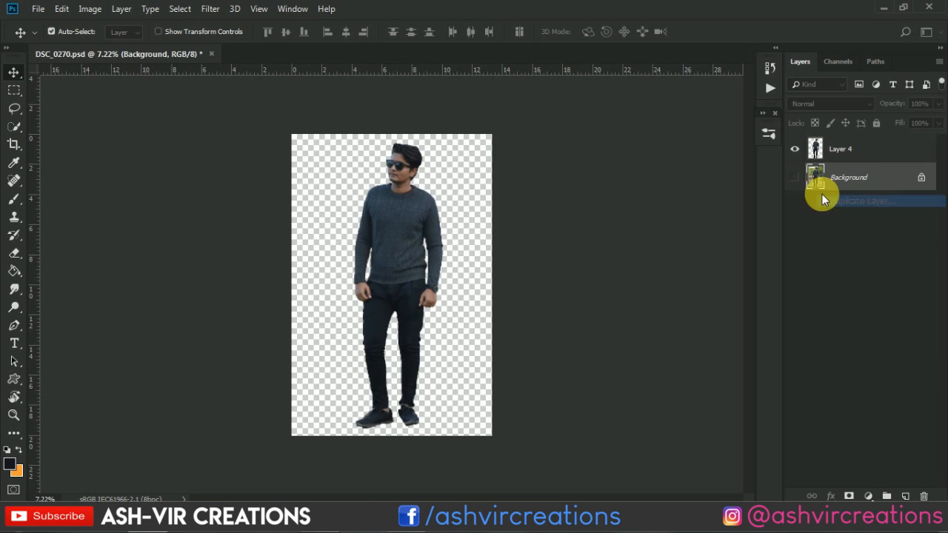
Duplicate the Background layer and make the duplicate visible beneath the cut-out man
left_click(593, 143)
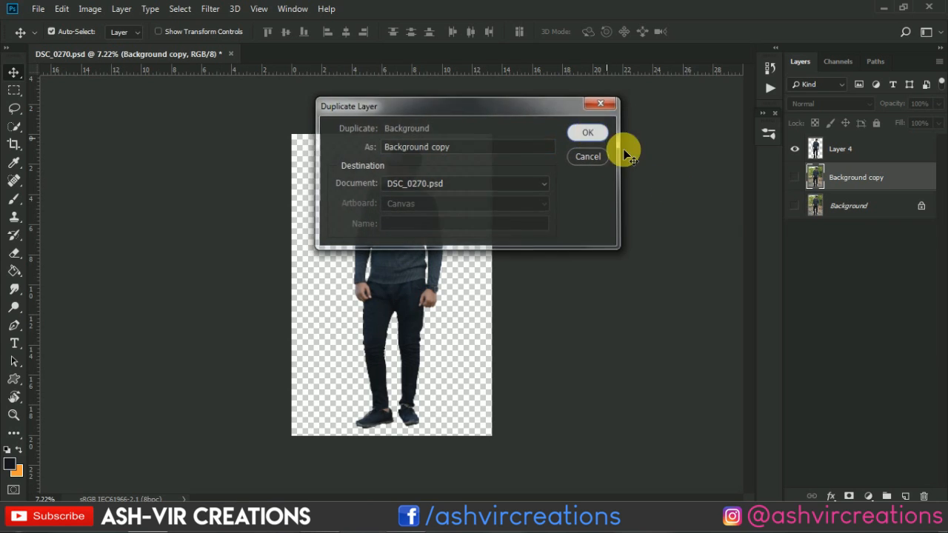
left_click(797, 179)
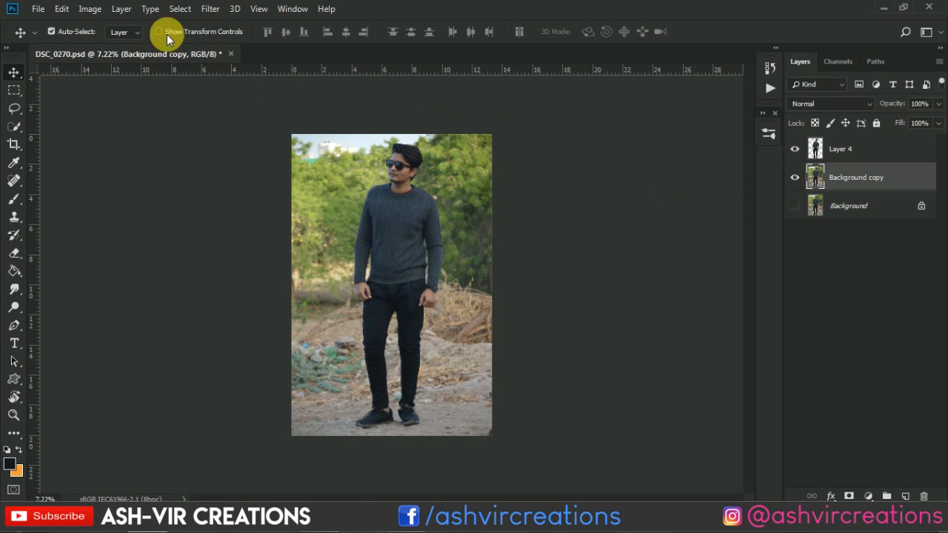
Open ashvirphoto-440152.jpeg and bring the parking-lot photo into DSC_0270.psd as a layer directly behind the cut-out man
left_click(37, 8)
left_click(50, 35)
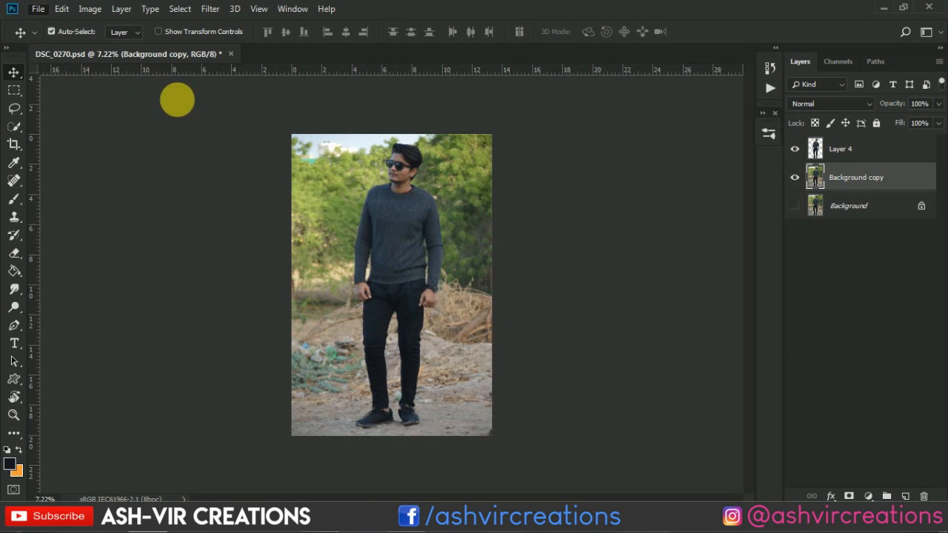
scroll(391, 165, "down", 5)
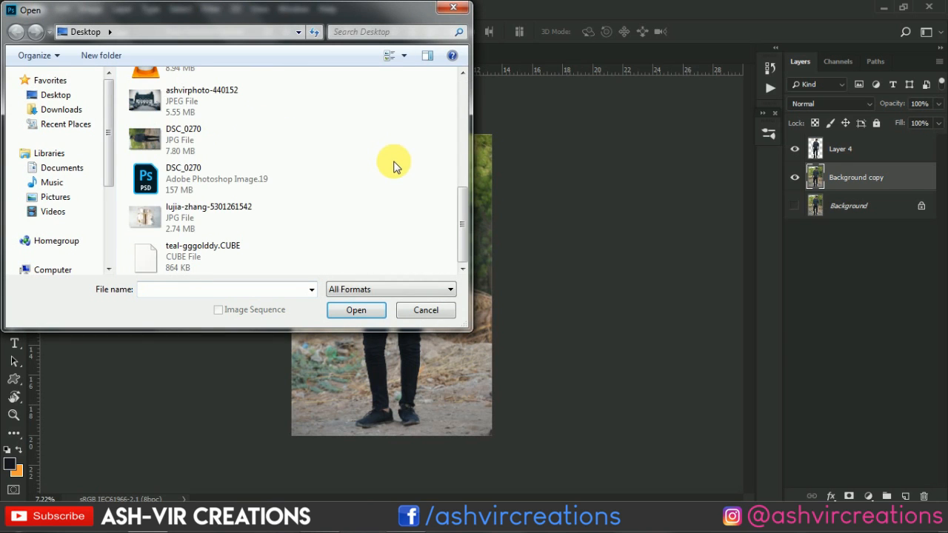
double_click(207, 100)
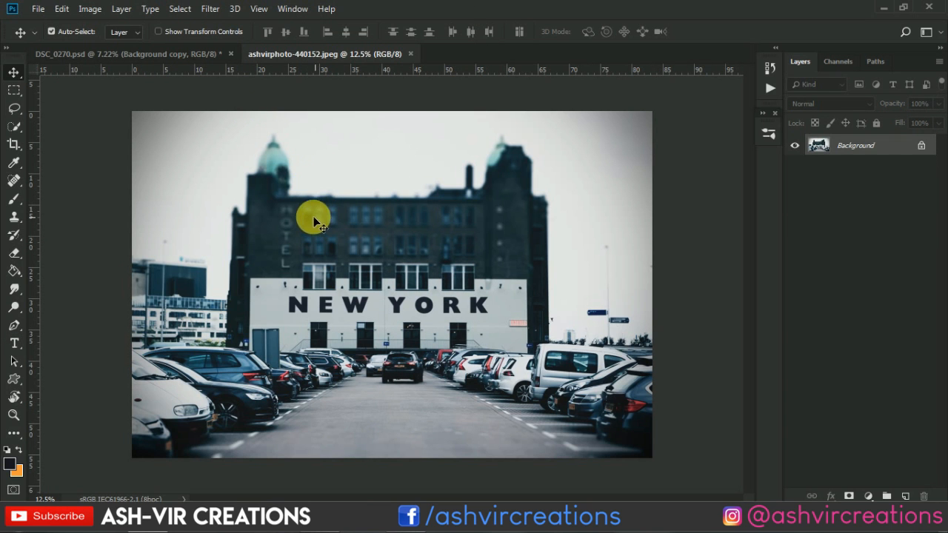
left_click_drag(317, 221, 328, 186)
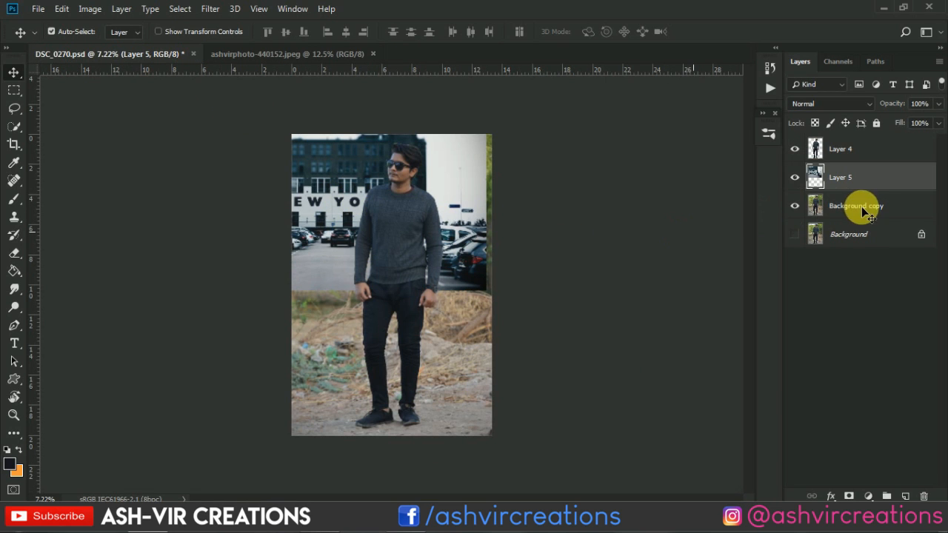
Convert the locked Background layer into a regular layer with Normal mode and 100% opacity
double_click(863, 235)
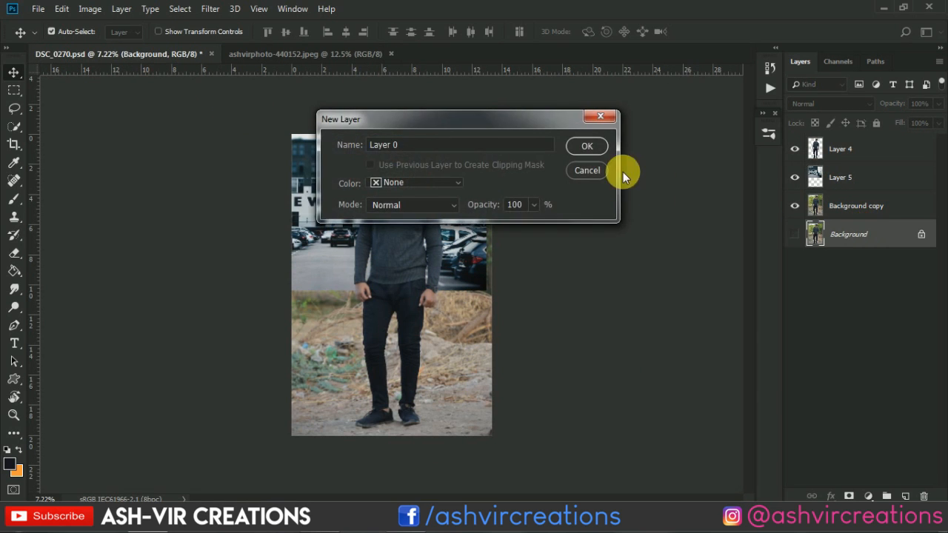
left_click(597, 150)
Reposition the parking-lot photo and scale it proportionally to 209.88% with Free Transform so it fills the canvas behind the man
left_click_drag(445, 186, 496, 228)
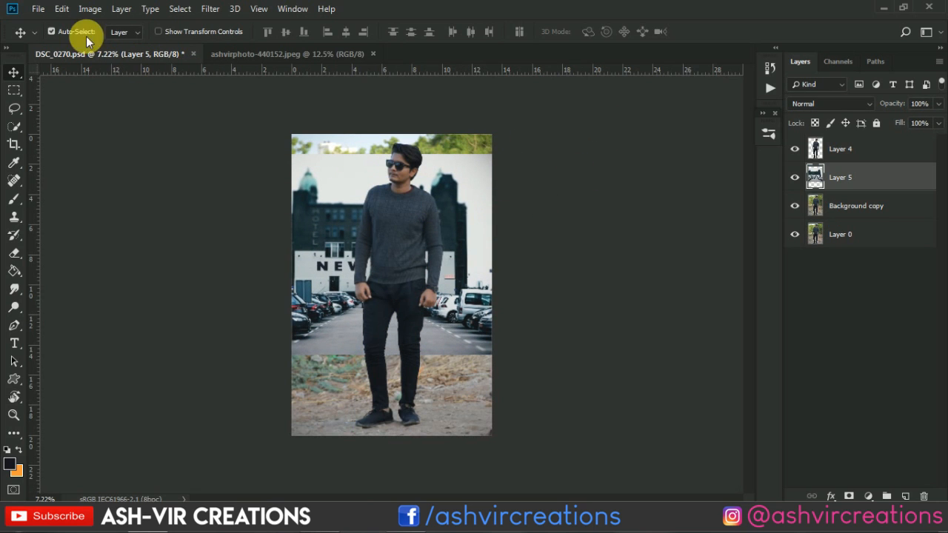
left_click(62, 9)
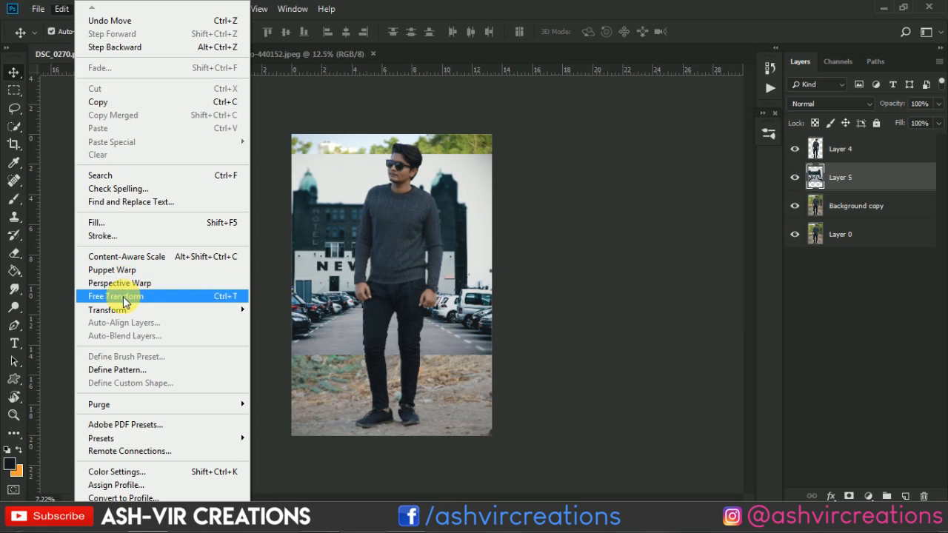
left_click(122, 296)
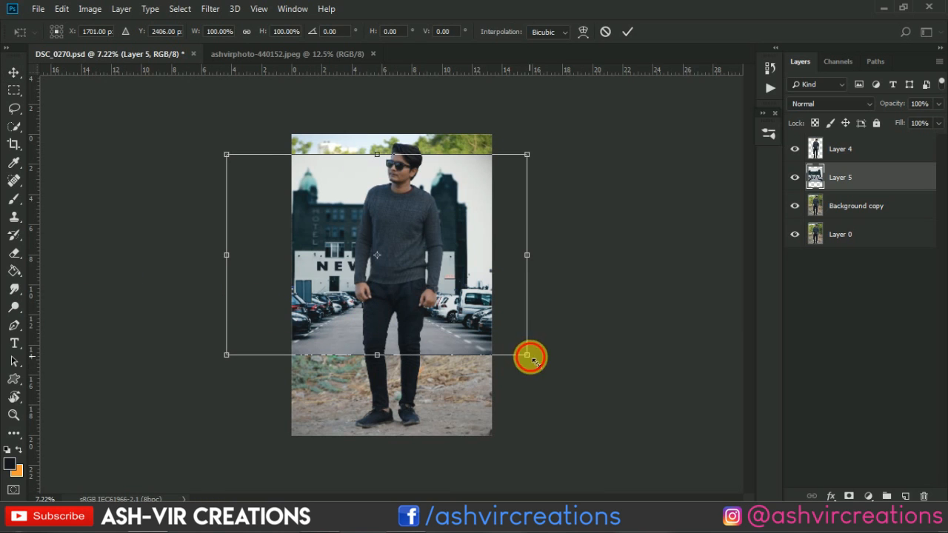
left_click_drag(526, 356, 632, 424)
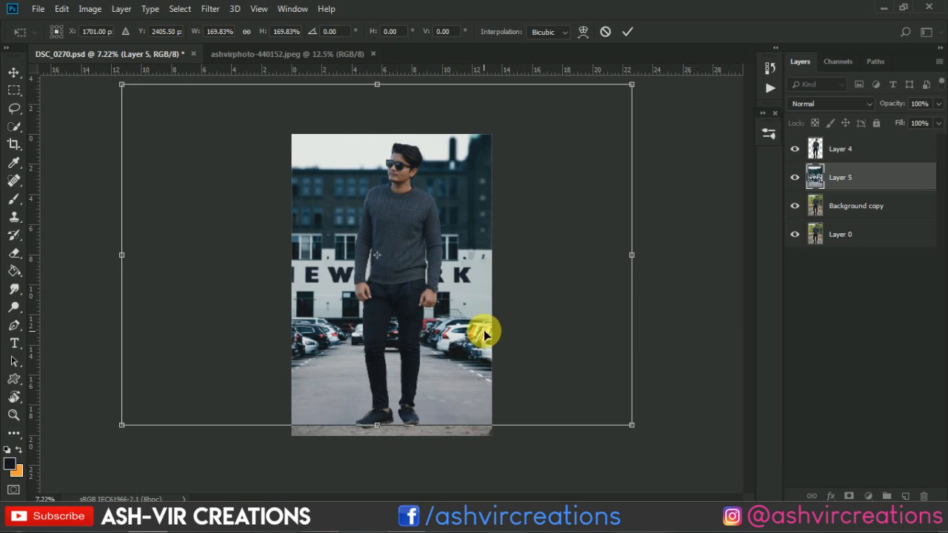
left_click_drag(462, 329, 446, 329)
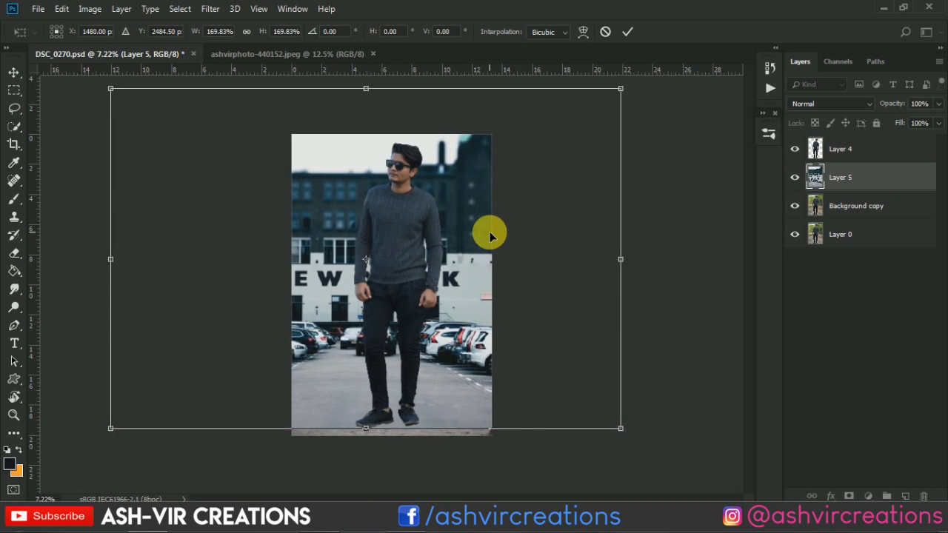
key("ctrl+minus")
left_click_drag(547, 151, 652, 113)
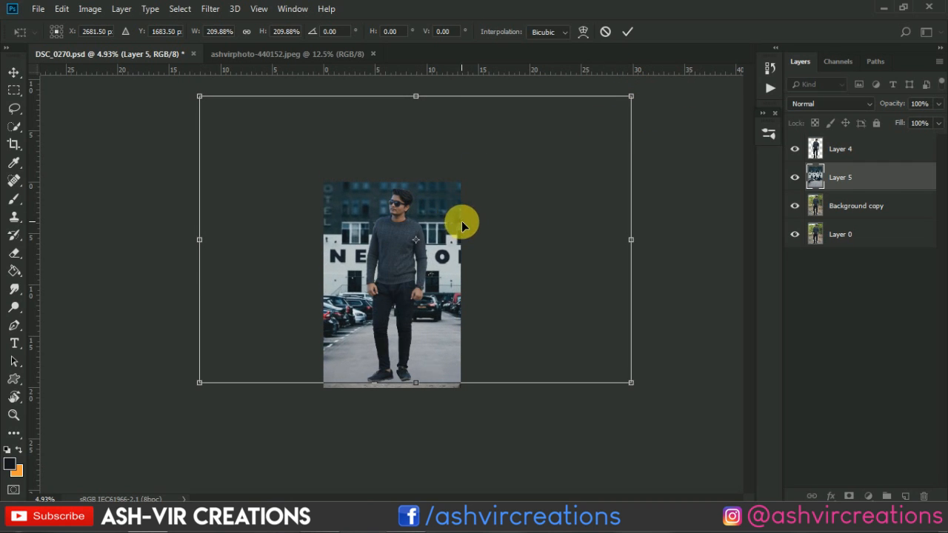
left_click_drag(462, 220, 430, 242)
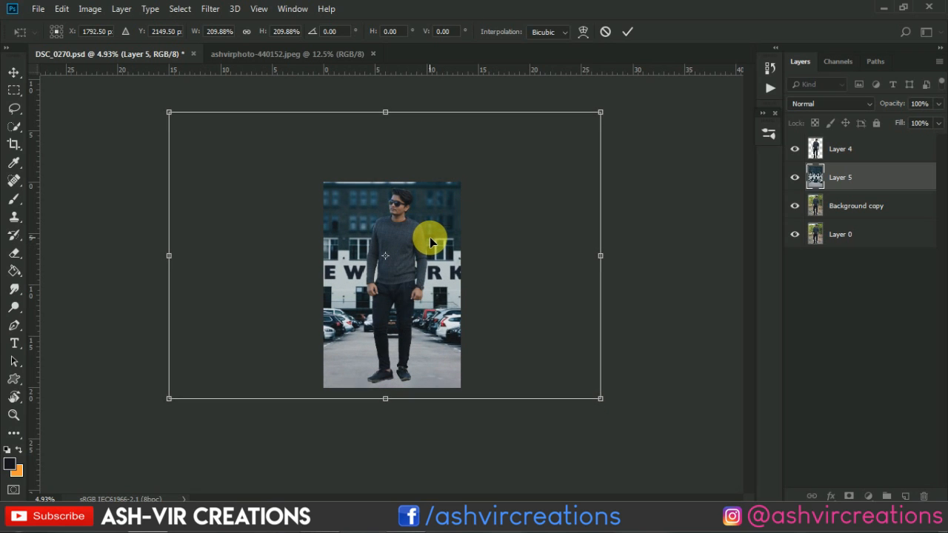
key("Return")
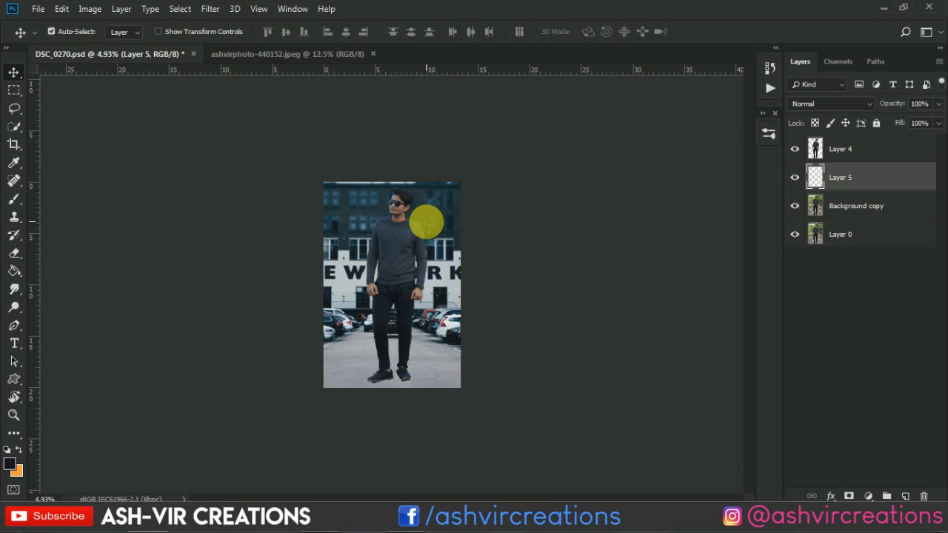
Nudge the parking-lot photo slightly to fine-tune its alignment behind the man
key("ctrl+plus")
key("ctrl+plus")
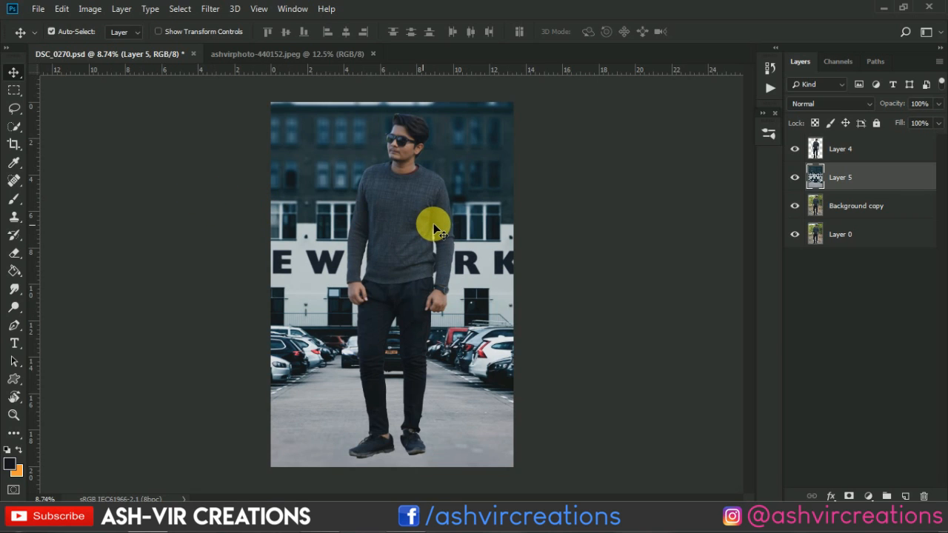
mouse_move(473, 227)
left_mouse_down()
mouse_move(453, 226)
mouse_move(471, 222)
left_mouse_up()
scroll(454, 228, "down", 1)
scroll(461, 222, "down", 1)
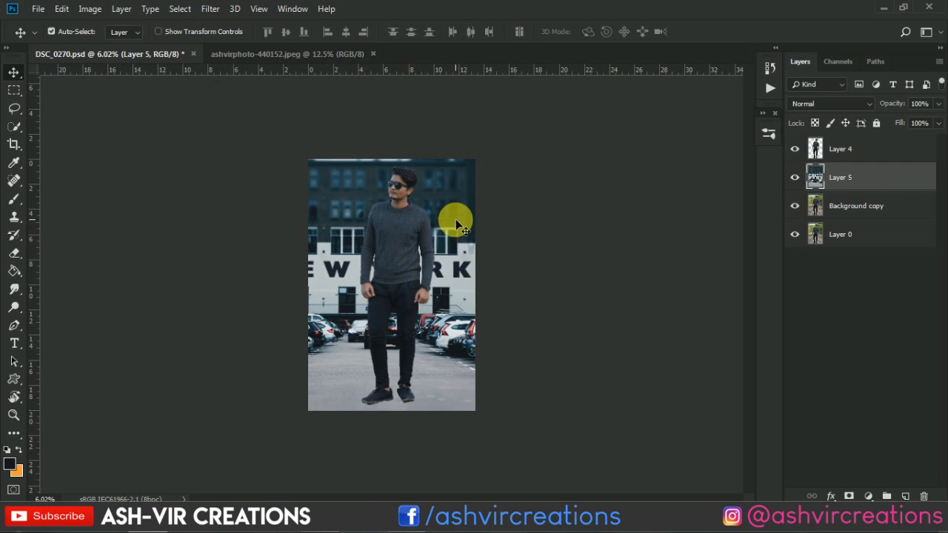
scroll(453, 218, "up", 1)
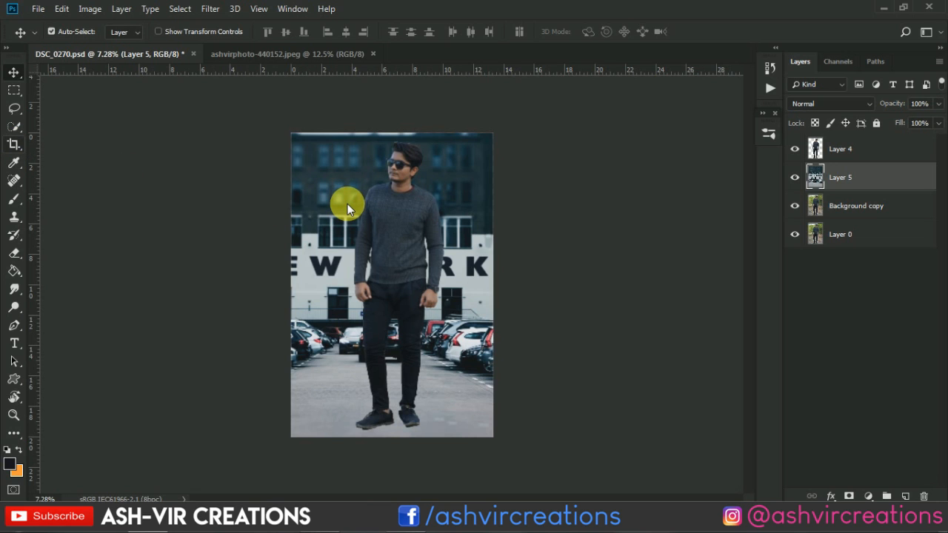
Extend the canvas upward and to the left with the Crop tool to include the sky, domed tower and full NEW lettering
key("c")
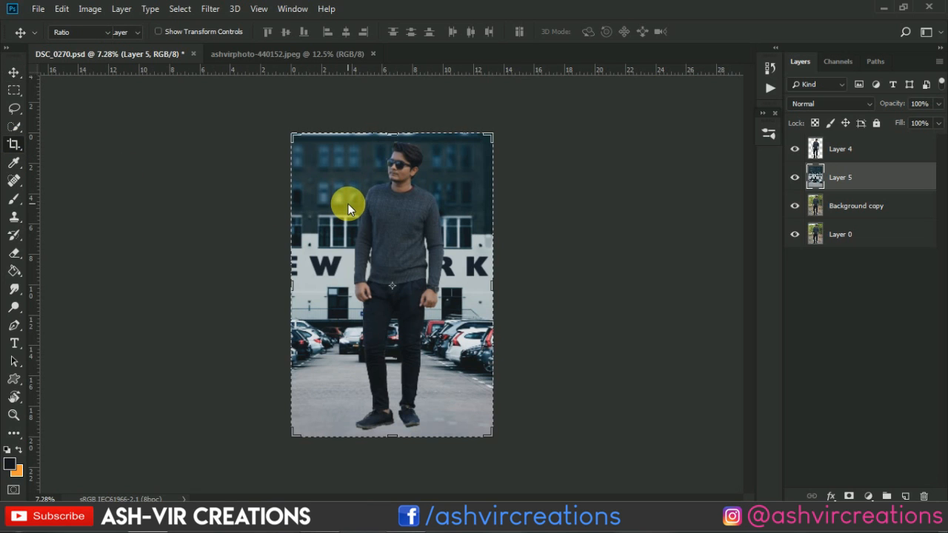
left_click(351, 205)
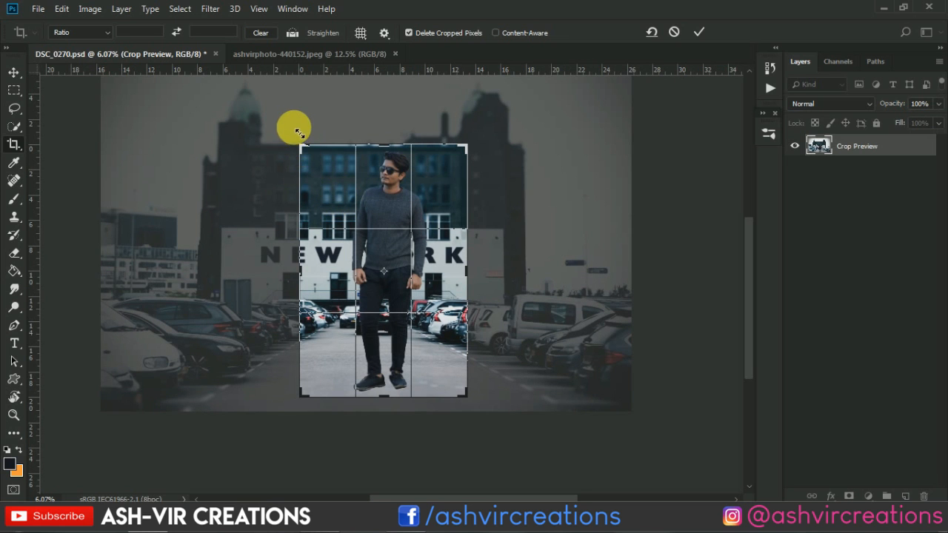
left_click_drag(299, 133, 267, 108)
key("ctrl+r")
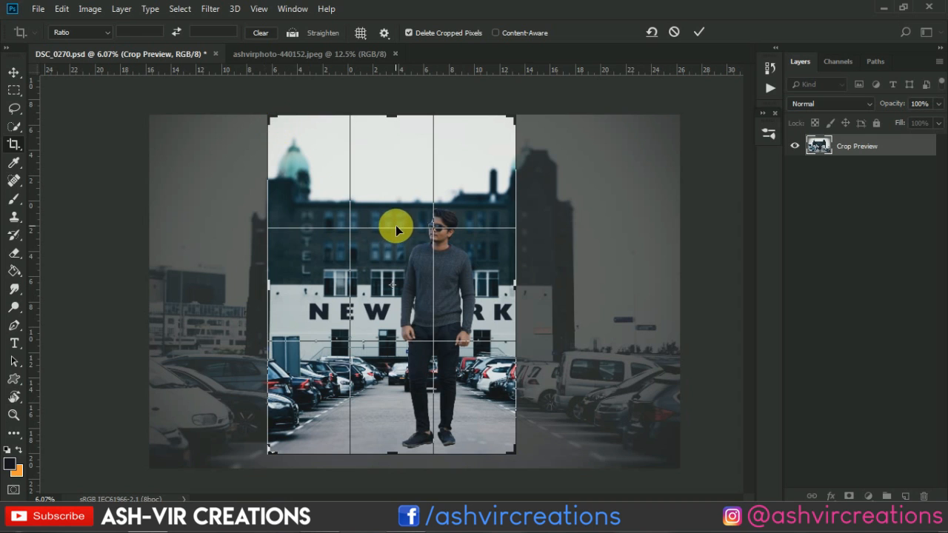
scroll(440, 286, "down", 2)
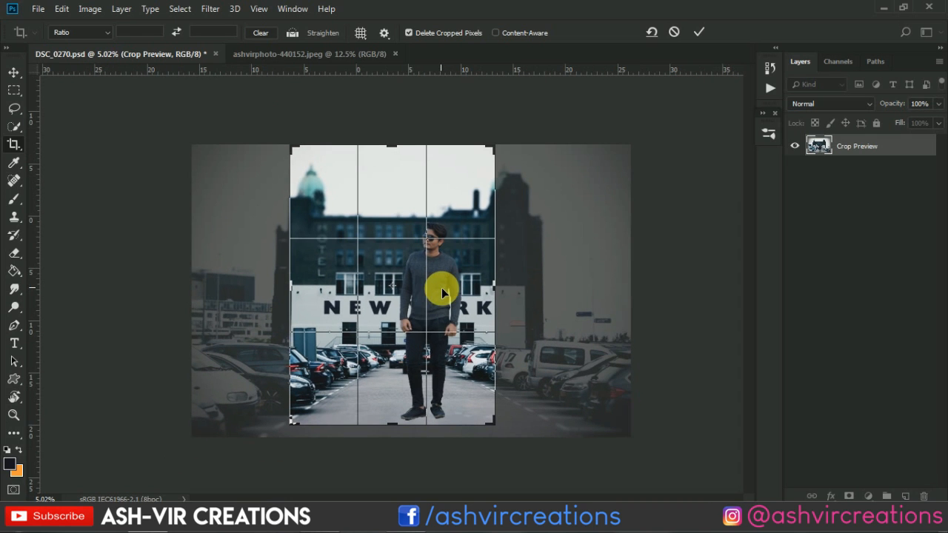
scroll(480, 421, "up", 4)
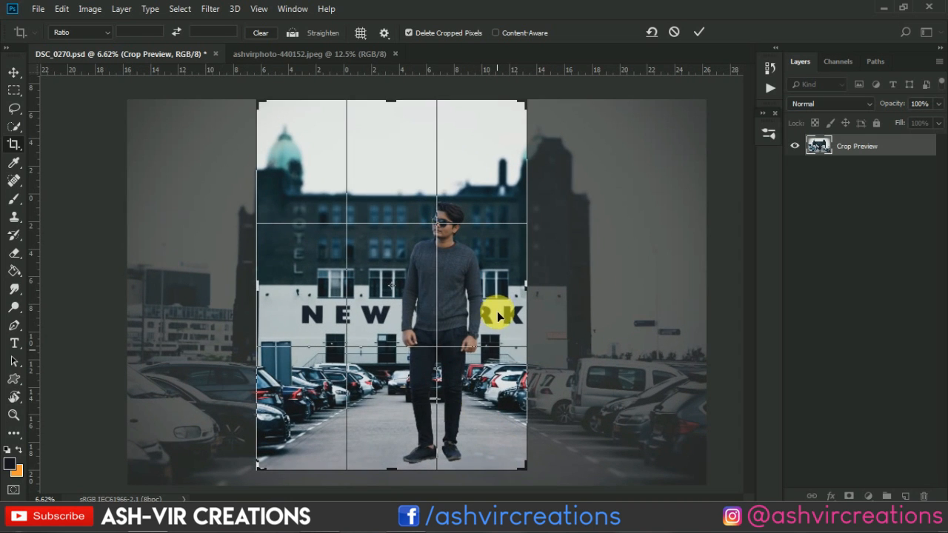
left_click(698, 31)
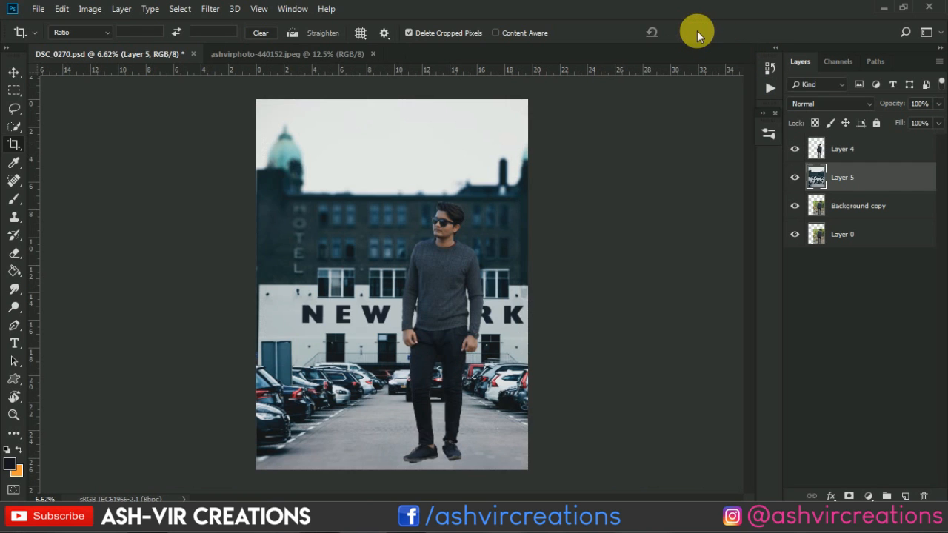
Add a white layer mask to the parking-lot photo layer
key("v")
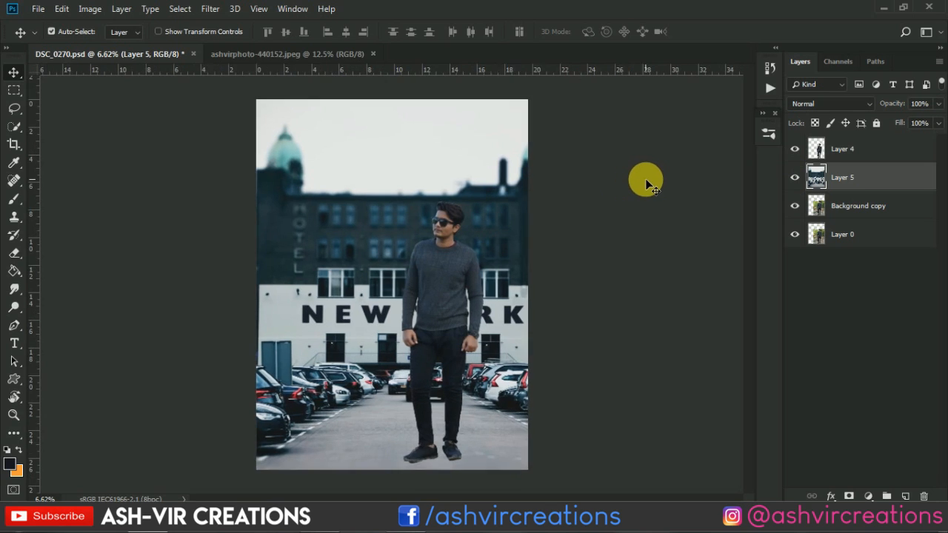
key("ctrl+plus")
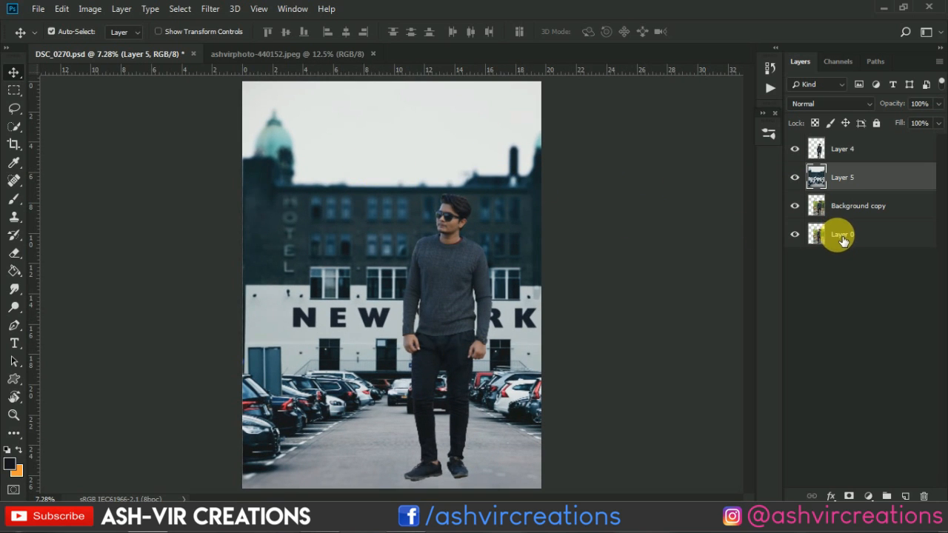
left_click(850, 496)
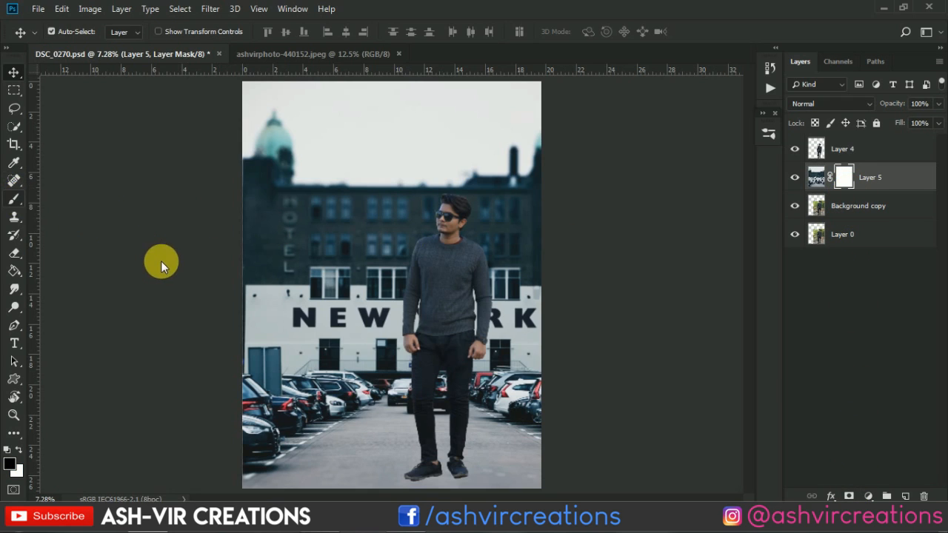
Set up a soft round black brush at size 1700 with 100% opacity and flow for painting on the mask
key("b")
scroll(414, 336, "down", 1)
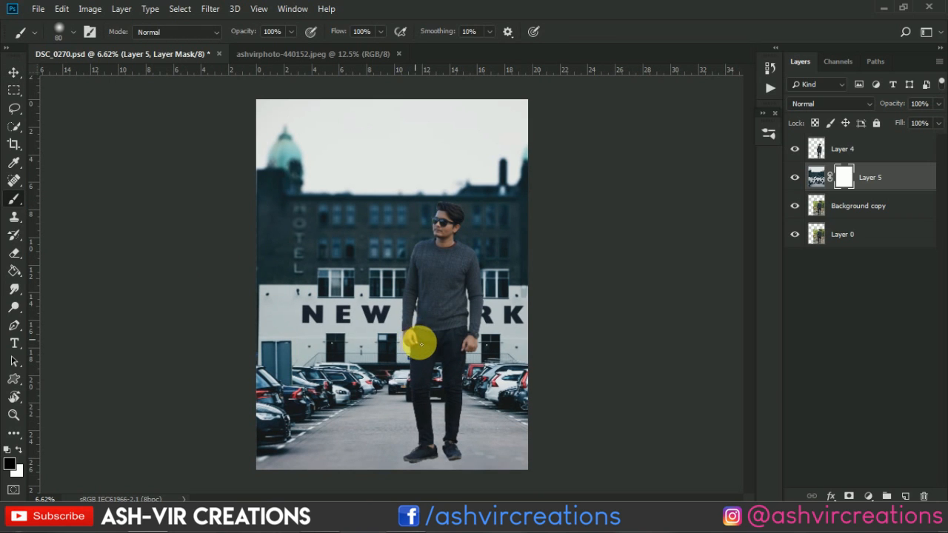
right_click(420, 343)
double_click(458, 417)
scroll(479, 420, "down", 1)
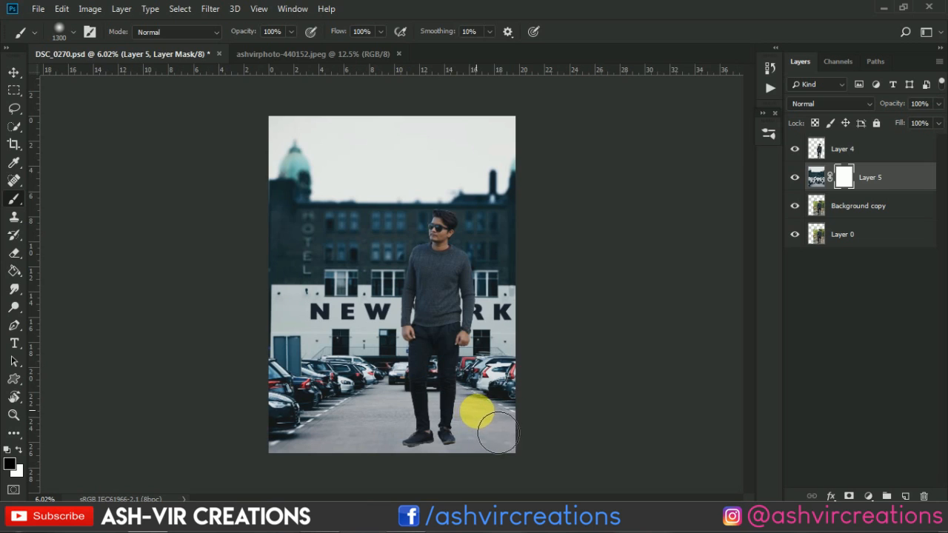
scroll(498, 436, "down", 3)
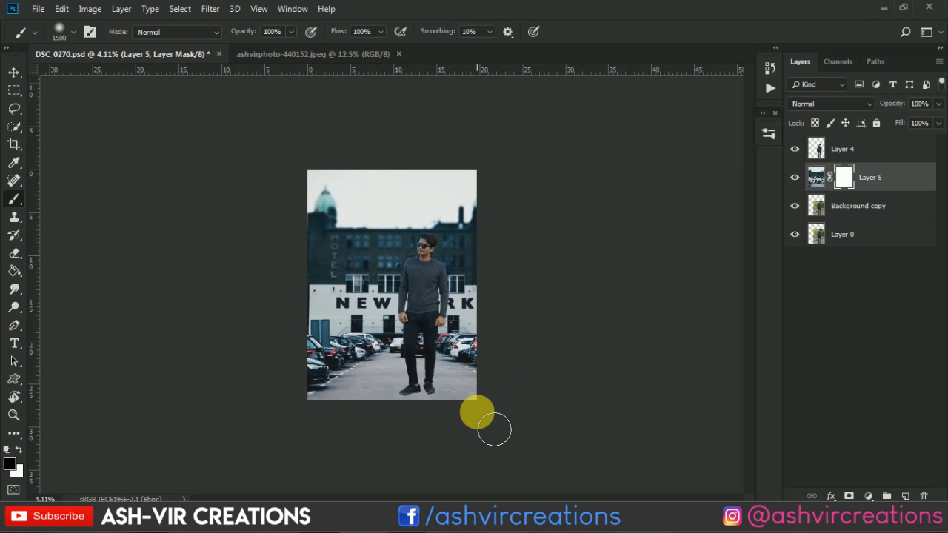
scroll(477, 414, "up", 1)
key("bracketright")
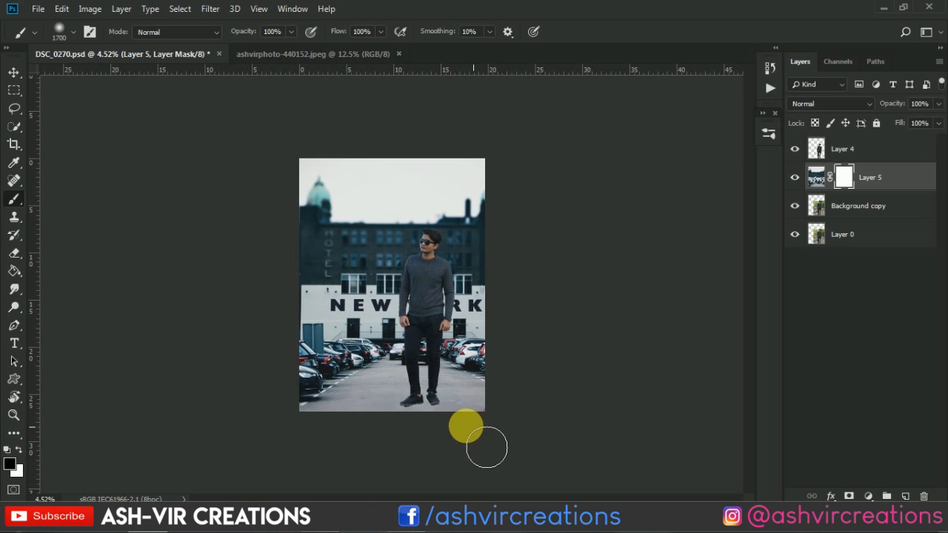
Paint black on the photo's layer mask along the bottom edge around the man's feet, undoing the stroke that exposes transparency
left_click_drag(434, 424, 350, 429)
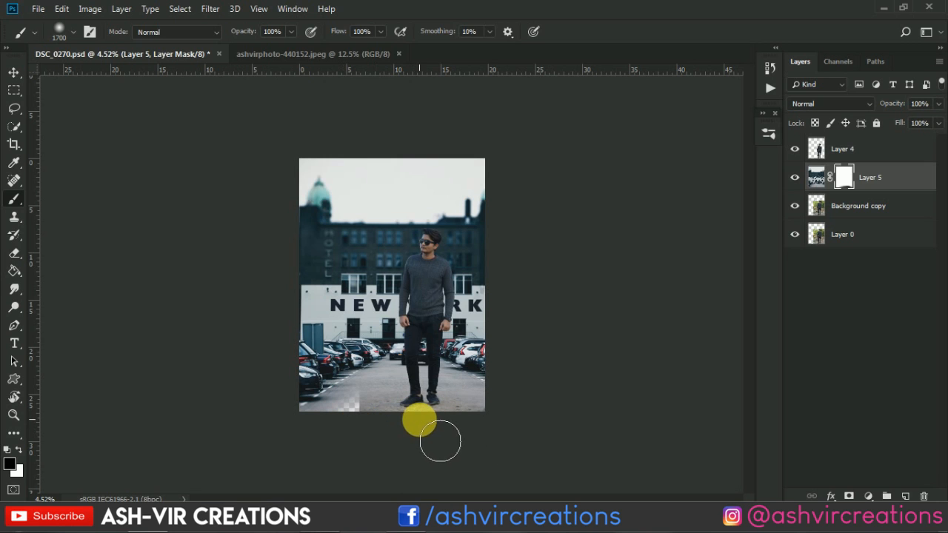
key("ctrl+z")
scroll(406, 432, "up", 3)
scroll(413, 458, "down", 2)
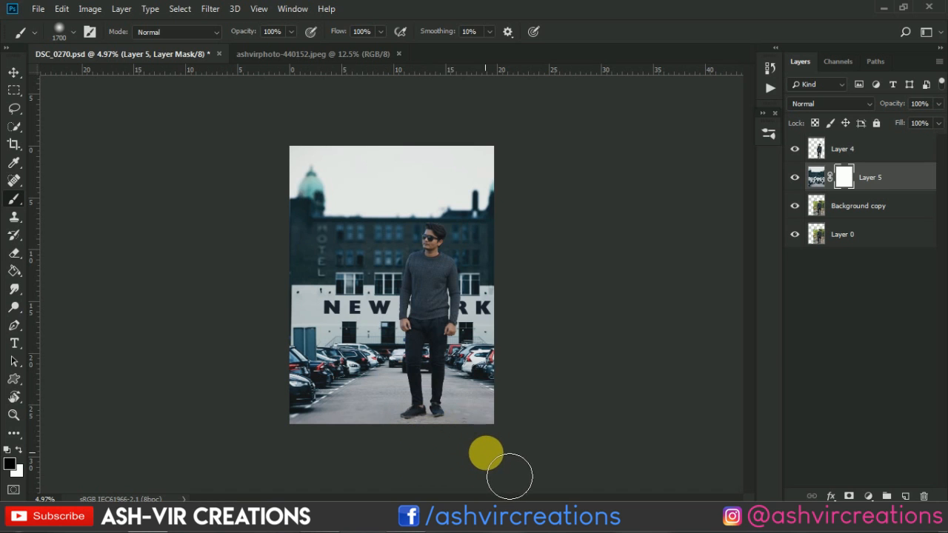
Reduce the mask brush to size 1300 and paint out the lower edge to reveal more original ground beneath the shoes
scroll(535, 444, "up", 3)
left_click_drag(515, 398, 495, 273)
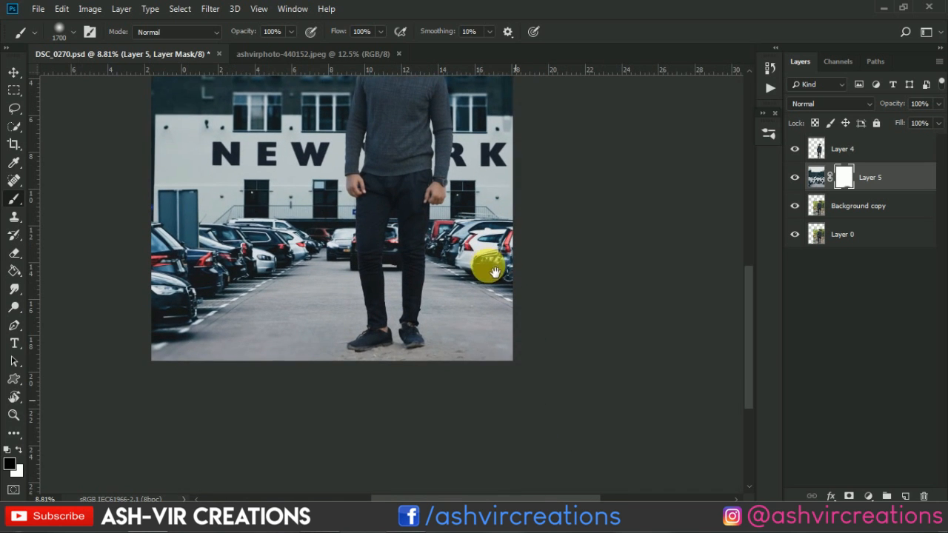
scroll(410, 409, "up", 3)
scroll(410, 409, "up", 1)
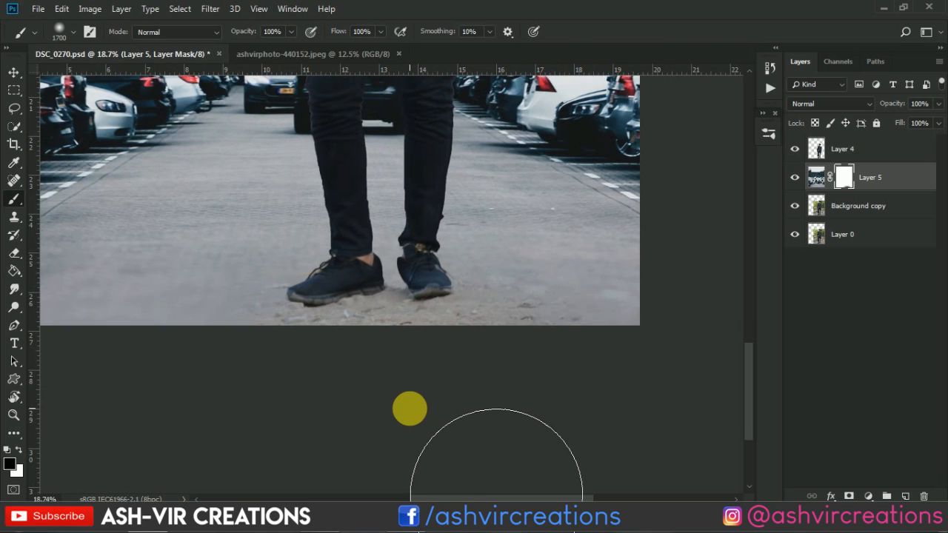
key("bracketleft")
key("bracketleft")
key("bracketleft")
key("bracketleft")
key("bracketleft")
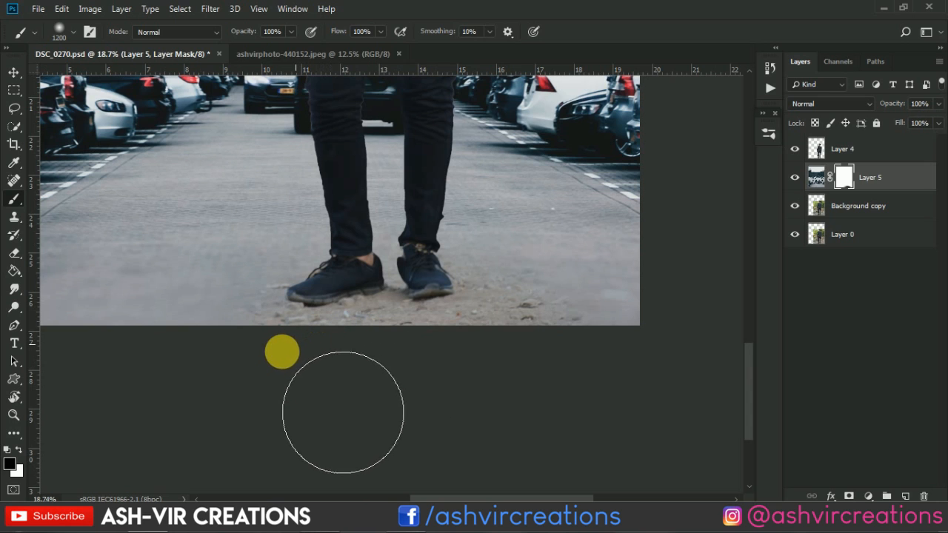
key("bracketright")
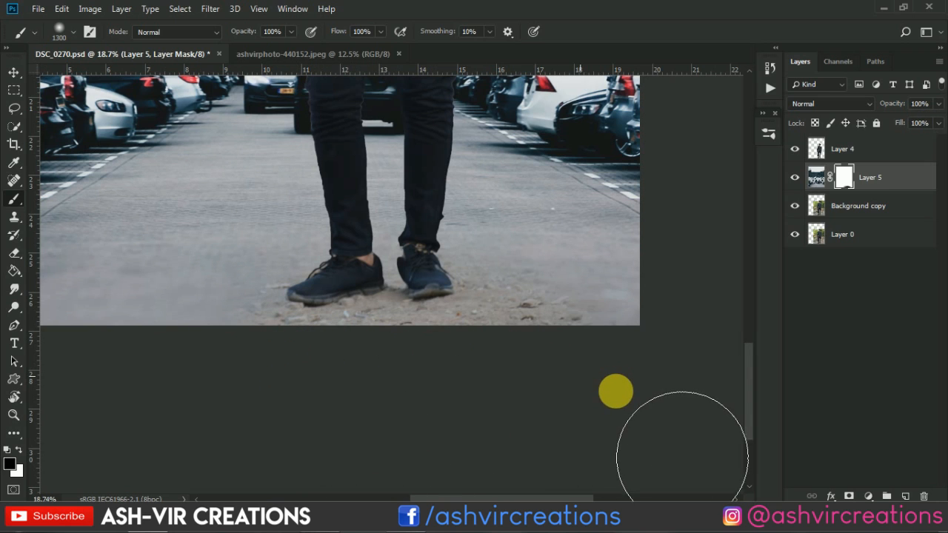
Try a black dab on the mask over the pavement beside the man's leg, and undo it
left_click(277, 208)
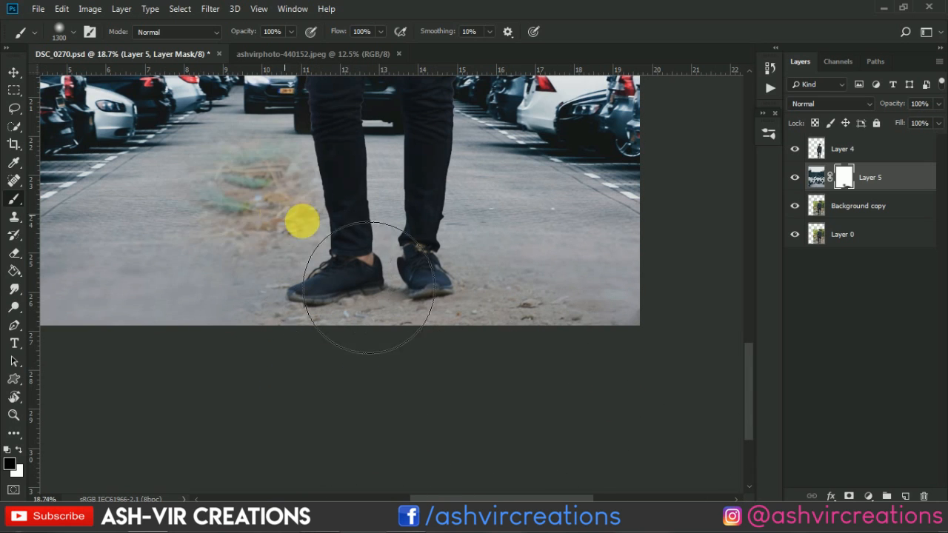
key("ctrl+z")
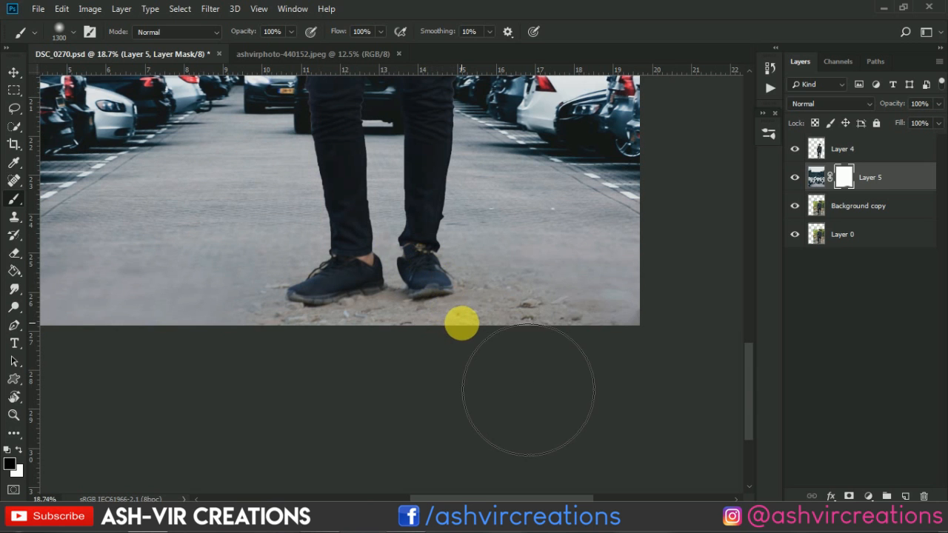
scroll(460, 324, "down", 3)
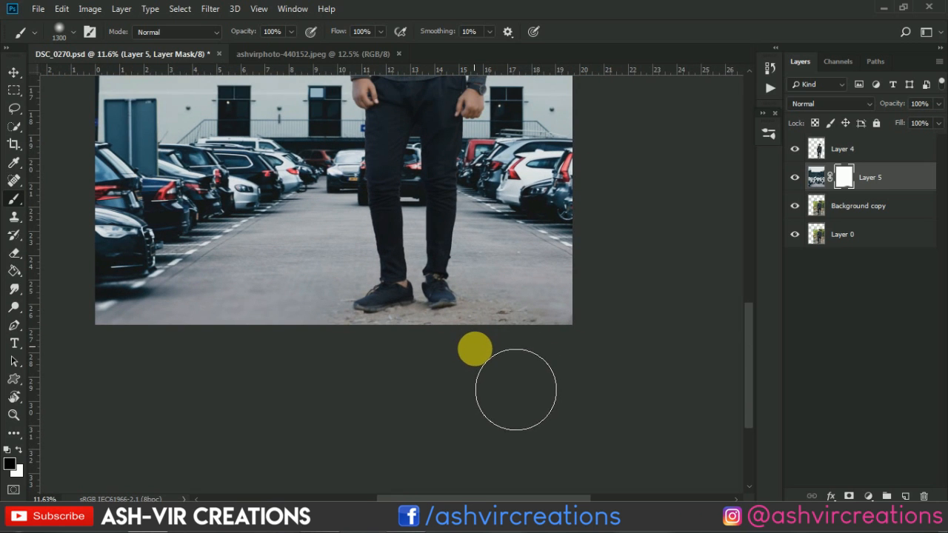
scroll(474, 347, "up", 4)
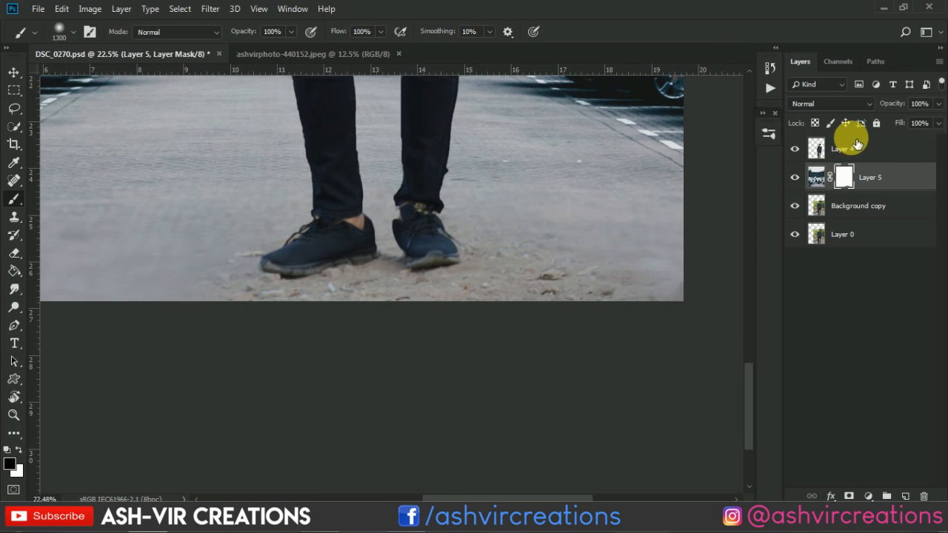
Set up the Blur tool with a Soft Round brush at 0% hardness and size 600
left_click_drag(603, 232, 618, 281)
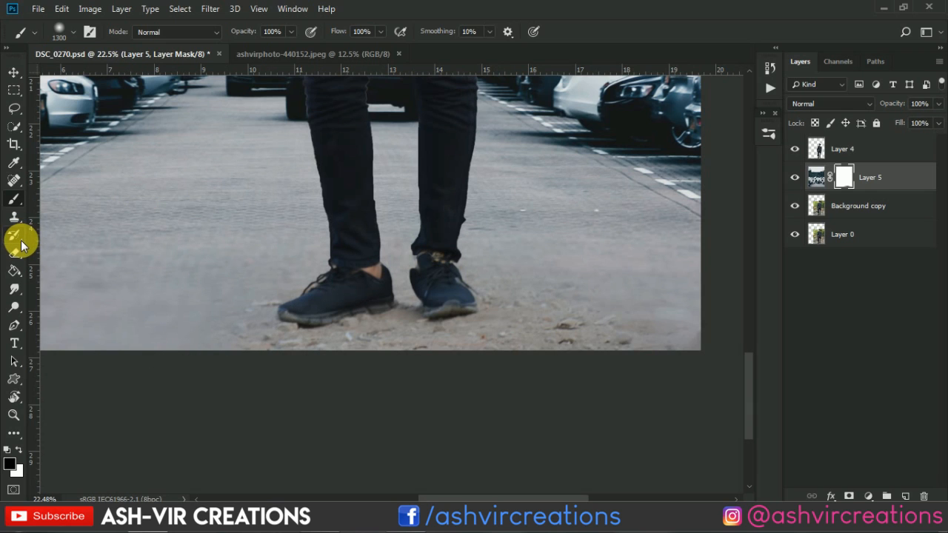
left_click(15, 289)
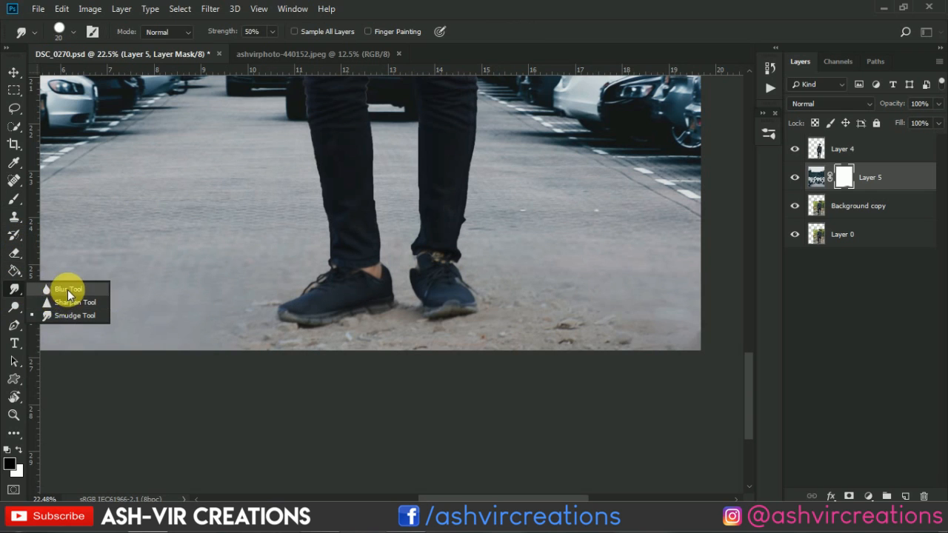
left_click(68, 289)
right_click(235, 298)
left_click(367, 310)
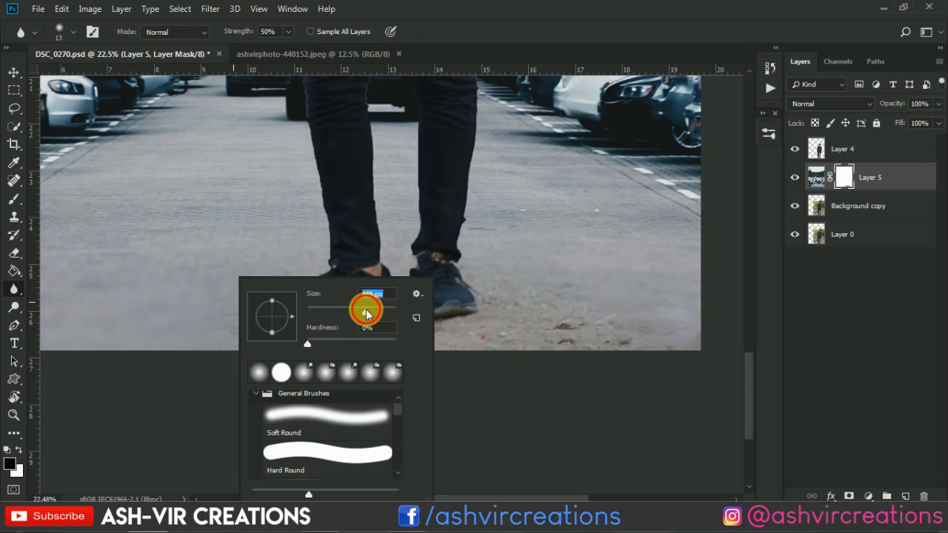
double_click(375, 413)
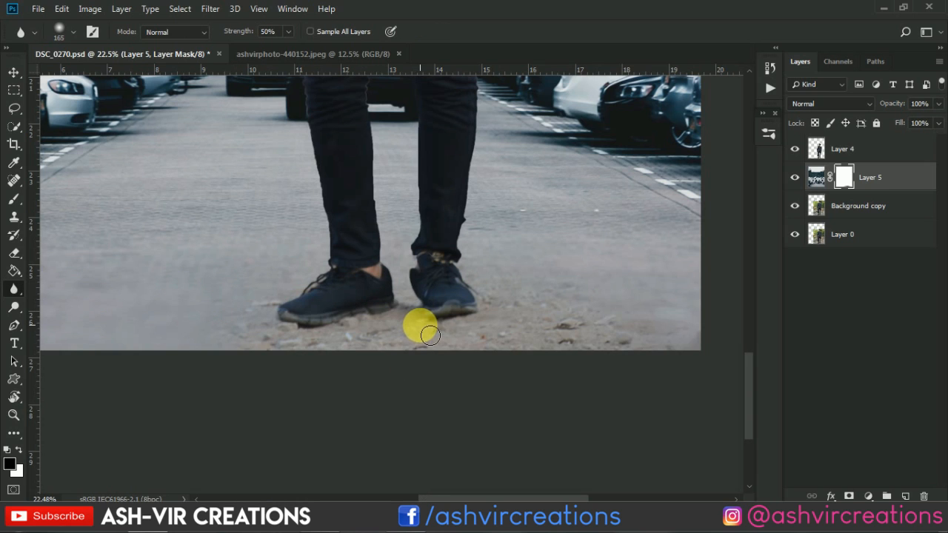
key("bracketright")
key("bracketright")
key("bracketright")
key("bracketright")
key("bracketright")
key("bracketright")
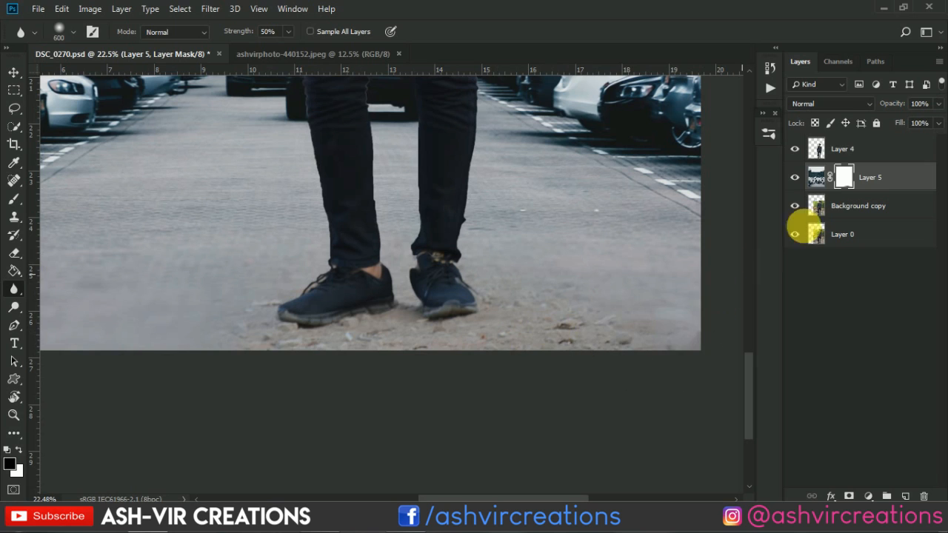
Blur the original ground on the Background copy layer with a size 700 brush, and raise the blur strength to 100%
left_click(835, 209)
key("bracketright")
key("bracketright")
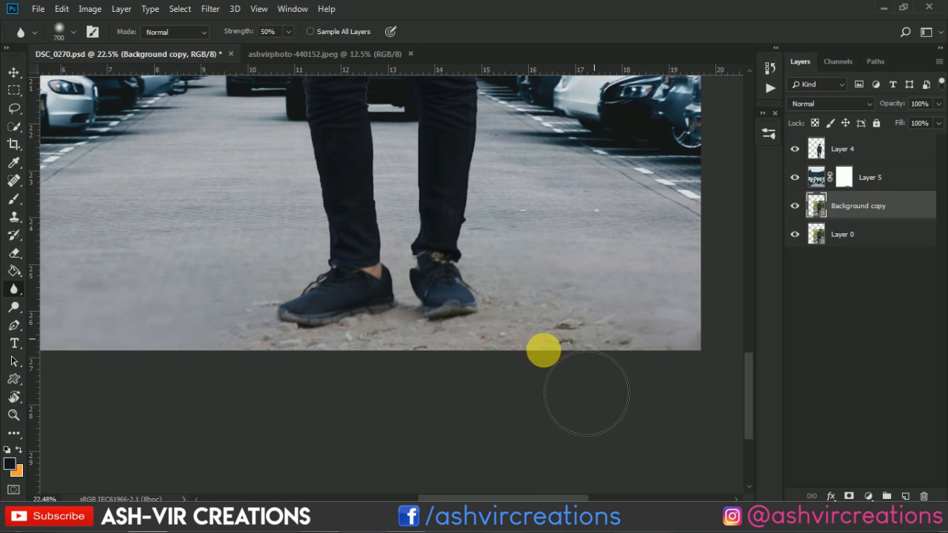
left_click_drag(225, 297, 225, 298)
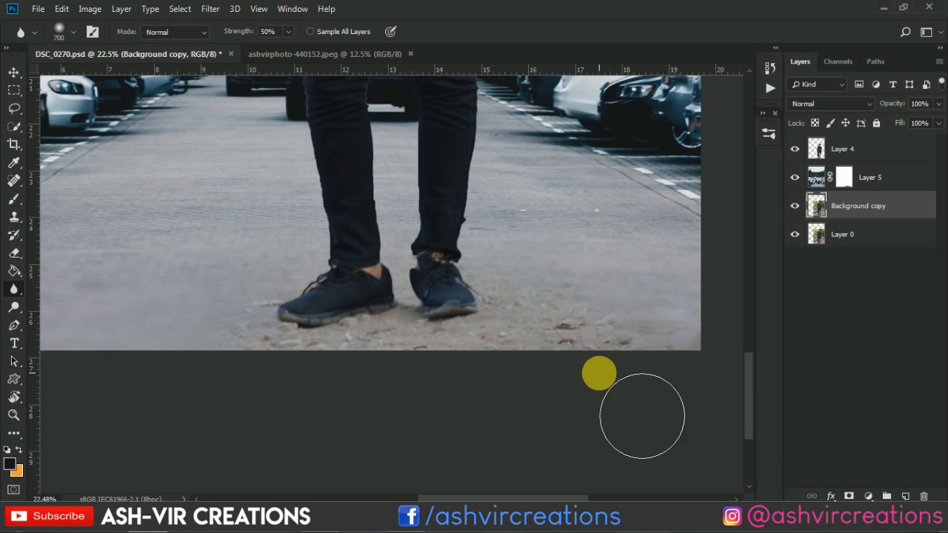
left_click_drag(236, 36, 272, 35)
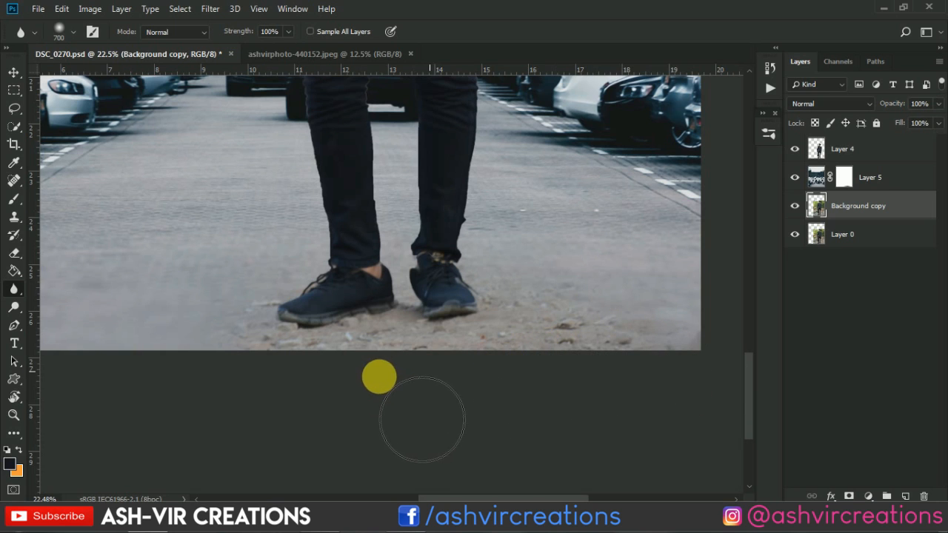
Blur the gravel along the bottom edge around the shoes at full strength, and switch to the Move tool
mouse_move(260, 375)
left_mouse_down()
mouse_move(377, 361)
mouse_move(556, 373)
mouse_move(600, 354)
mouse_move(557, 303)
left_mouse_up()
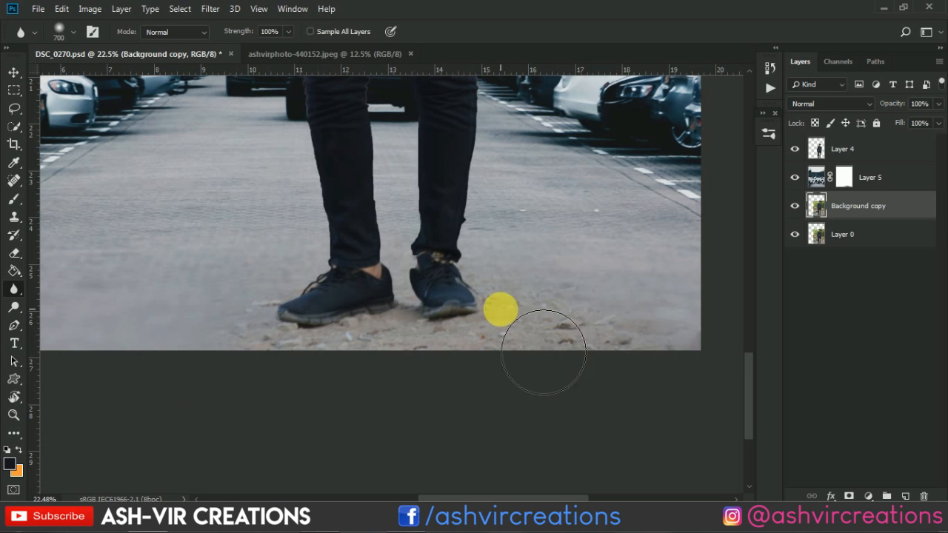
scroll(530, 341, "down", 2)
key("v")
scroll(501, 311, "down", 3)
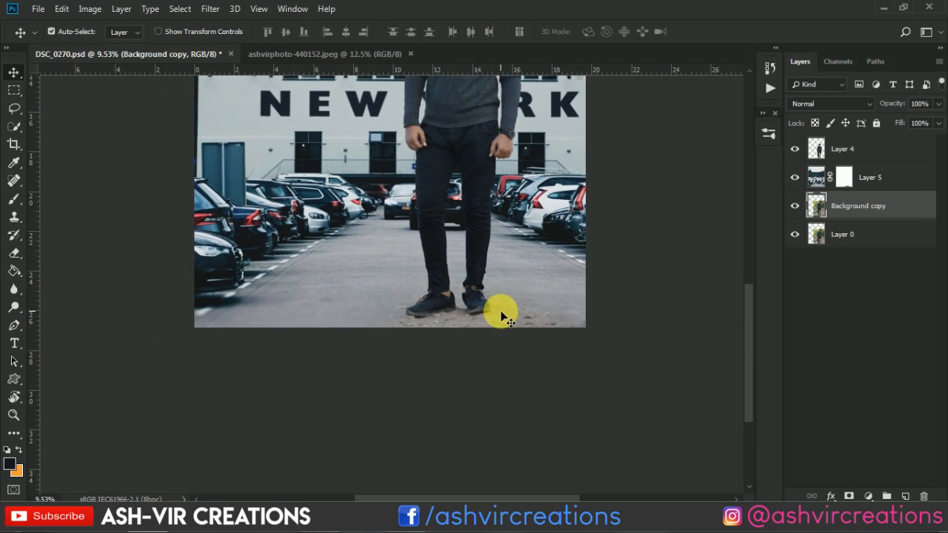
scroll(503, 320, "down", 1)
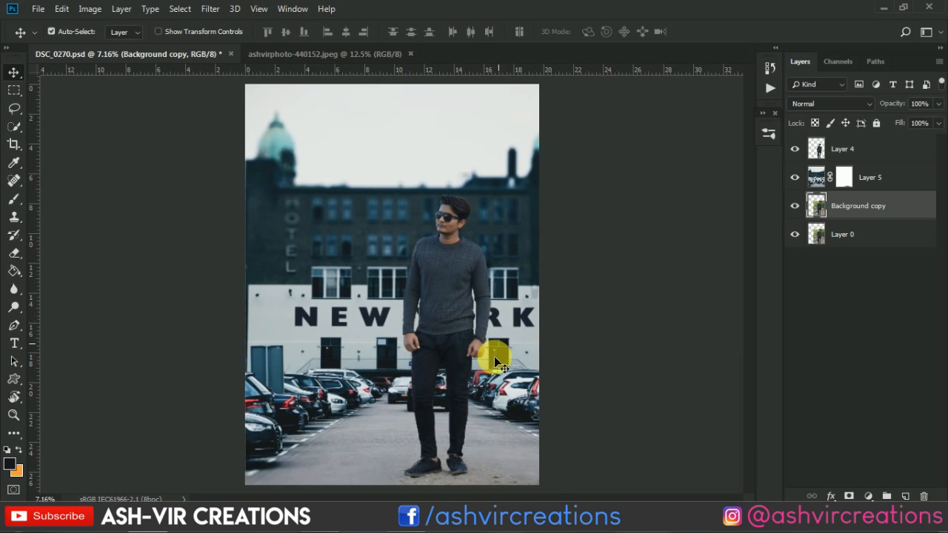
scroll(495, 420, "up", 2)
scroll(494, 419, "down", 3)
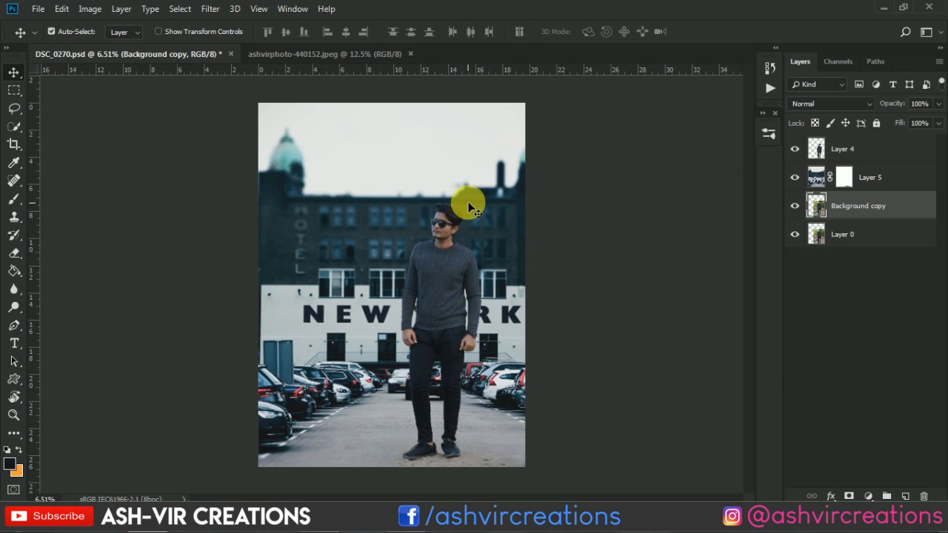
Select the man's cut-out on Layer 4 and activate the Mixer Brush tool for retouching his face
scroll(444, 200, "up", 8)
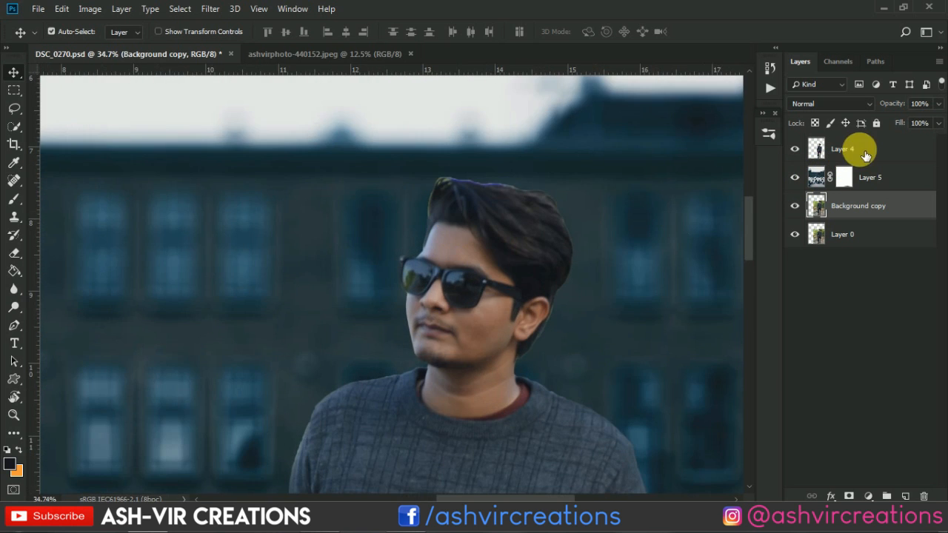
left_click(866, 153)
scroll(444, 313, "up", 3)
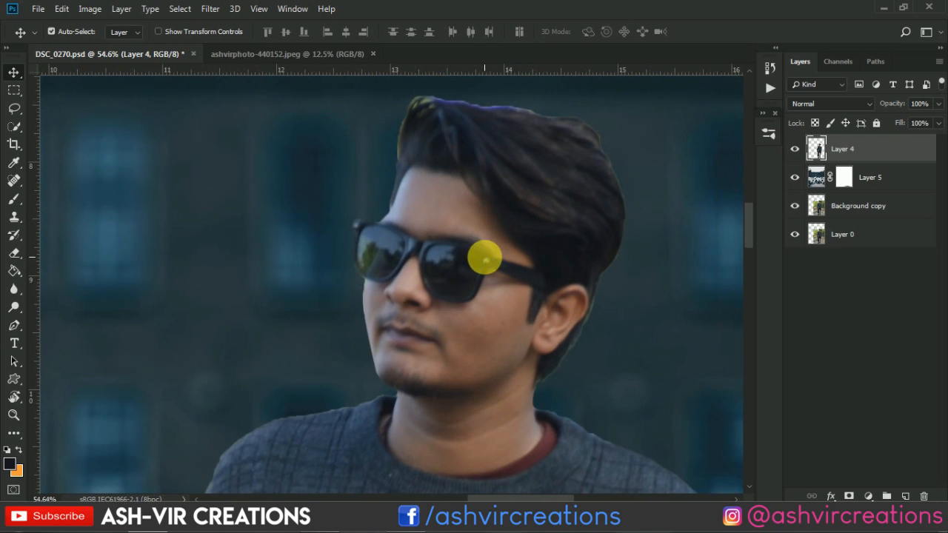
left_click(12, 198)
right_click(18, 206)
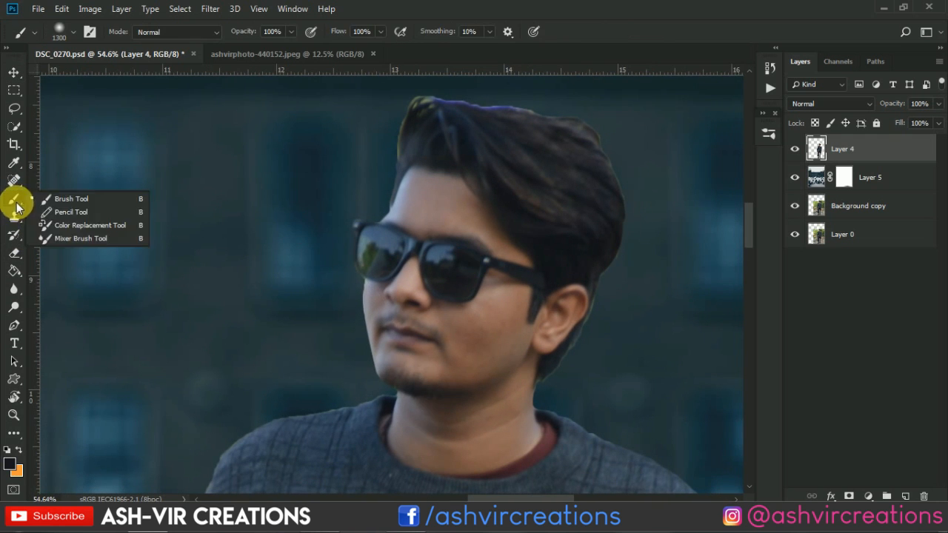
left_click(54, 230)
right_click(20, 202)
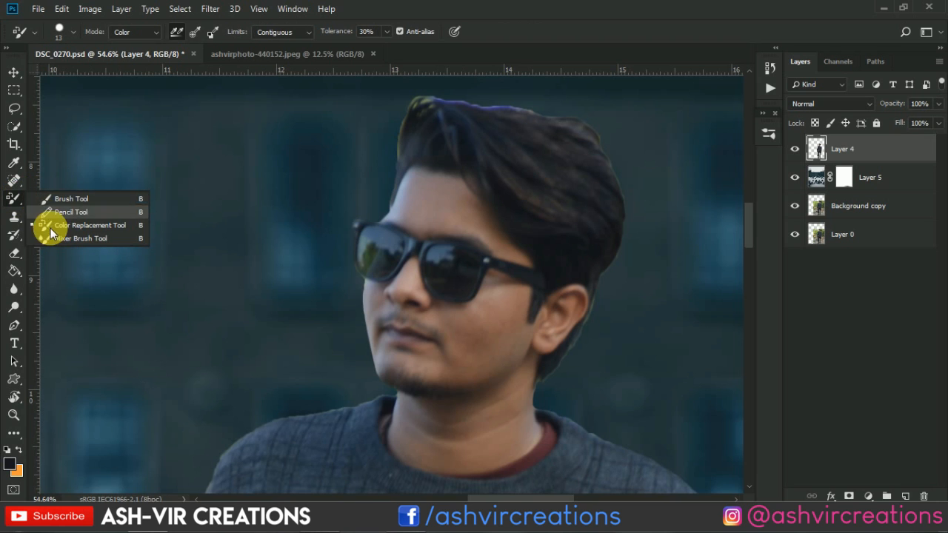
left_click(54, 237)
Reduce the Mixer Brush to size 80 and smooth the skin beside the mouth and across the cheek
scroll(537, 298, "up", 1)
scroll(537, 299, "up", 2)
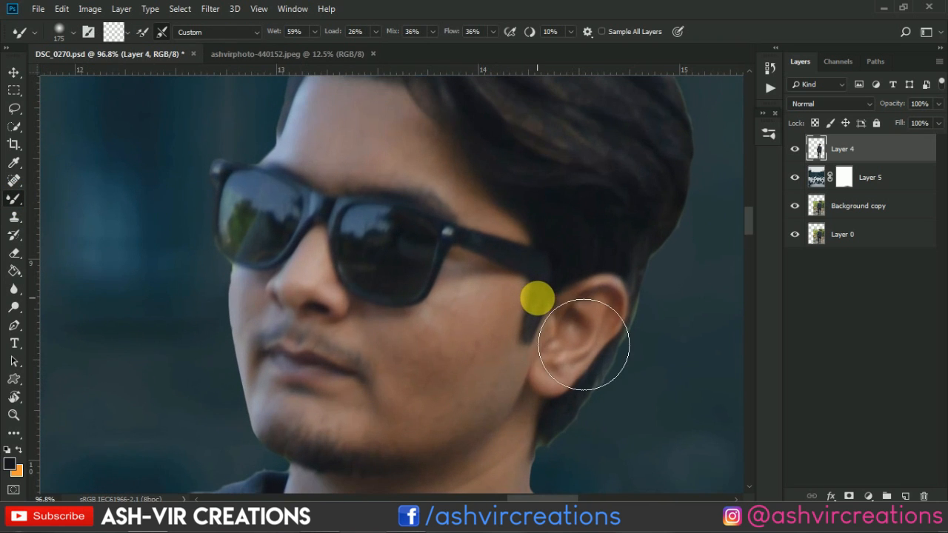
key("bracketleft")
key("bracketleft")
key("bracketleft")
key("bracketleft")
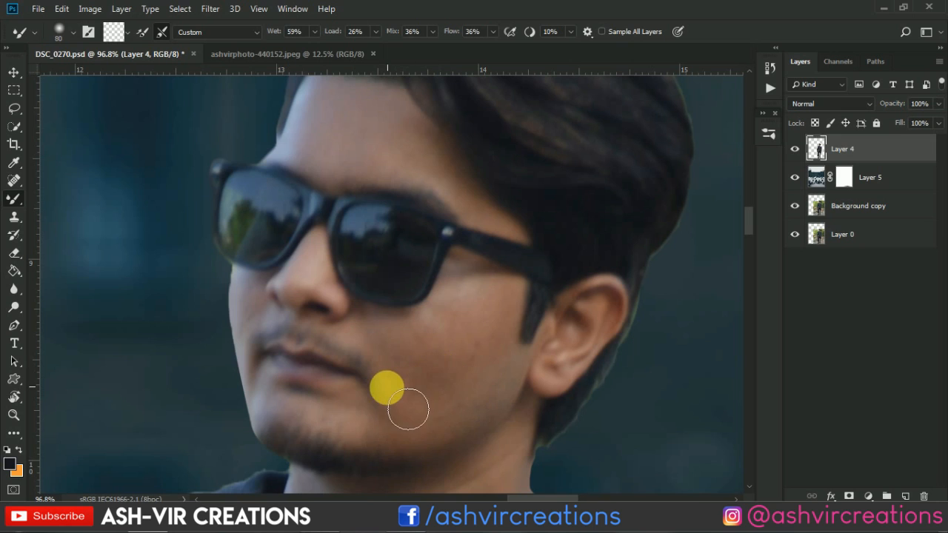
mouse_move(357, 403)
left_mouse_down()
mouse_move(370, 427)
mouse_move(418, 406)
mouse_move(374, 413)
left_mouse_up()
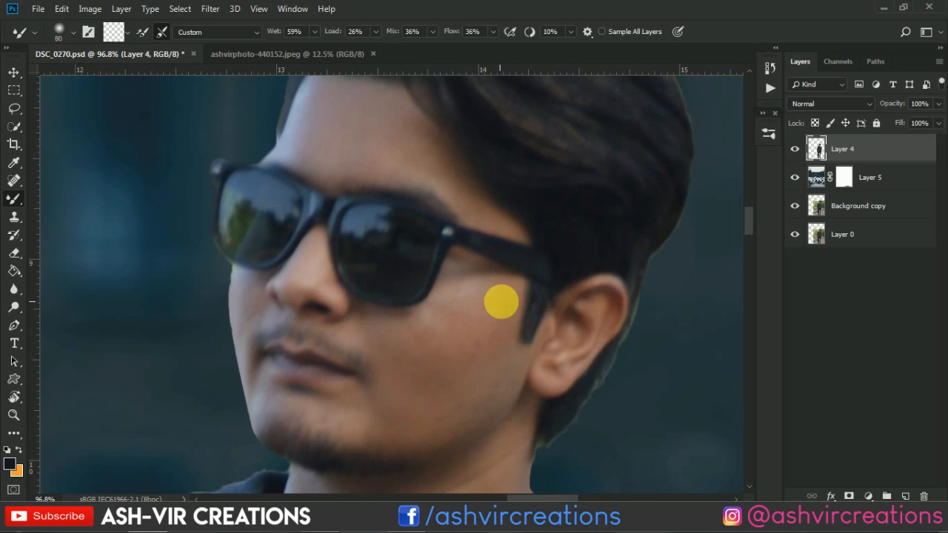
key("bracketleft")
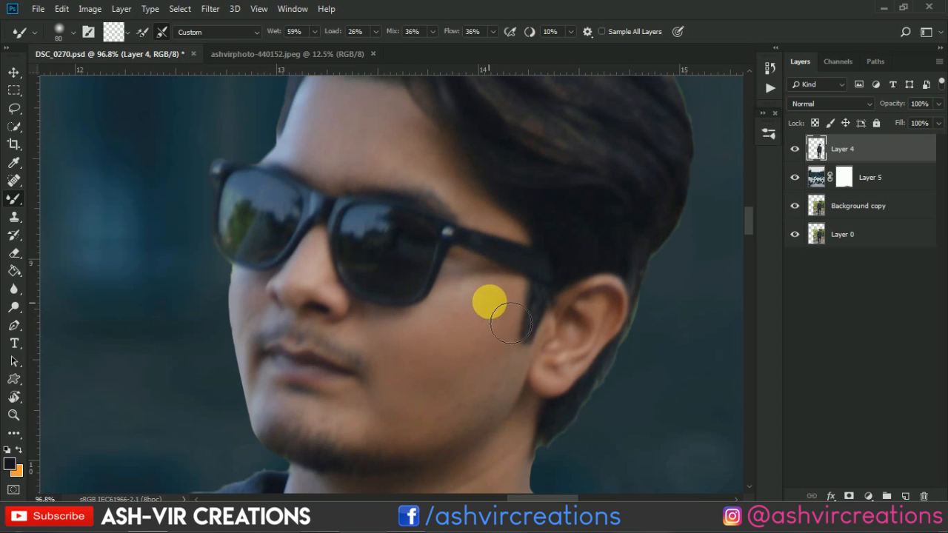
Smooth the skin along the man's jaw and lower cheek with the Mixer Brush
left_click_drag(481, 402, 430, 422)
scroll(501, 390, "down", 4)
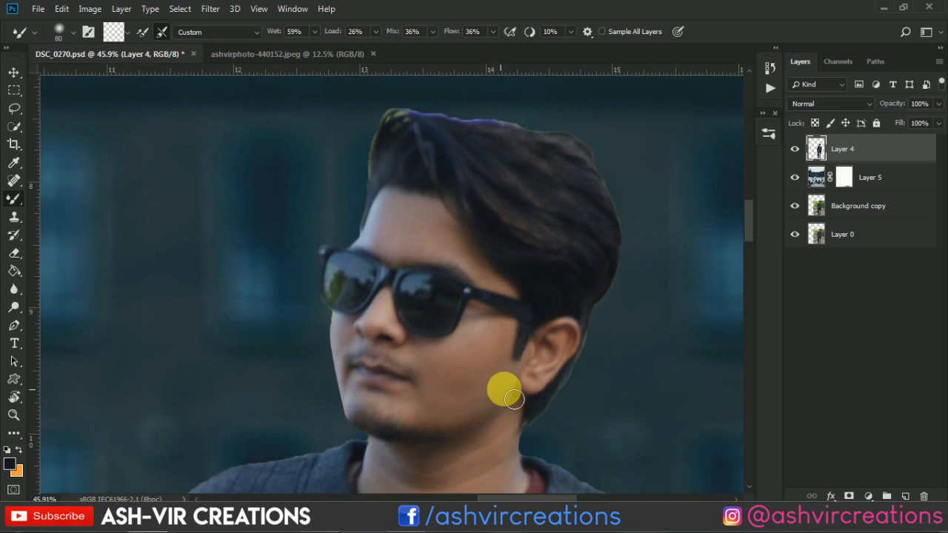
scroll(519, 393, "down", 2)
scroll(492, 389, "up", 5)
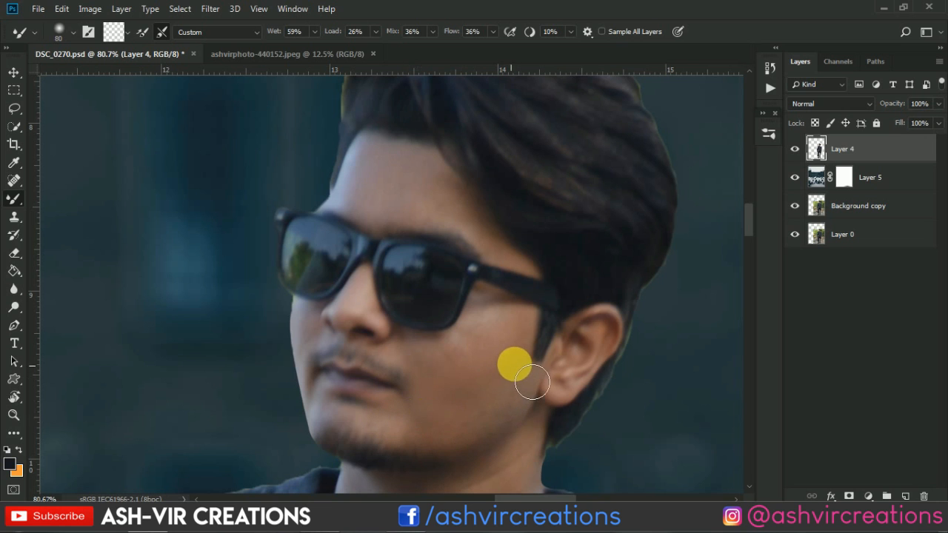
scroll(533, 408, "down", 4)
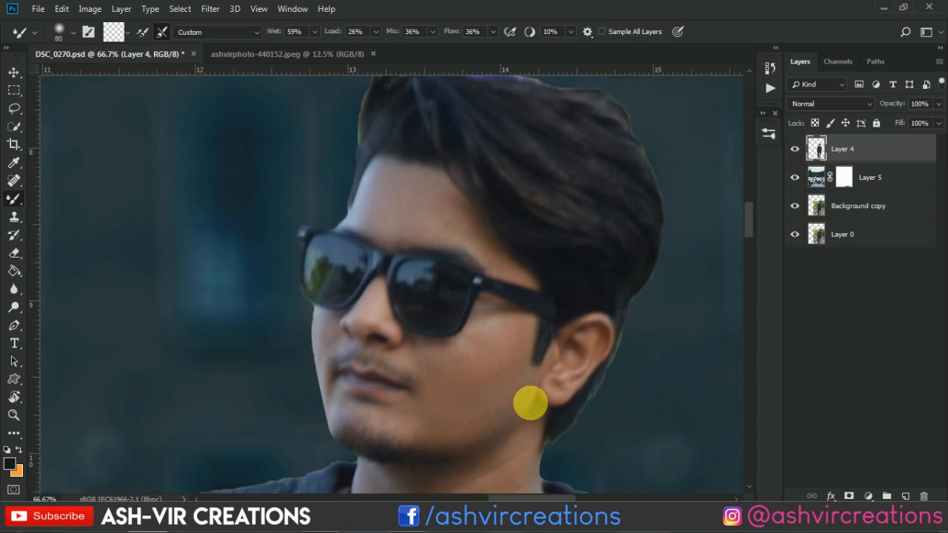
scroll(539, 411, "up", 4)
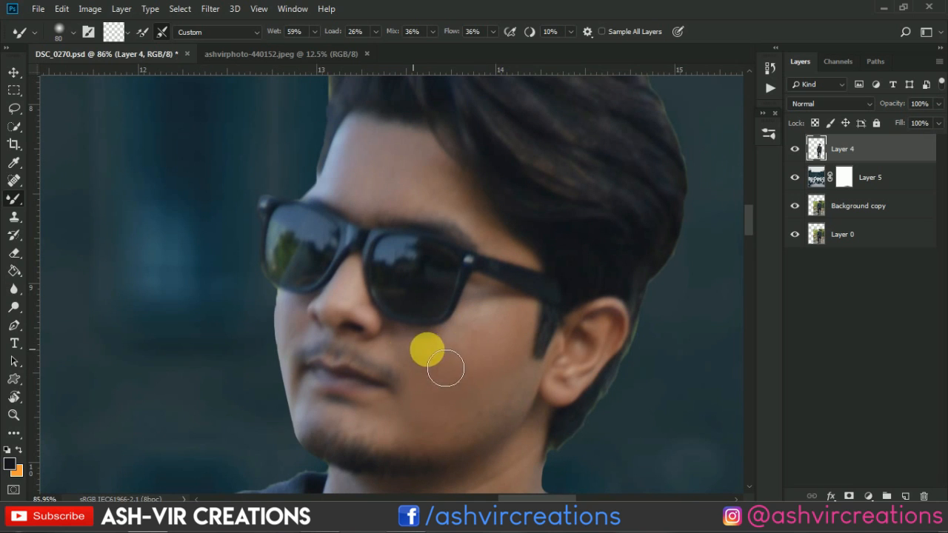
scroll(516, 391, "down", 5)
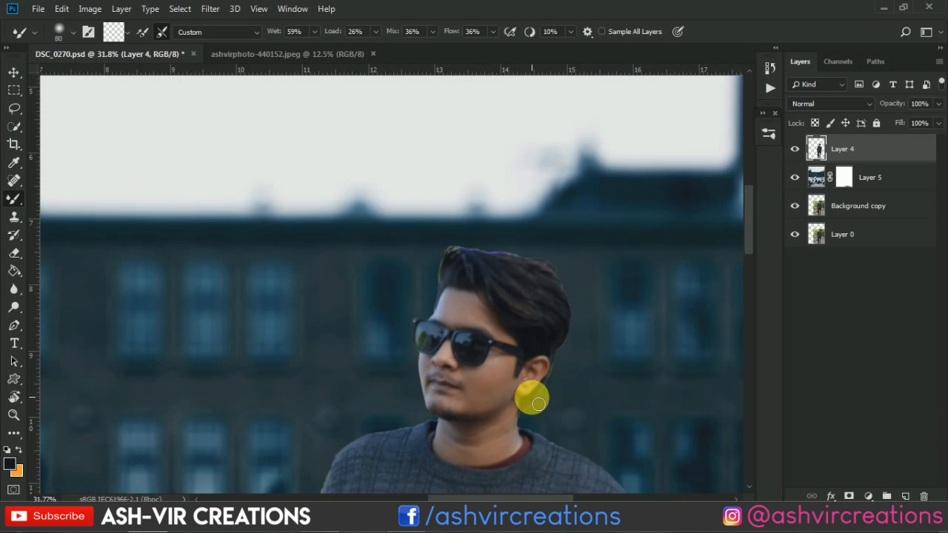
Activate the Burn tool and reduce its brush to size 125 for darkening the edge of the man's hair
scroll(539, 403, "down", 1)
scroll(482, 364, "up", 4)
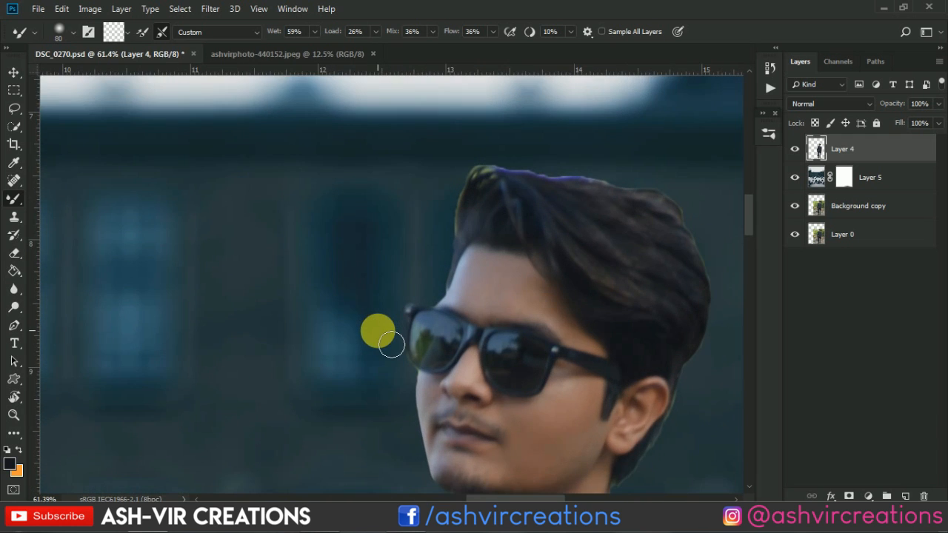
scroll(393, 348, "up", 2)
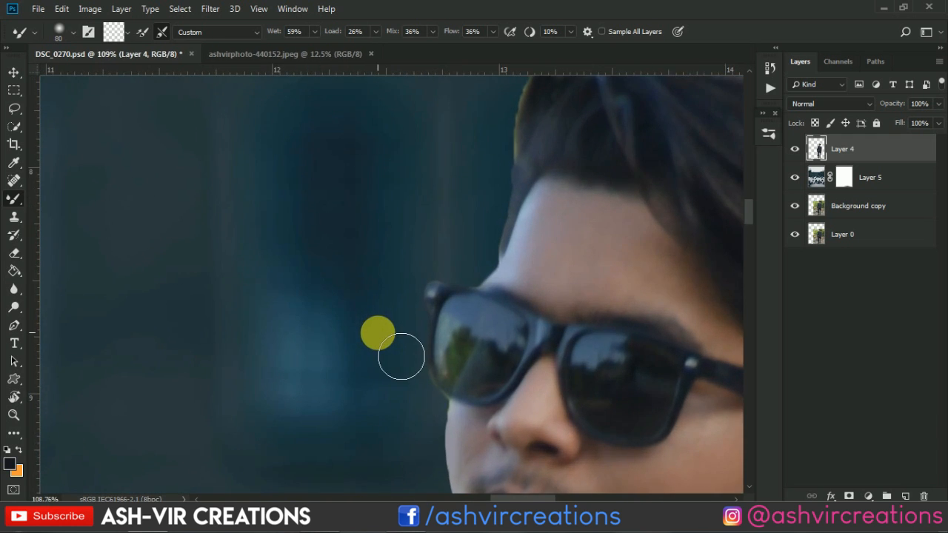
scroll(378, 333, "down", 3)
left_click_drag(489, 289, 387, 401)
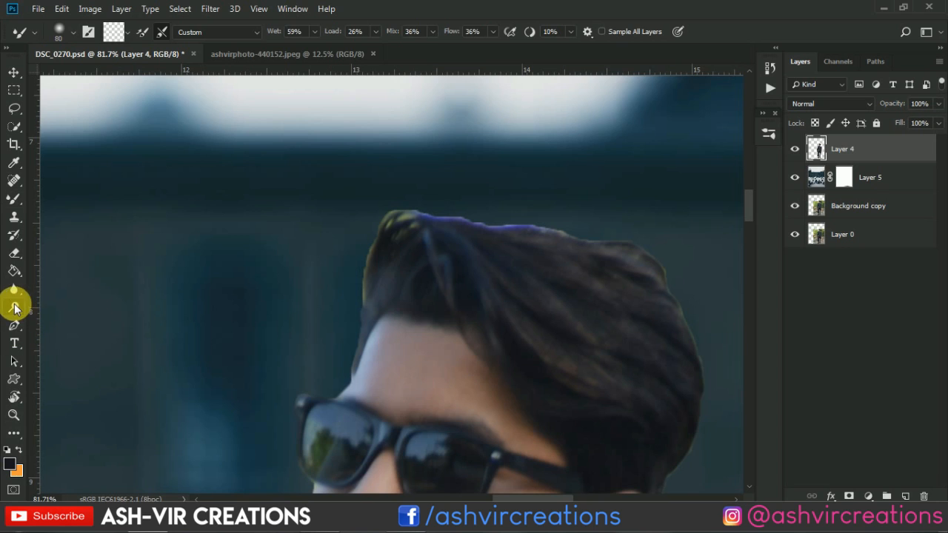
left_click(14, 307)
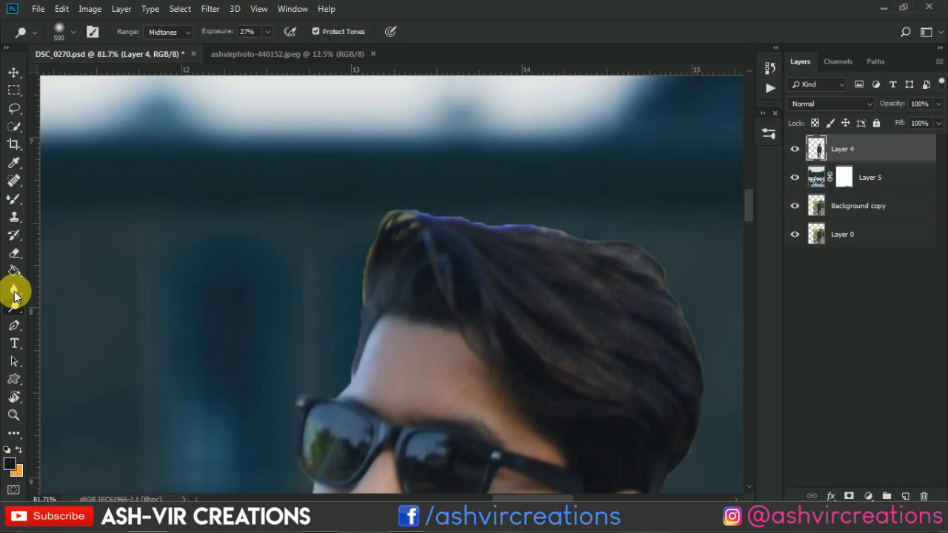
left_click(14, 294)
left_click(14, 307)
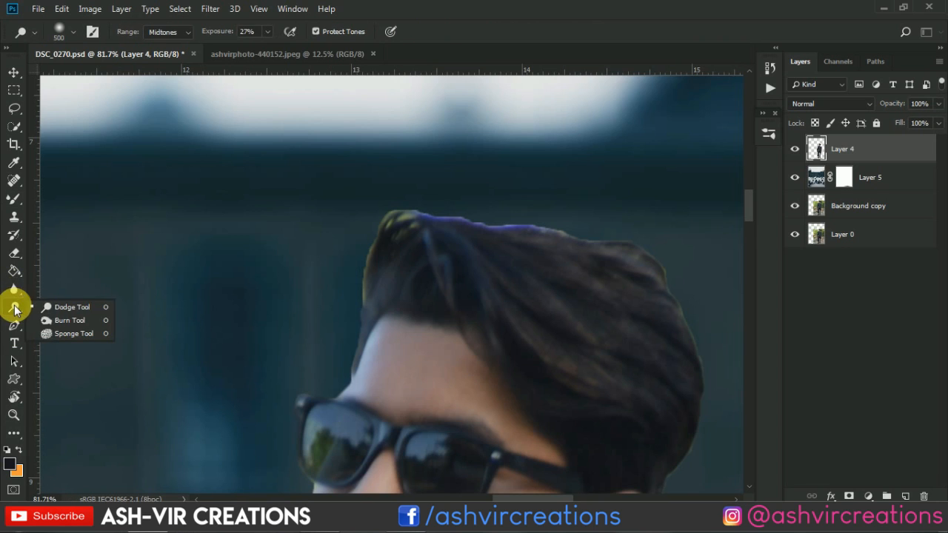
left_click(63, 308)
scroll(347, 323, "up", 1)
key("bracketleft")
key("bracketleft")
key("bracketleft")
key("bracketleft")
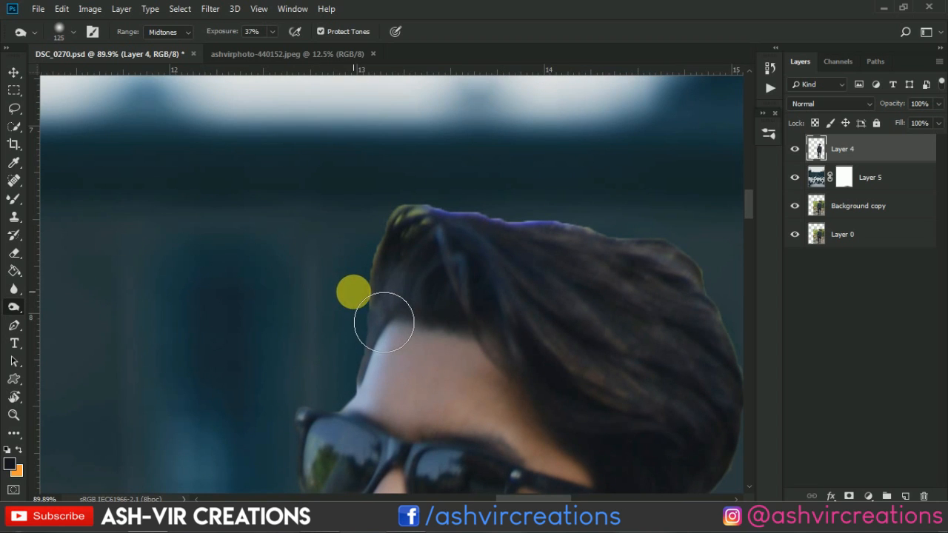
Burn the yellow and purple fringe along the front and top of the hair, raising the exposure to 83%
mouse_move(433, 223)
left_mouse_down()
mouse_move(434, 237)
mouse_move(451, 237)
left_mouse_up()
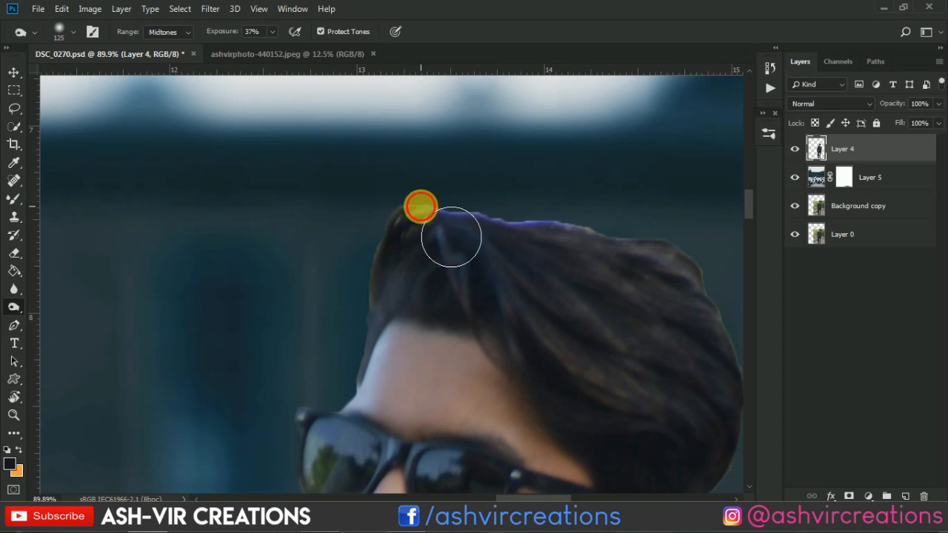
left_click_drag(421, 207, 421, 205)
left_click_drag(220, 32, 253, 34)
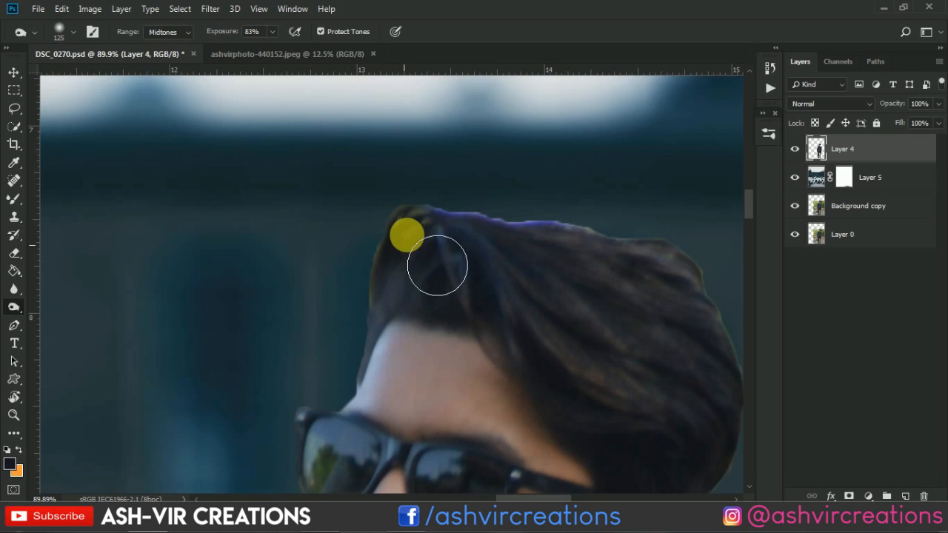
key("bracketleft")
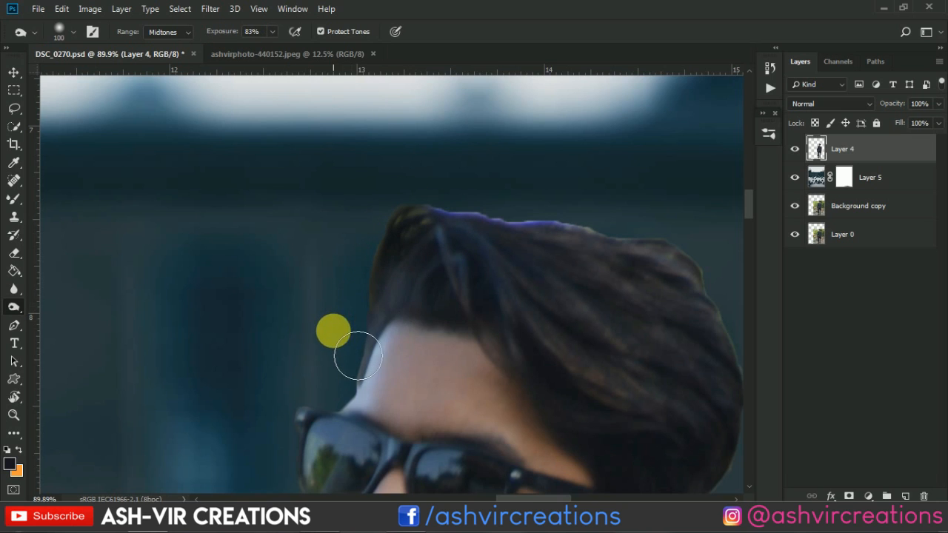
key("bracketright")
key("bracketright")
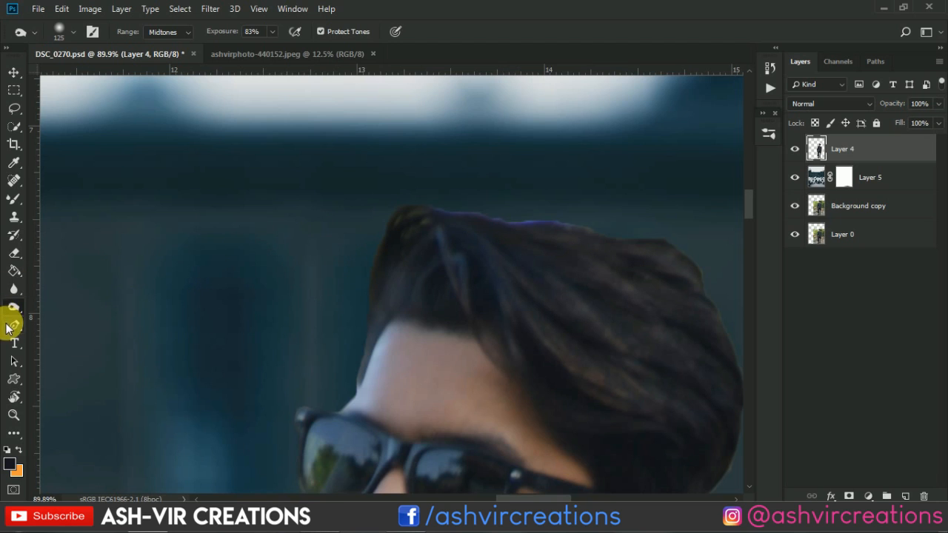
Smudge the hair outline from the front across the top with a size 35 Smudge brush at 50% strength
right_click(16, 291)
left_click(67, 316)
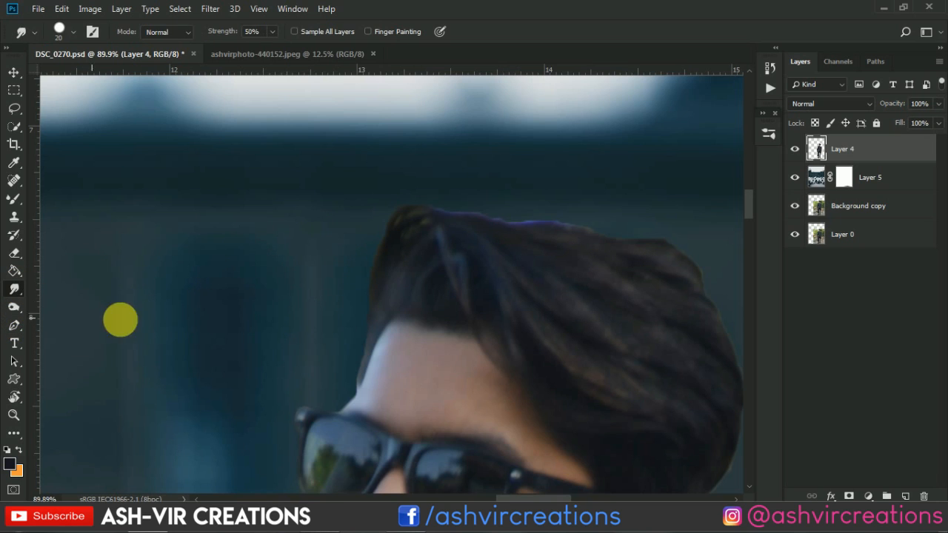
key("]")
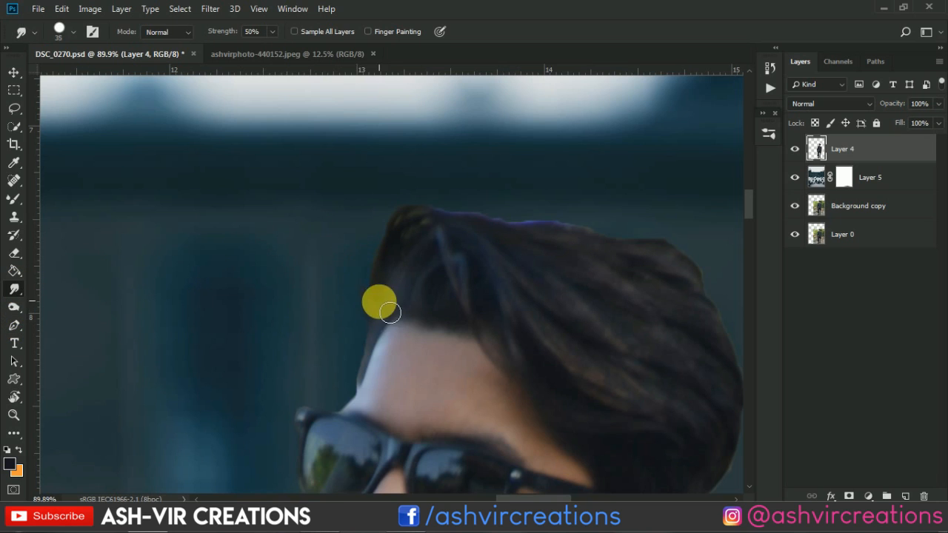
mouse_move(373, 295)
left_mouse_down()
mouse_move(384, 239)
mouse_move(386, 302)
mouse_move(386, 259)
mouse_move(405, 229)
mouse_move(394, 264)
mouse_move(432, 212)
mouse_move(456, 234)
mouse_move(439, 221)
mouse_move(509, 239)
mouse_move(456, 220)
mouse_move(552, 230)
mouse_move(514, 233)
mouse_move(577, 227)
mouse_move(549, 242)
mouse_move(584, 236)
mouse_move(646, 250)
left_mouse_up()
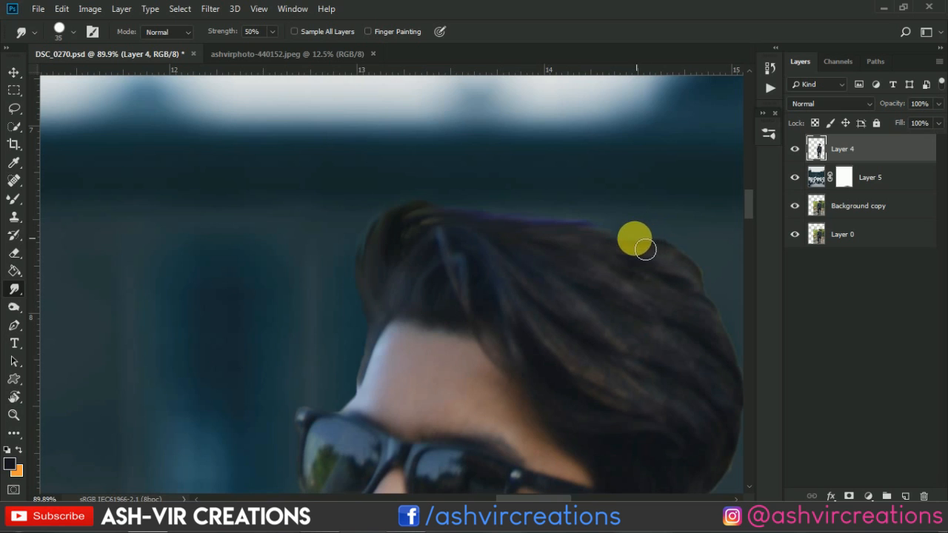
Smudge the hair outline down the back of the head to behind the ear
left_click_drag(400, 227, 217, 182)
mouse_move(385, 183)
left_mouse_down()
mouse_move(423, 205)
mouse_move(475, 200)
mouse_move(478, 216)
mouse_move(507, 223)
mouse_move(553, 276)
mouse_move(510, 242)
mouse_move(595, 352)
mouse_move(558, 338)
mouse_move(575, 389)
mouse_move(571, 416)
left_mouse_up()
mouse_move(546, 343)
left_mouse_down()
mouse_move(519, 262)
mouse_move(510, 415)
left_mouse_up()
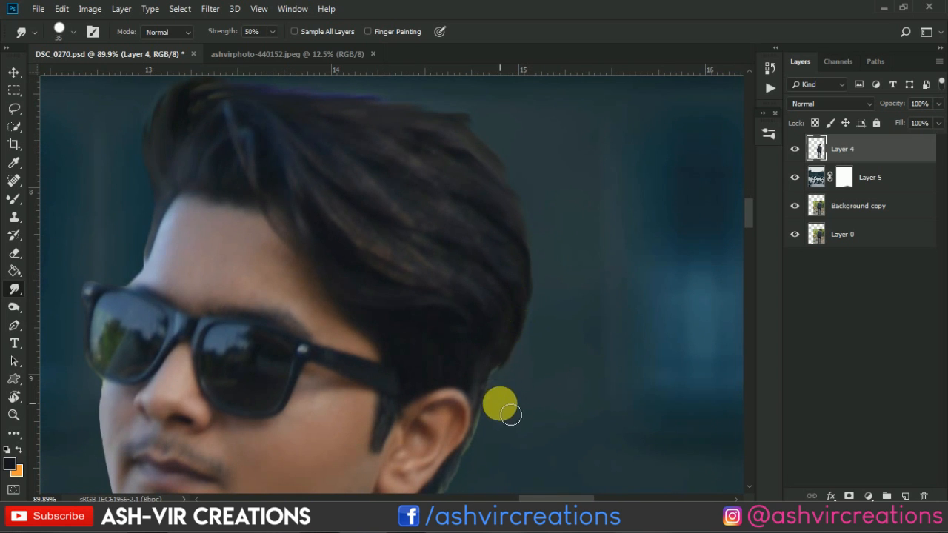
left_click_drag(495, 359, 489, 422)
mouse_move(485, 464)
left_mouse_down()
mouse_move(472, 315)
mouse_move(443, 362)
mouse_move(386, 409)
mouse_move(424, 384)
mouse_move(469, 330)
mouse_move(452, 374)
mouse_move(490, 237)
mouse_move(476, 328)
mouse_move(457, 335)
mouse_move(512, 240)
left_mouse_up()
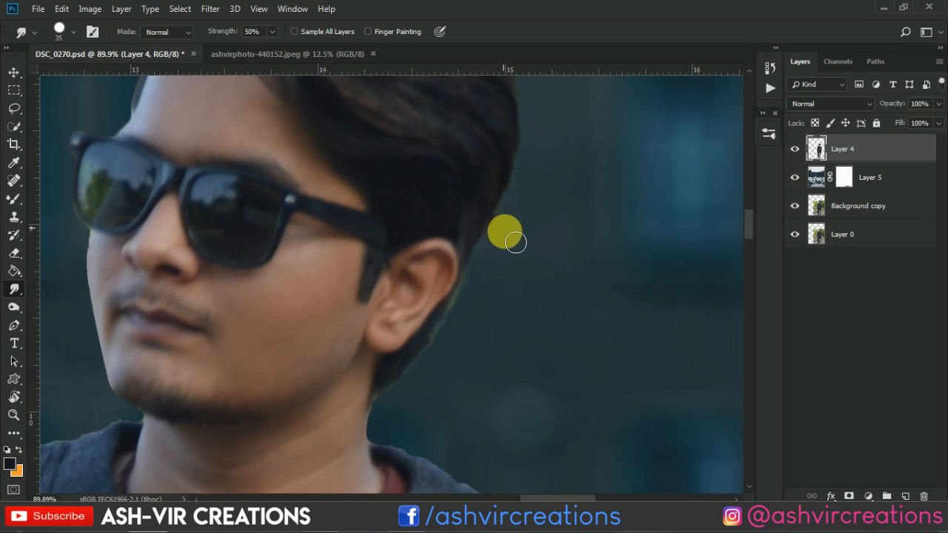
Smudge the hairline beside the forehead above the sunglasses with a size 20 brush, and switch to the Move tool
mouse_move(264, 175)
left_mouse_down()
mouse_move(410, 230)
mouse_move(572, 316)
left_mouse_up()
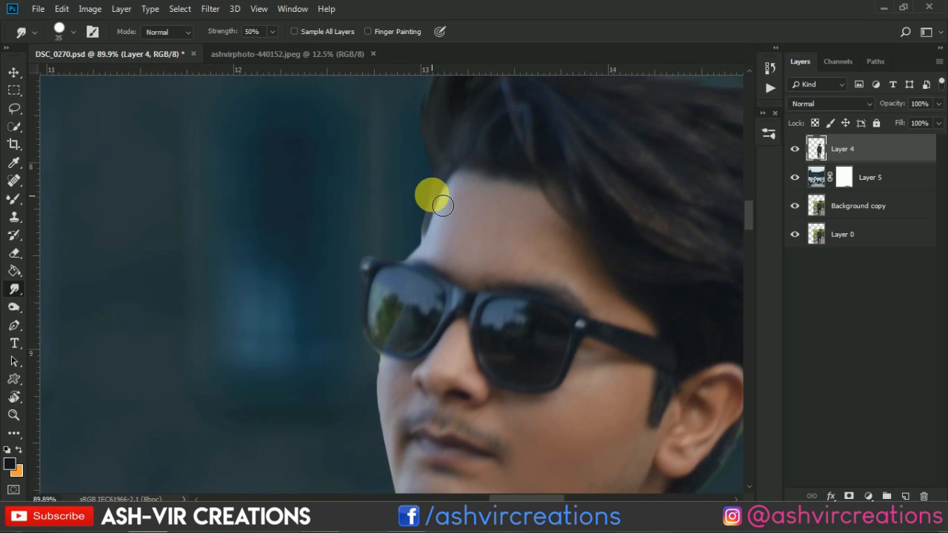
scroll(432, 197, "up", 5)
mouse_move(443, 220)
left_mouse_down()
mouse_move(444, 196)
mouse_move(419, 276)
mouse_move(409, 277)
mouse_move(428, 239)
mouse_move(420, 276)
mouse_move(441, 187)
left_mouse_up()
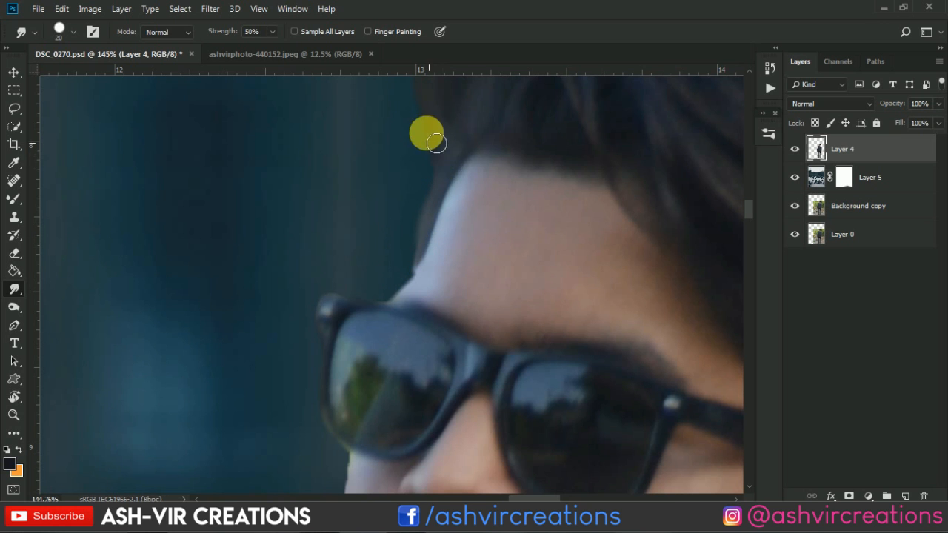
scroll(434, 142, "down", 5)
scroll(372, 312, "down", 5)
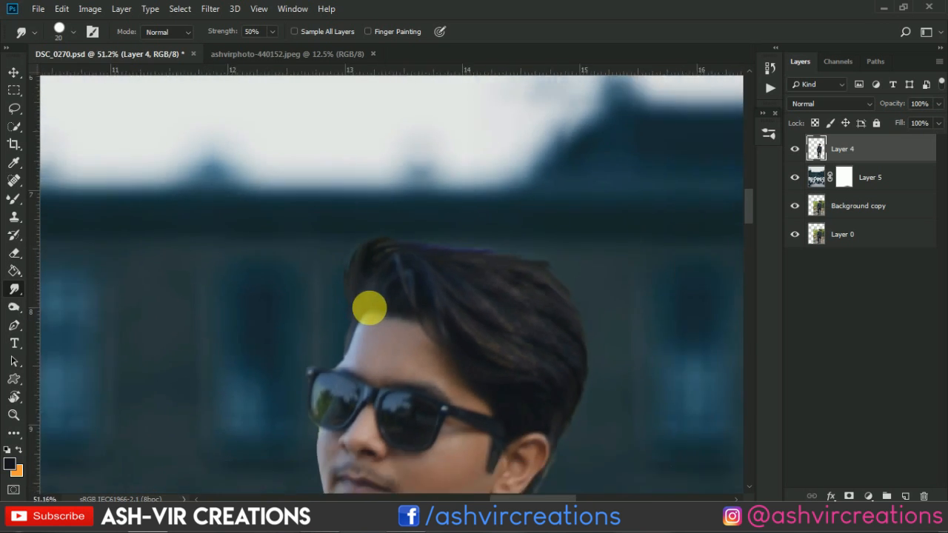
scroll(371, 311, "down", 4)
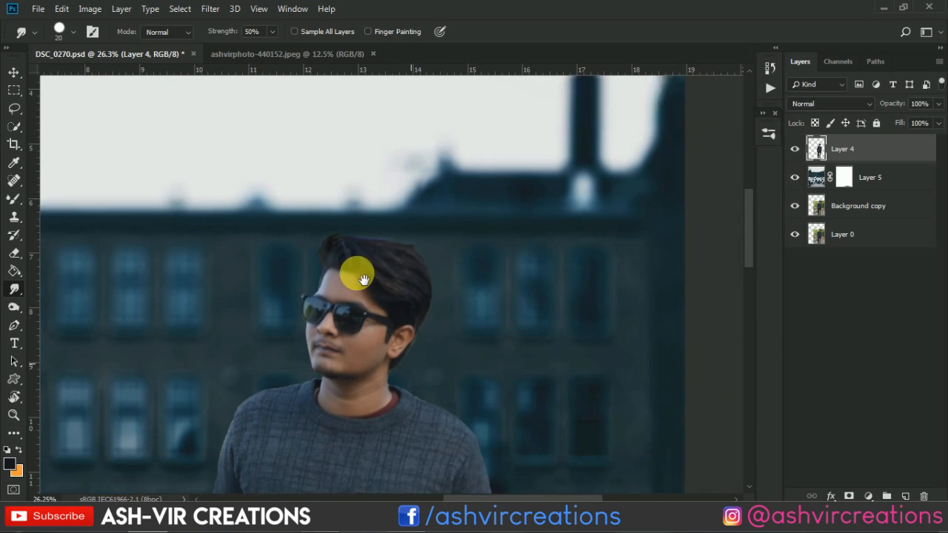
scroll(355, 253, "down", 2)
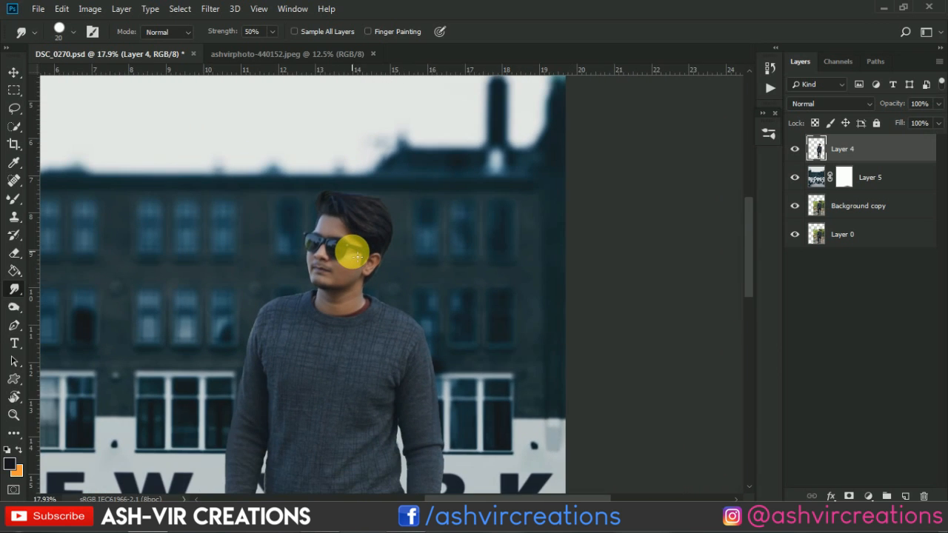
key("v")
scroll(352, 253, "down", 5)
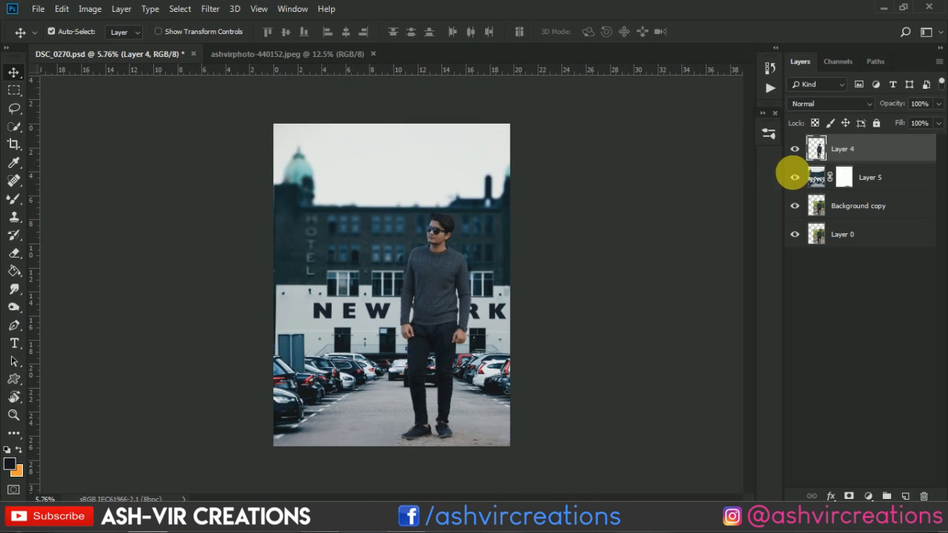
Apply a Gaussian Blur with a radius of 38.7 pixels to the parking-lot background on Layer 5
left_click(821, 179)
scroll(396, 215, "up", 2)
scroll(378, 196, "down", 1)
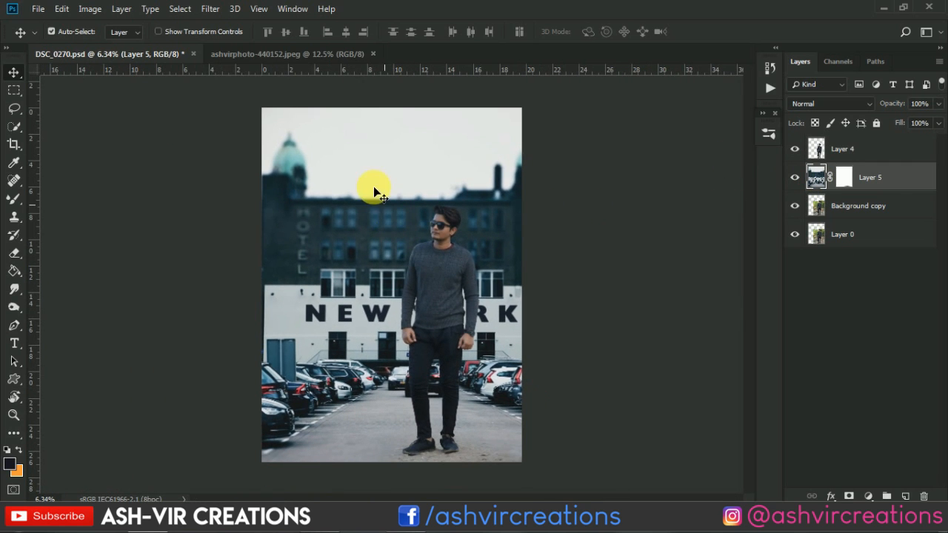
left_click(210, 9)
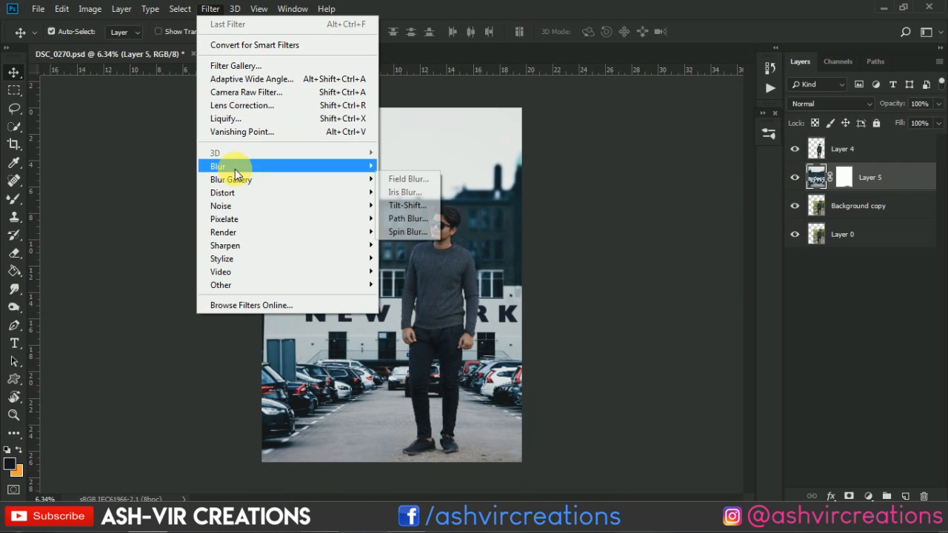
mouse_move(328, 167)
left_click(406, 218)
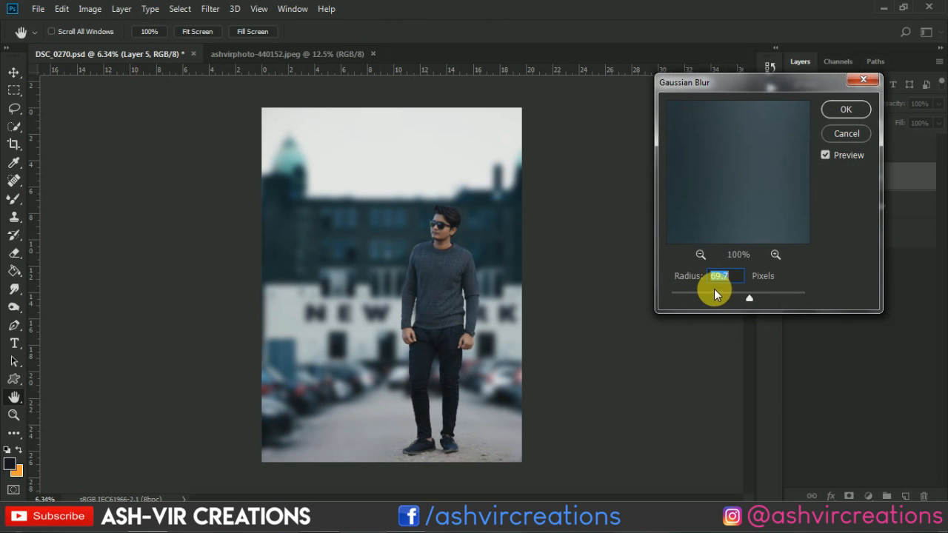
left_click_drag(713, 289, 734, 293)
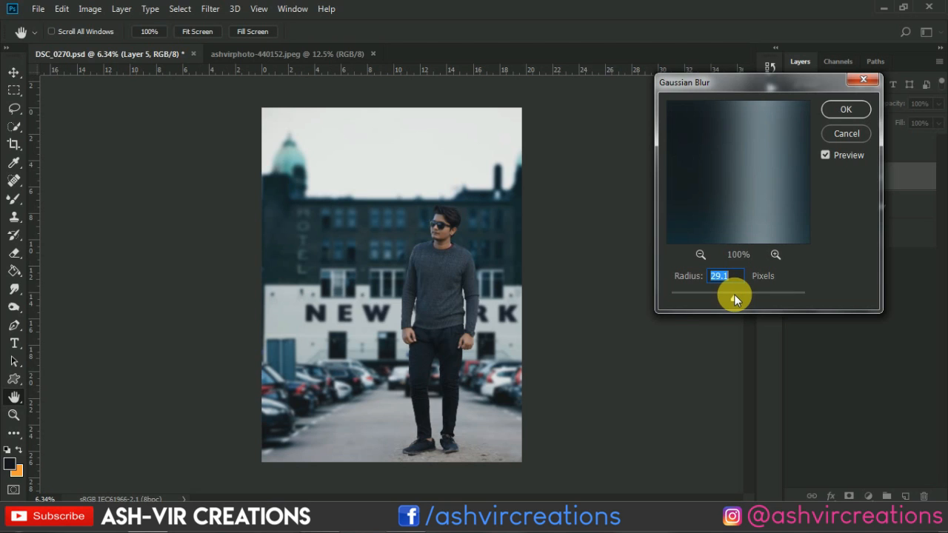
left_click_drag(734, 294, 739, 295)
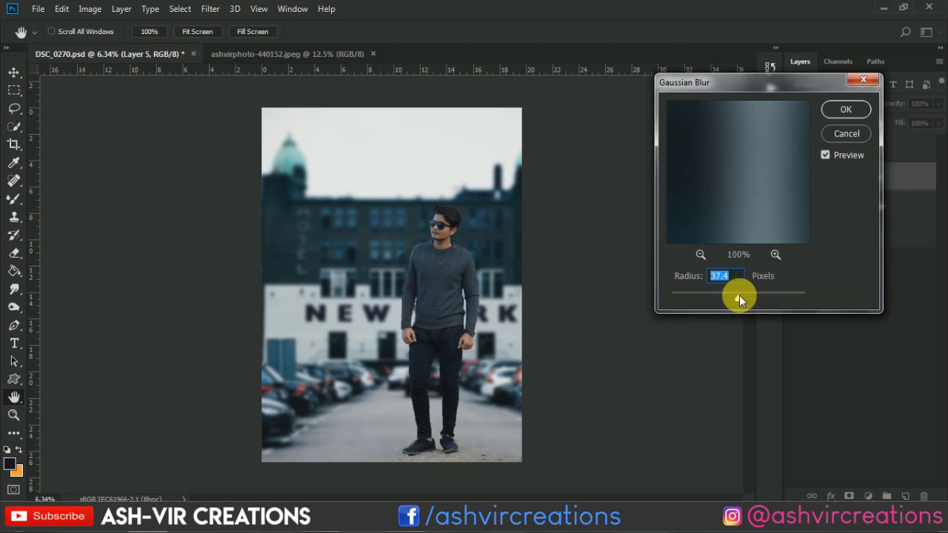
left_click(845, 109)
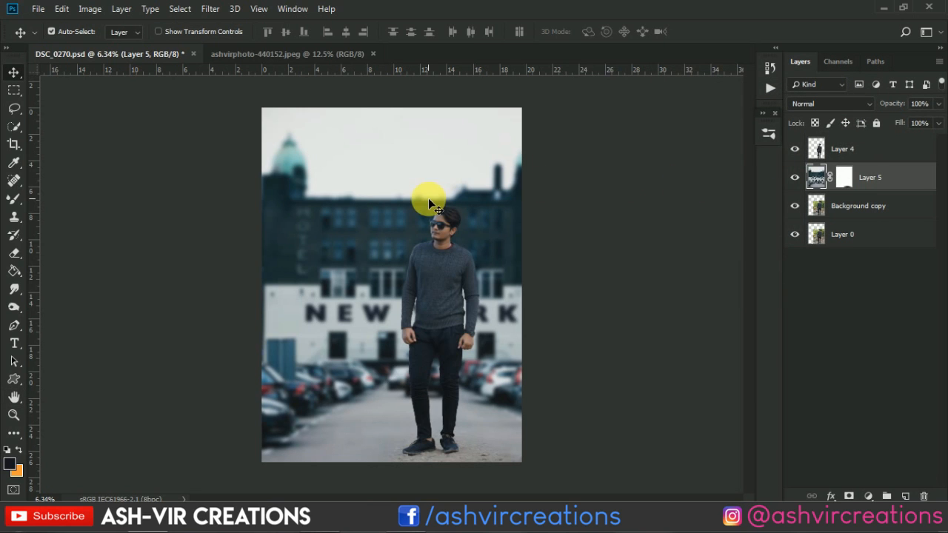
Add a Color Lookup adjustment layer above the man's cut-out on Layer 4
scroll(429, 199, "down", 1)
left_click(854, 151)
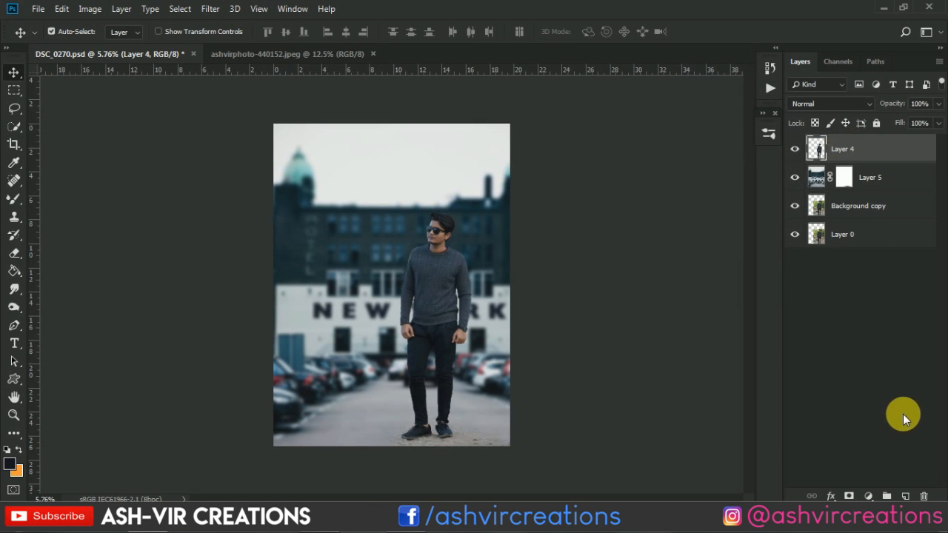
scroll(371, 460, "up", 5)
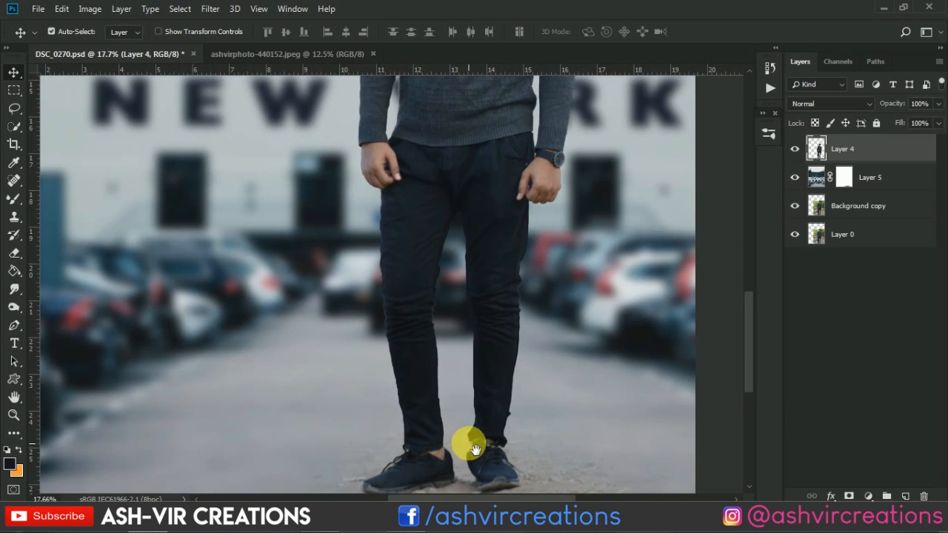
scroll(483, 354, "down", 5)
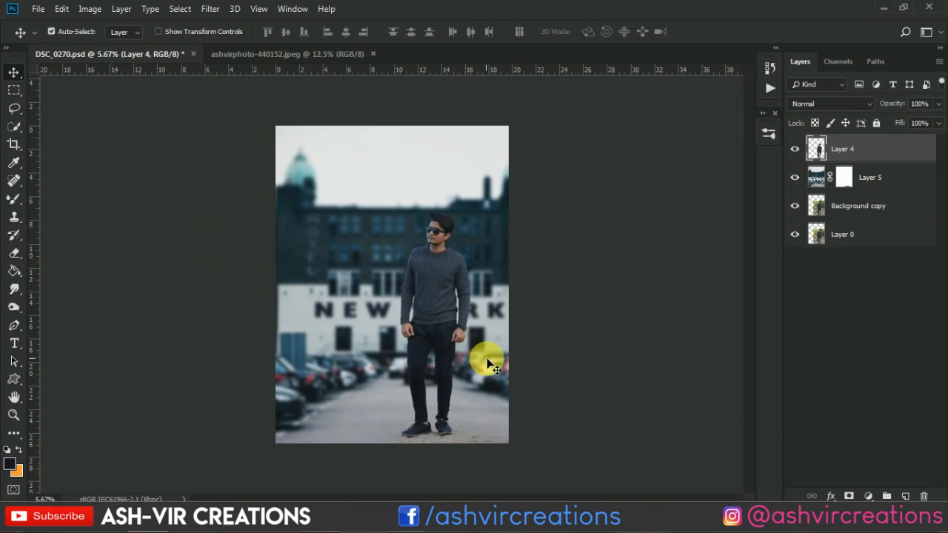
left_click(869, 495)
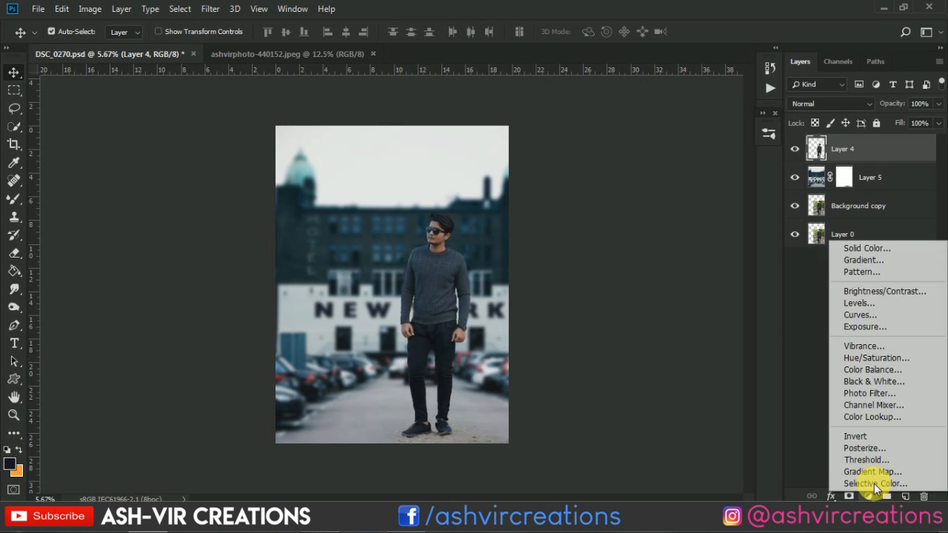
left_click(878, 417)
Try several 3D LUT files on the Color Lookup adjustment, starting with AVC-aqua green & orange.CUBE, and settle on teal-gggolddy.CUBE
left_click(585, 234)
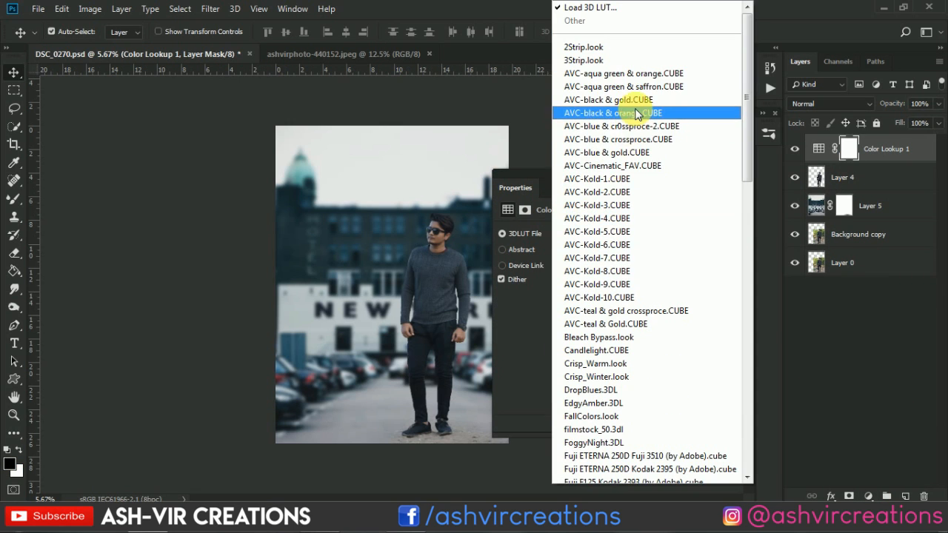
left_click(637, 70)
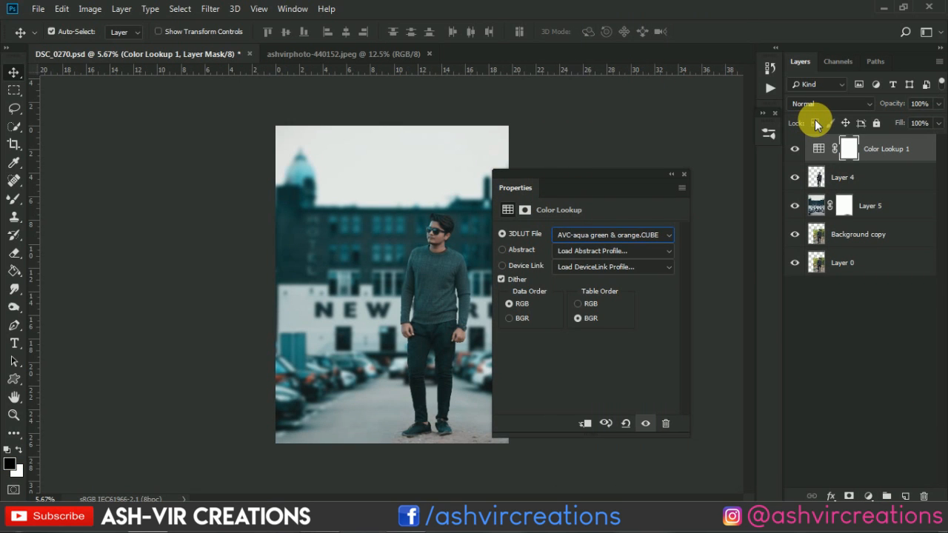
key("Down")
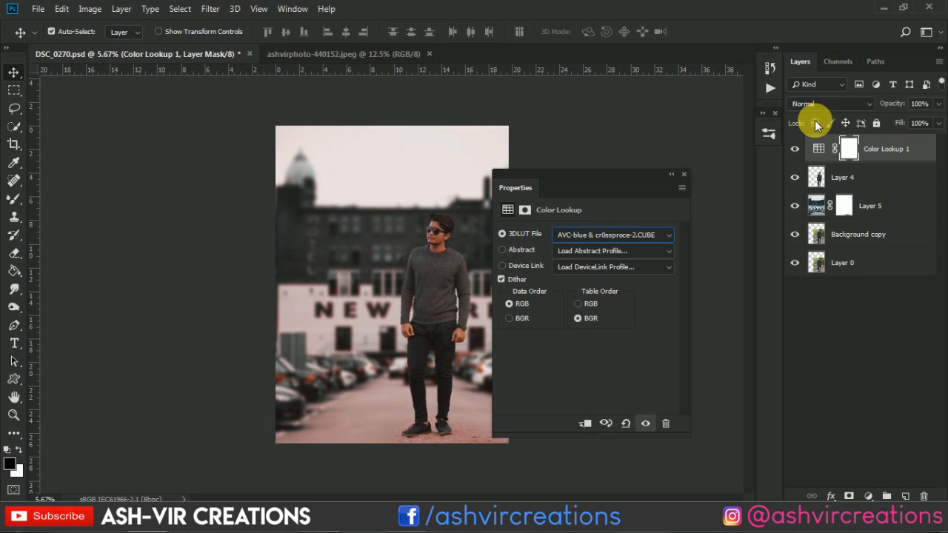
key("Down")
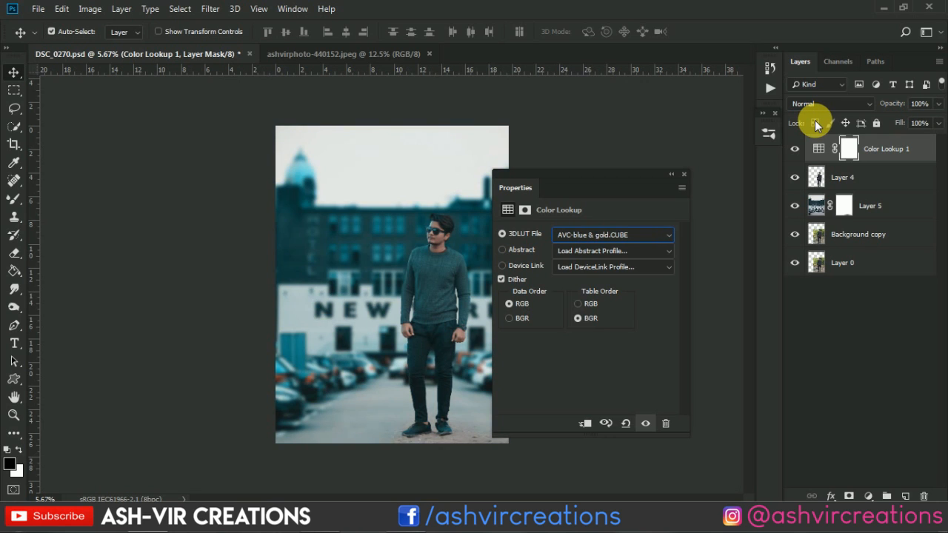
key("Down")
key("Down")
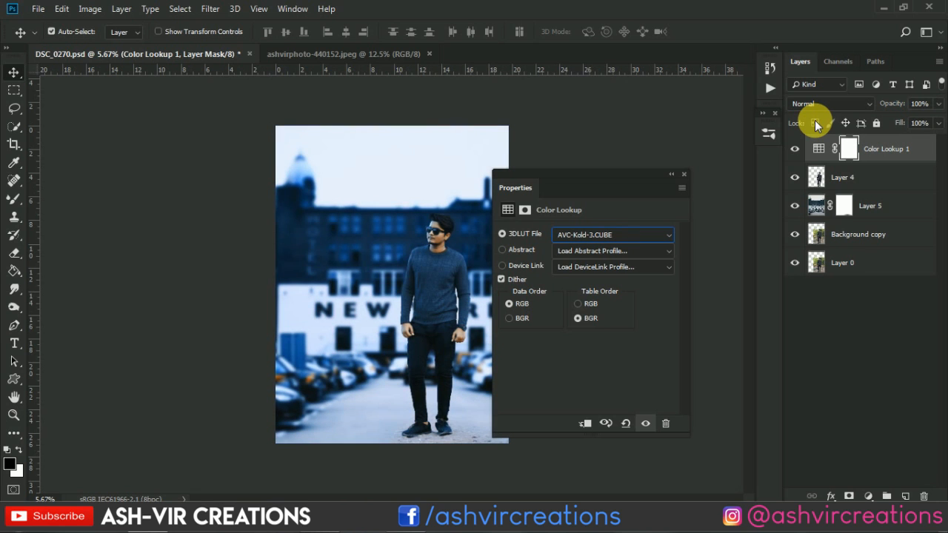
key("Down")
key("Down")
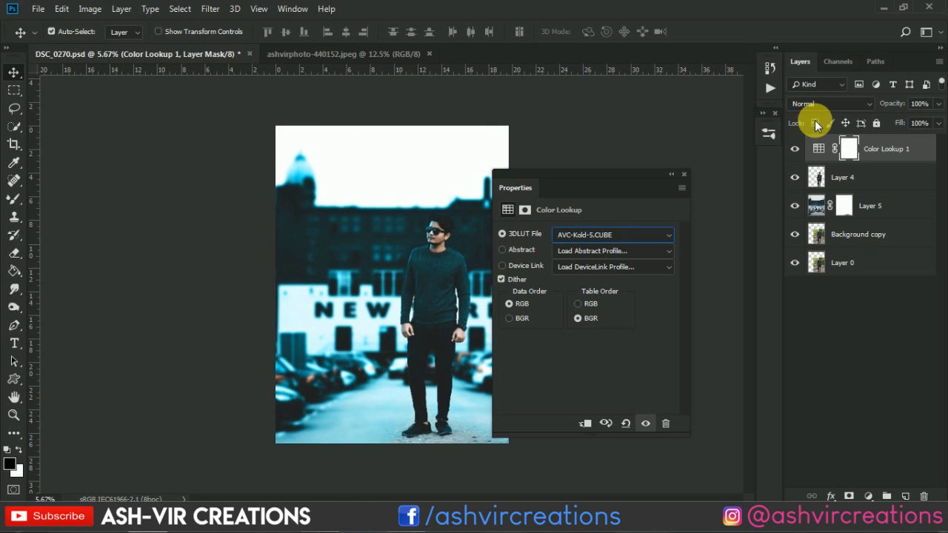
key("Up")
key("Up")
key("Up")
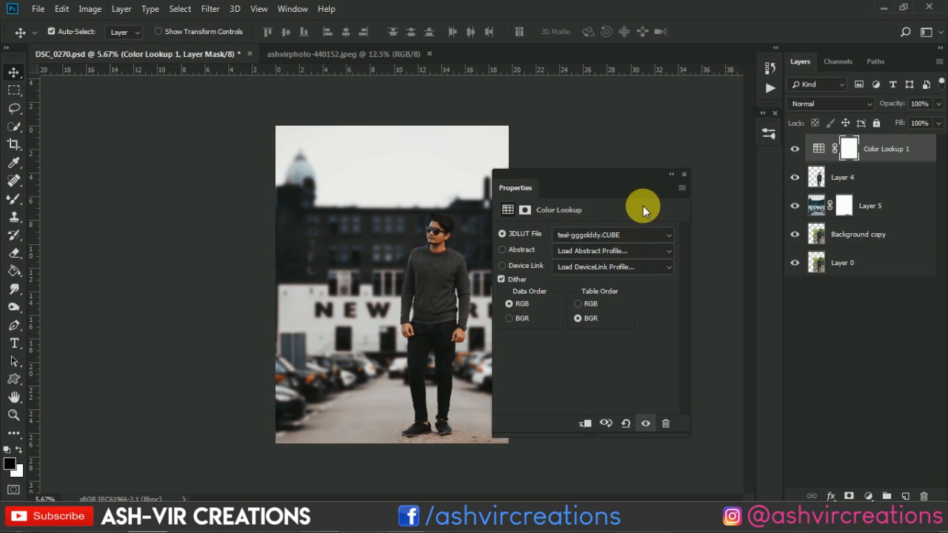
left_click(682, 176)
Compare the image with and without the Color Lookup adjustment and inspect the man against the graded background
key("ctrl+0")
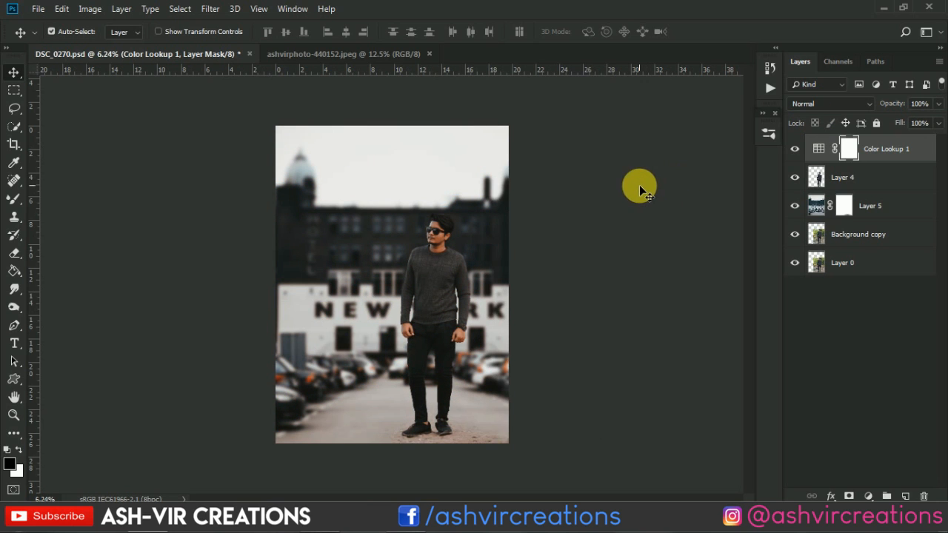
left_click(797, 152)
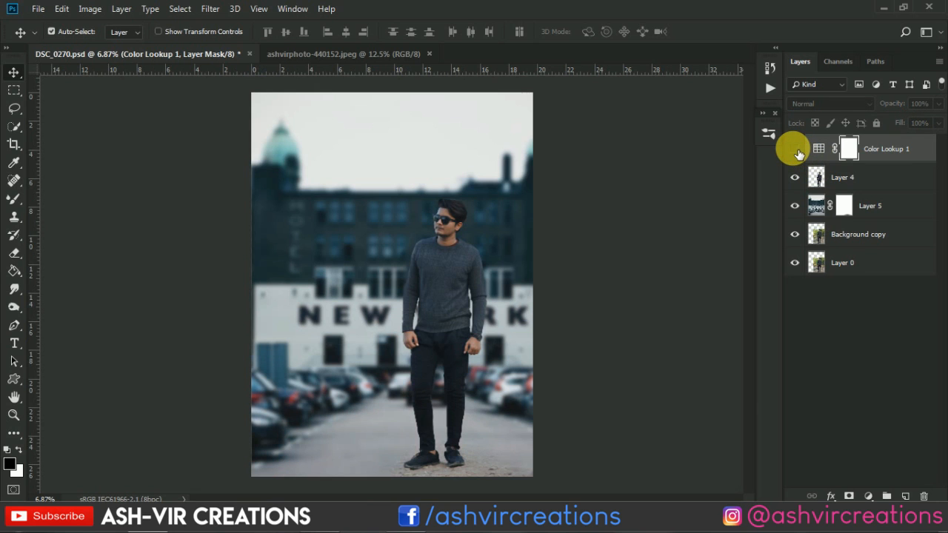
left_click(795, 150)
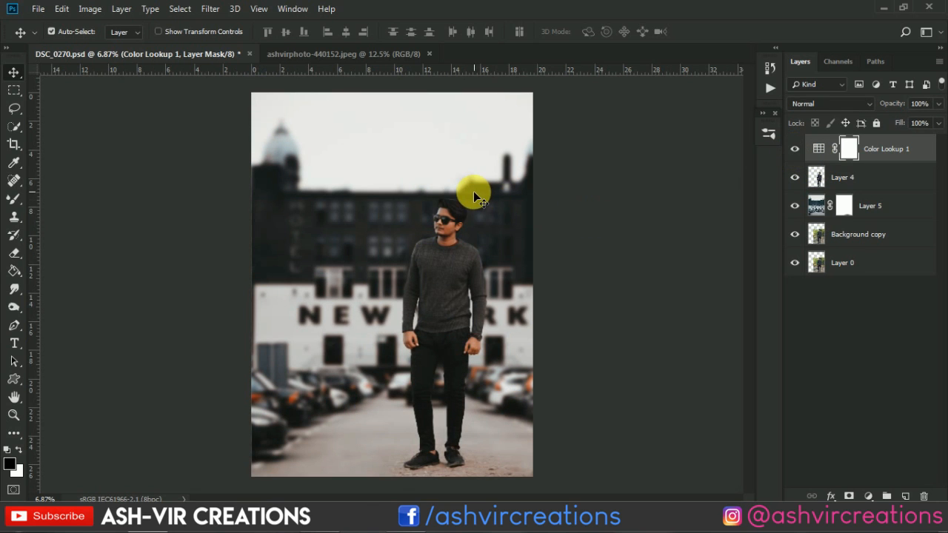
scroll(471, 191, "up", 1)
scroll(472, 191, "down", 1)
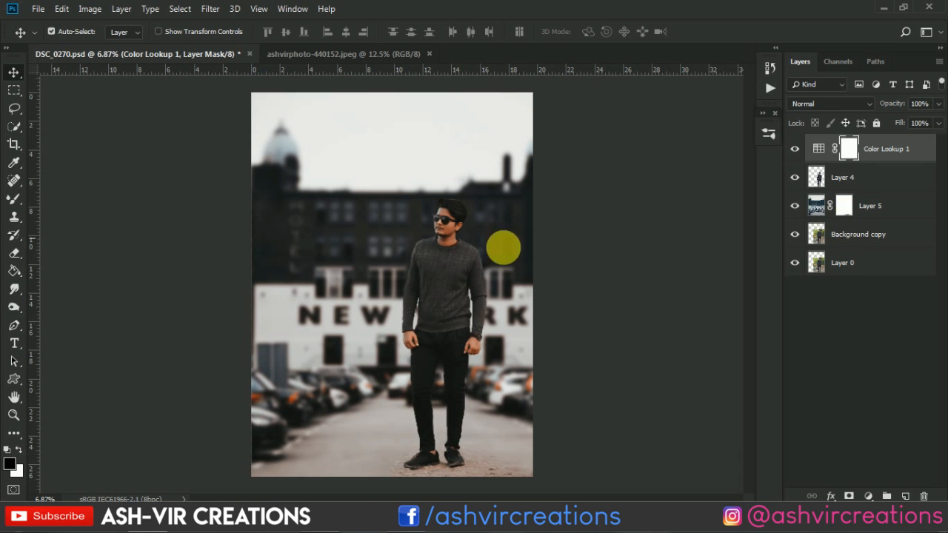
scroll(483, 244, "up", 5)
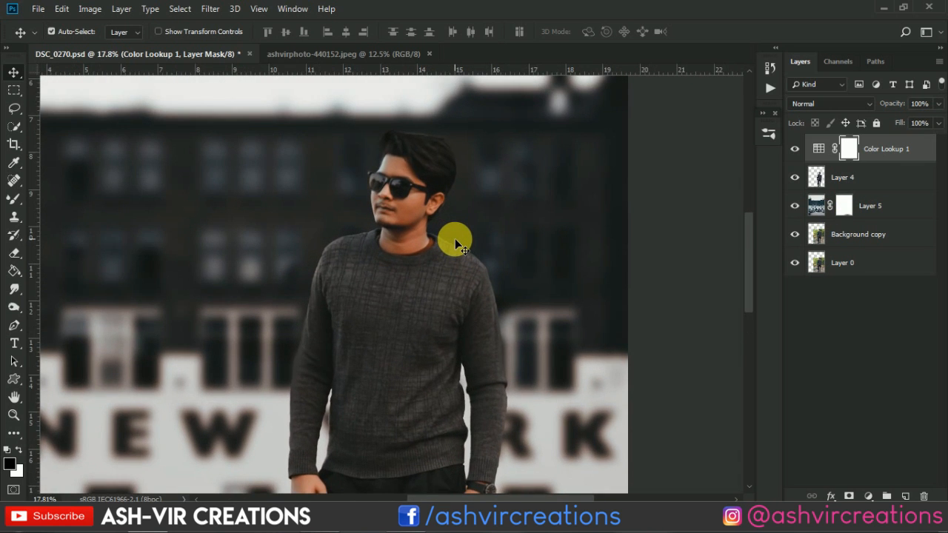
scroll(455, 240, "down", 3)
Scale the parking-lot background on Layer 5 proportionally down to about 81.6%, keeping its lower-right corner fixed
left_click(886, 185)
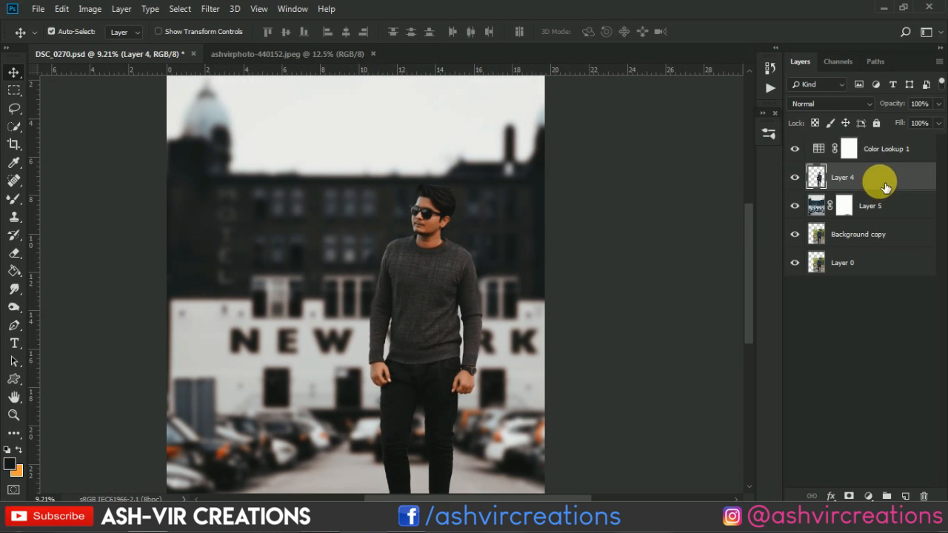
left_click(827, 214)
scroll(453, 263, "down", 4)
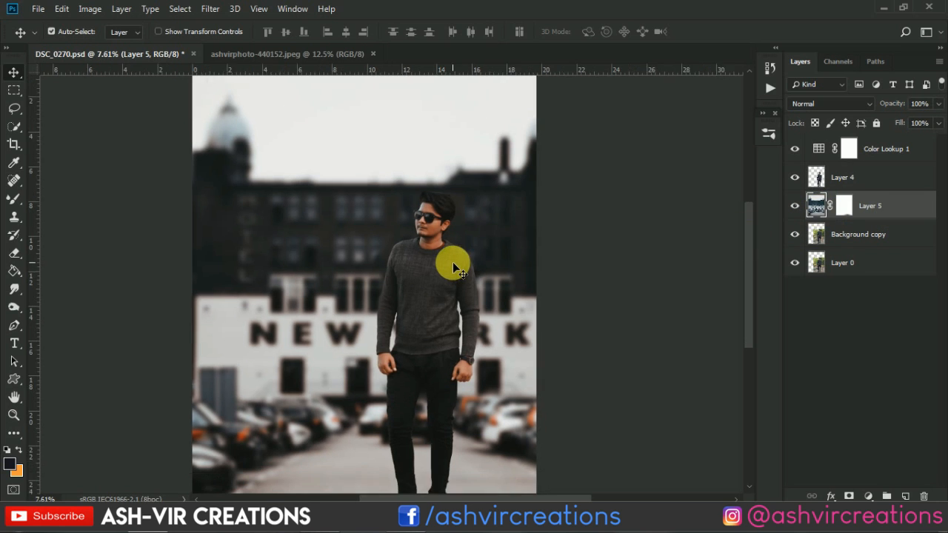
key("ctrl+t")
scroll(235, 164, "down", 3)
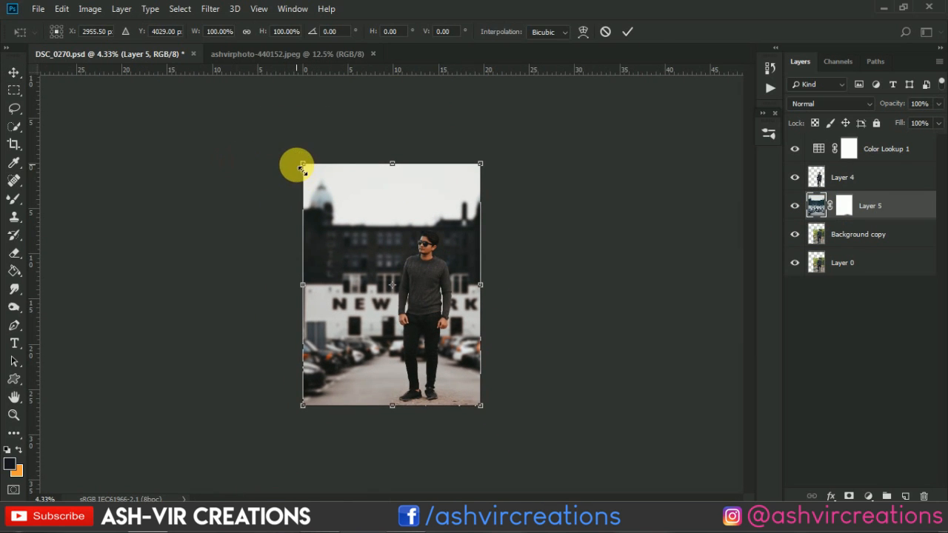
left_click_drag(306, 169, 341, 194)
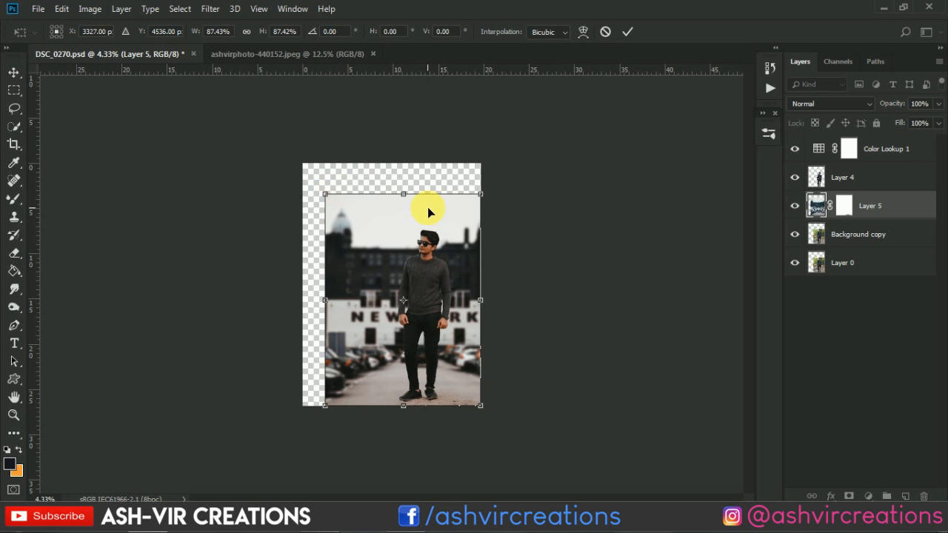
scroll(428, 208, "up", 3)
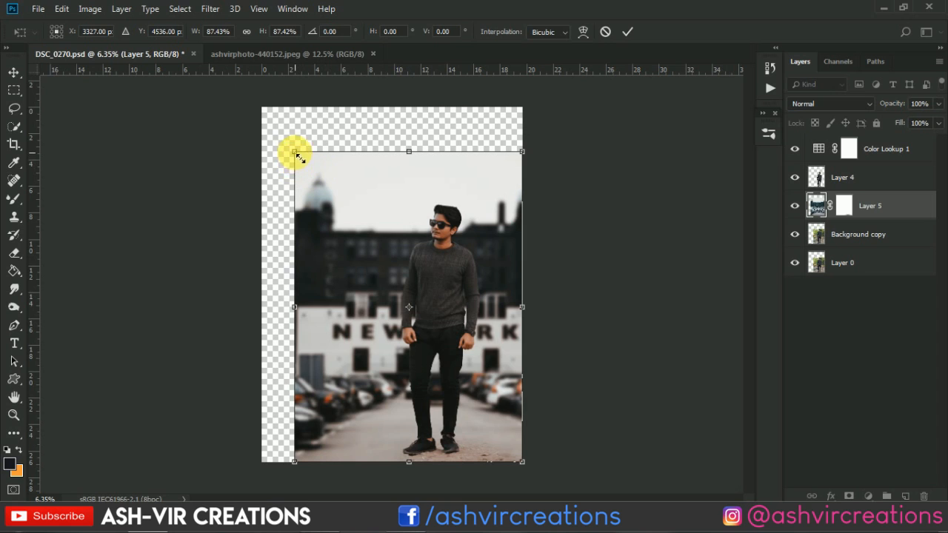
left_click_drag(296, 153, 292, 156)
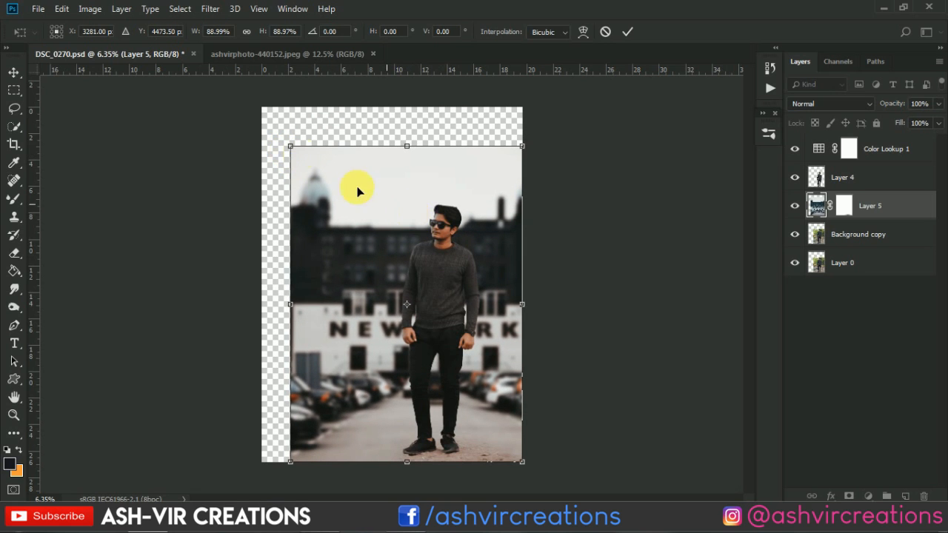
left_click_drag(294, 145, 310, 173)
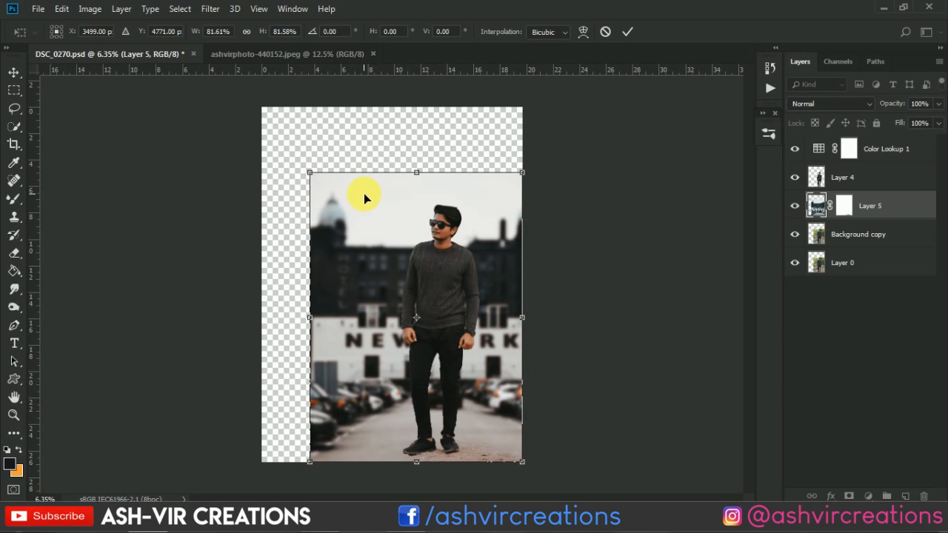
key("Return")
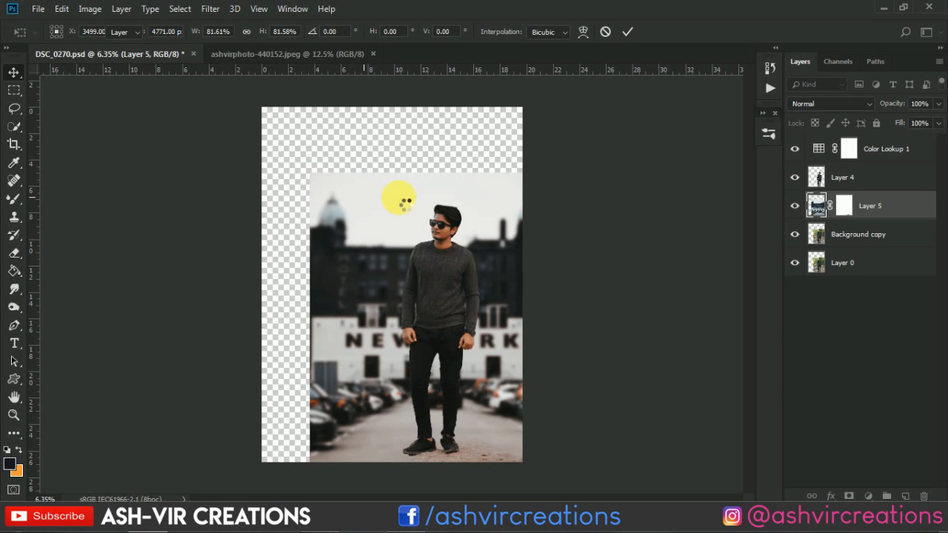
Enlarge the Layer 5 background proportionally to about 107.4% from its fixed lower-right corner
scroll(400, 204, "up", 2)
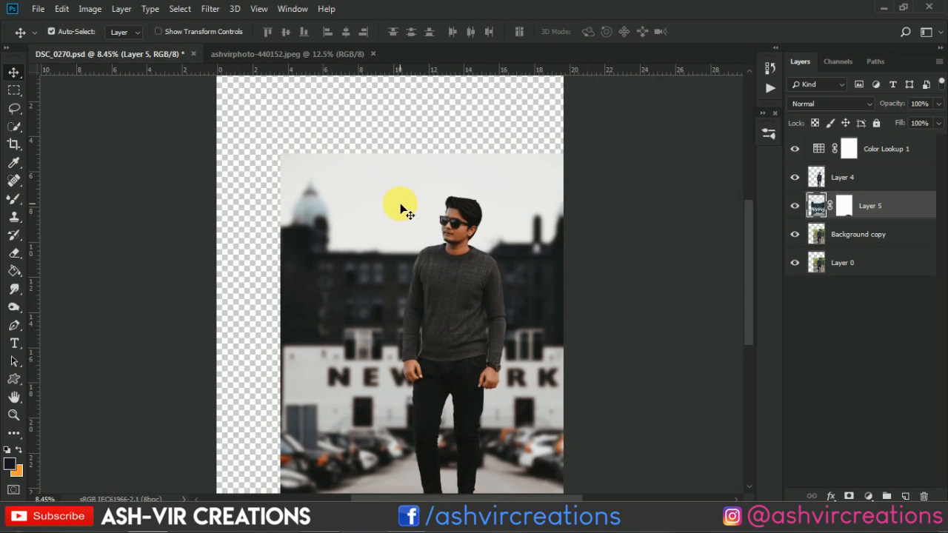
scroll(400, 204, "down", 3)
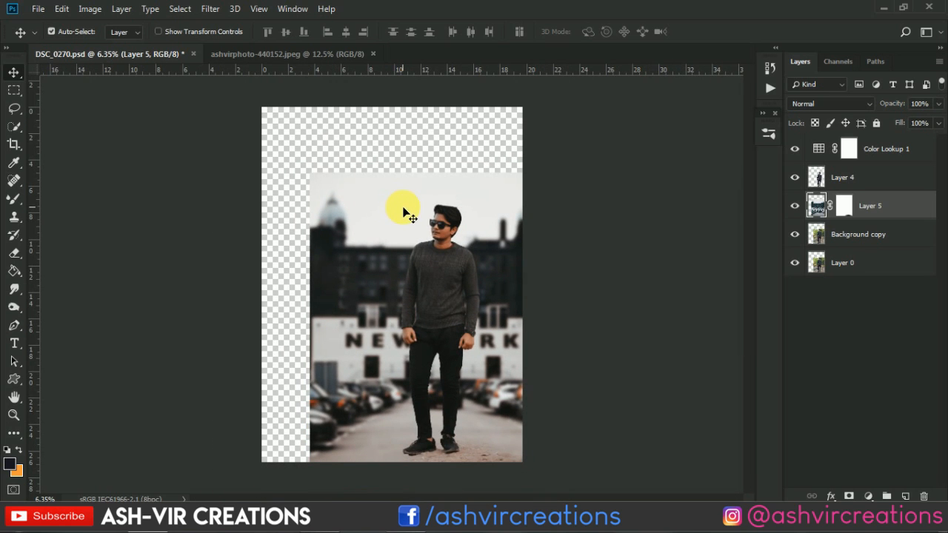
key("ctrl+t")
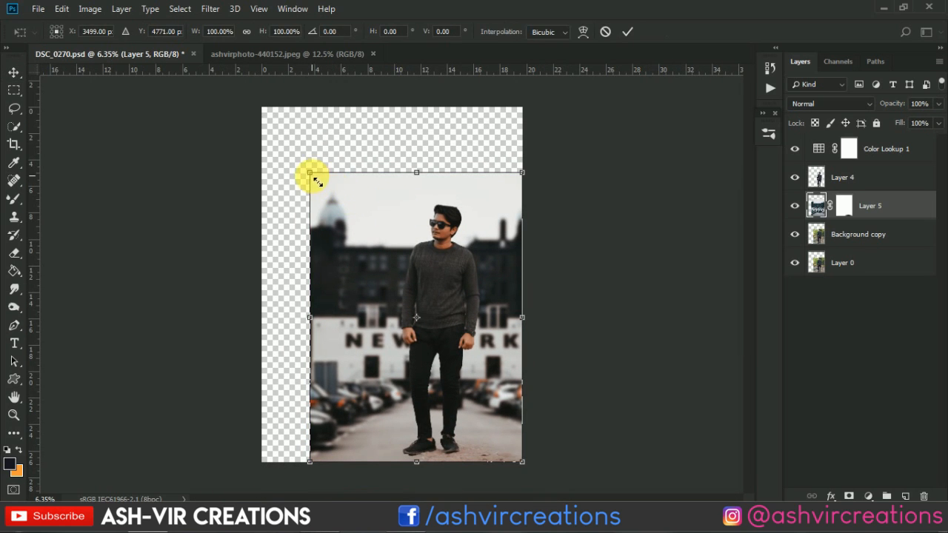
left_click_drag(316, 181, 300, 160)
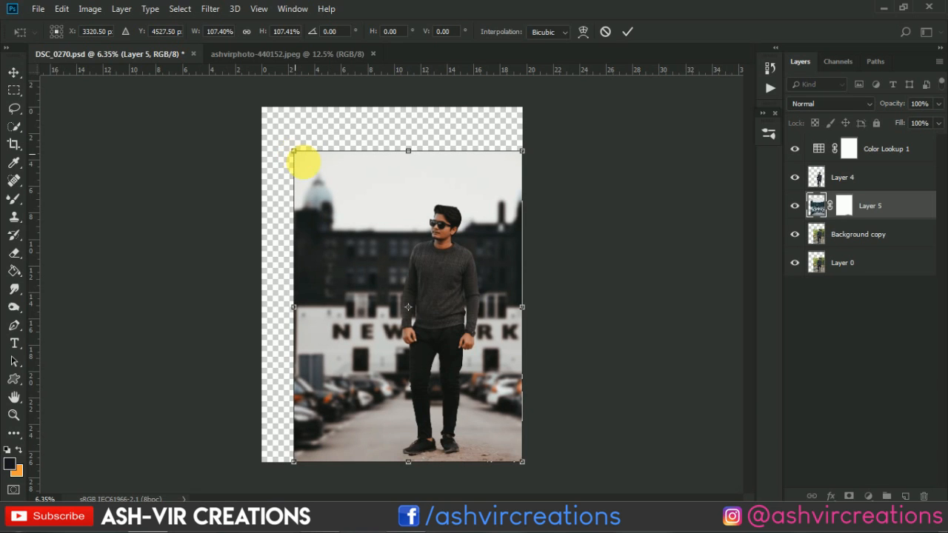
key("Return")
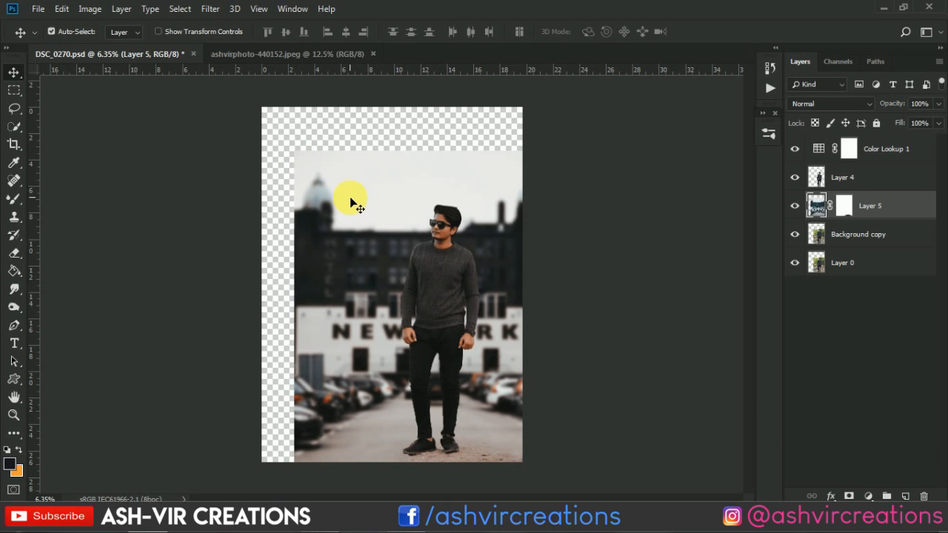
Move the Layer 5 background slightly downward behind the man and check its placement
right_click(355, 193)
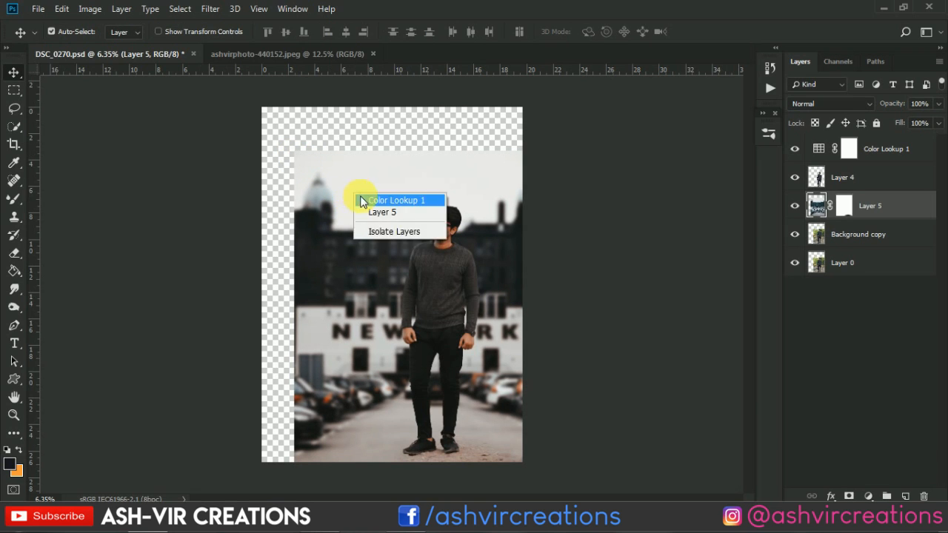
left_click(367, 198)
left_click_drag(366, 192, 371, 208)
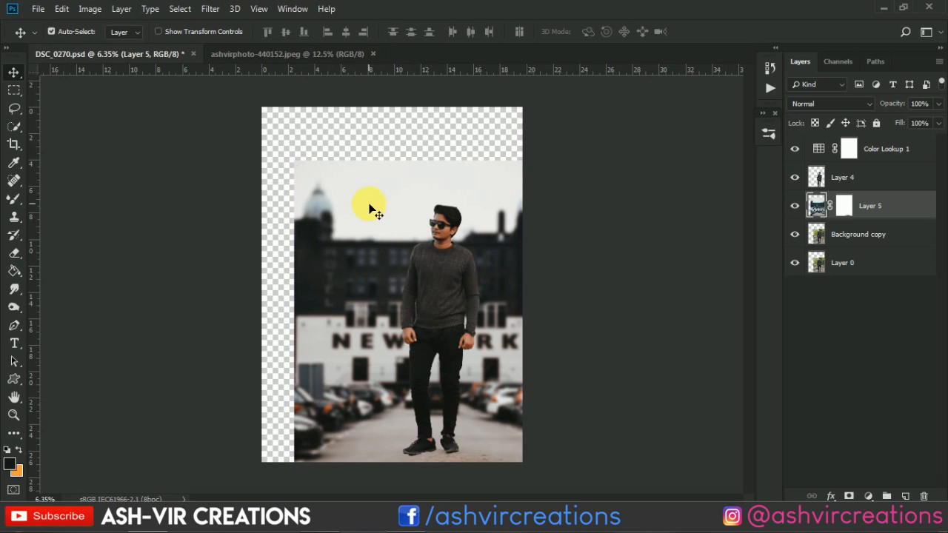
scroll(370, 206, "up", 3)
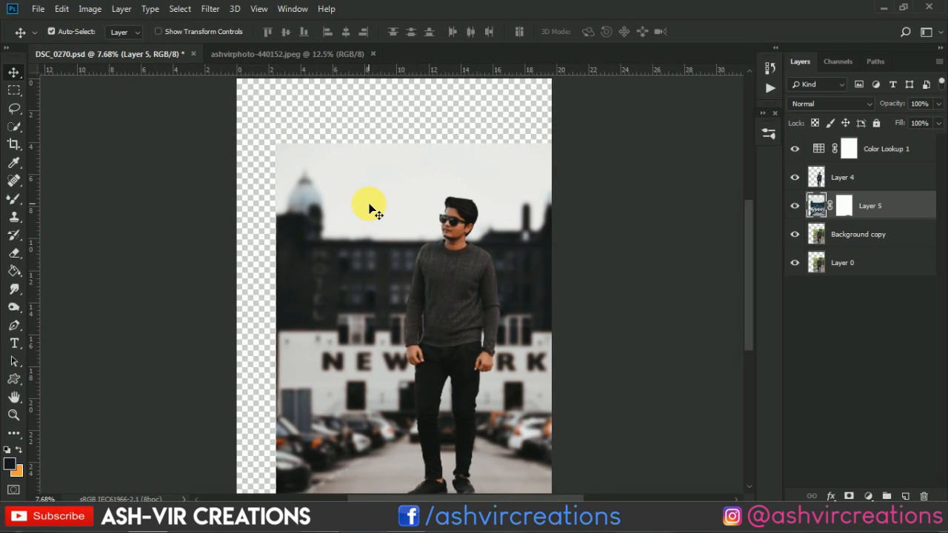
scroll(369, 207, "down", 3)
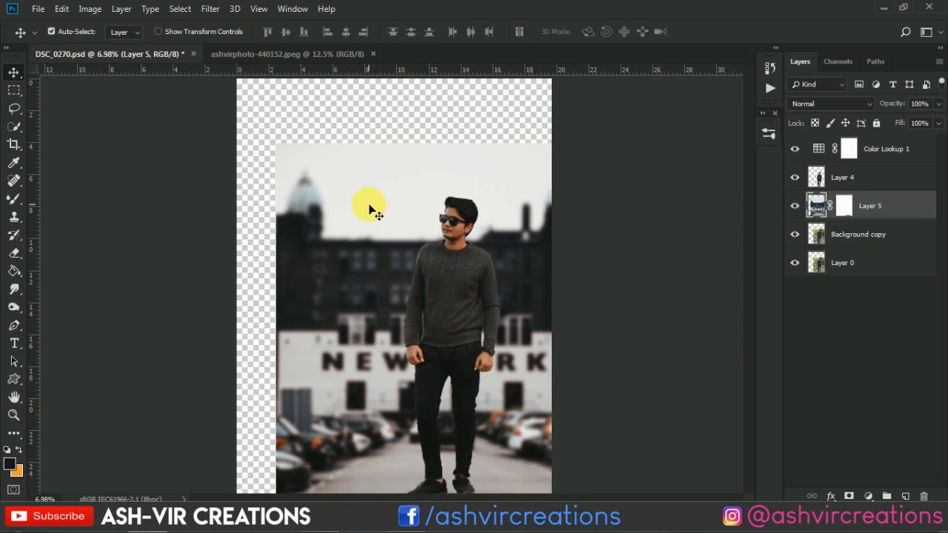
scroll(374, 211, "down", 1)
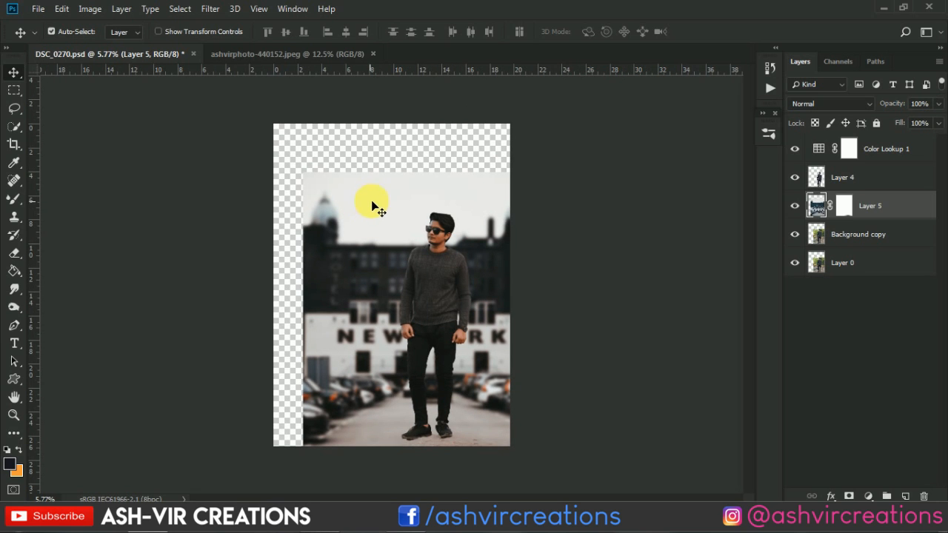
scroll(373, 200, "up", 3)
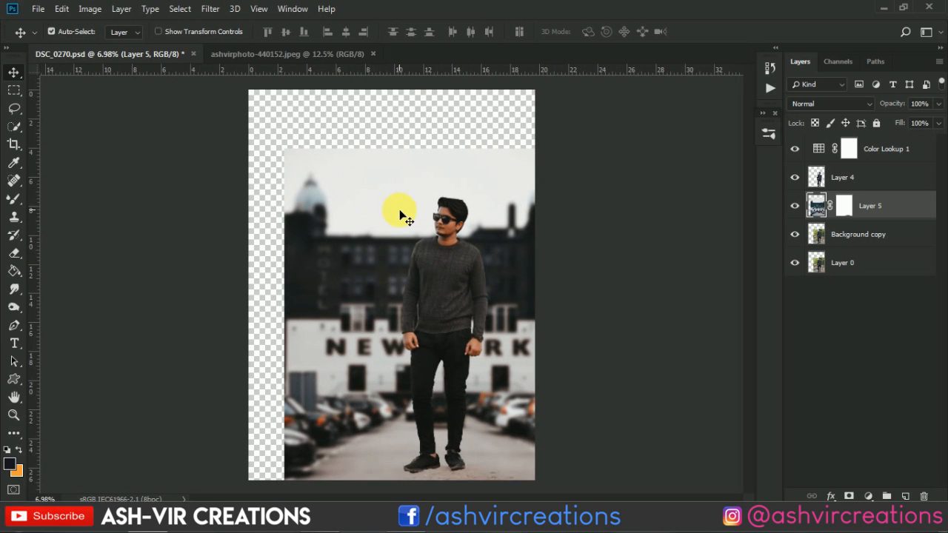
scroll(397, 206, "down", 4)
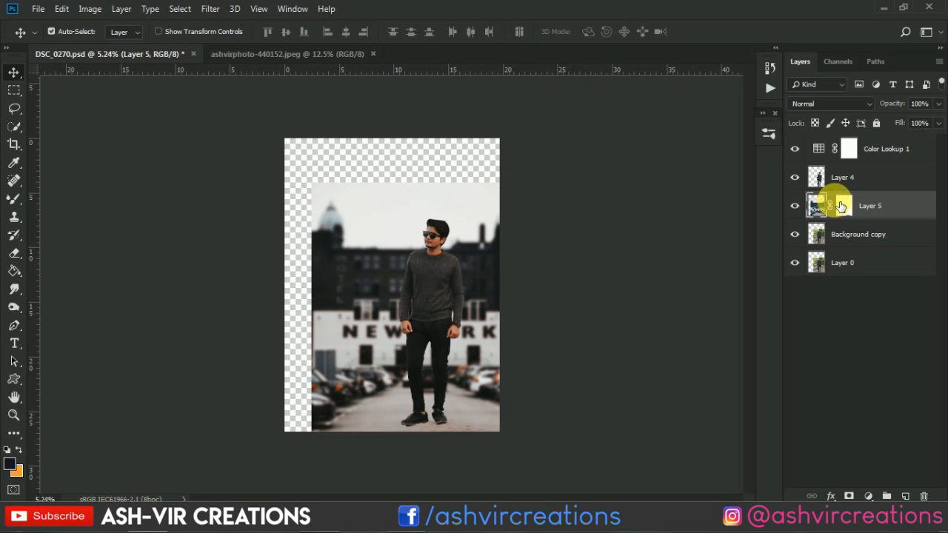
mouse_move(459, 207)
left_mouse_down()
mouse_move(444, 205)
mouse_move(460, 209)
left_mouse_up()
scroll(452, 200, "up", 3)
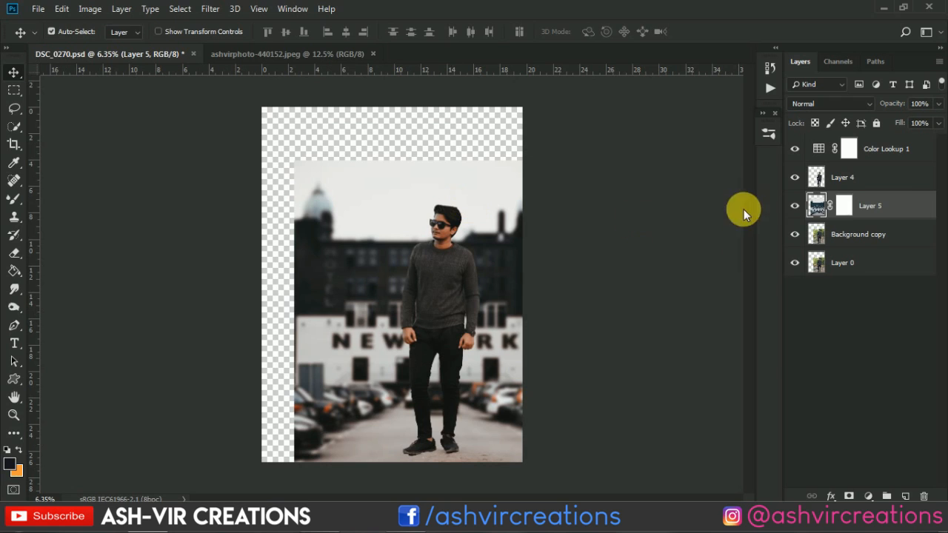
Merge the Color Lookup 1, Layer 4, Layer 5 and Background copy layers into one layer above Layer 0
left_click(849, 150)
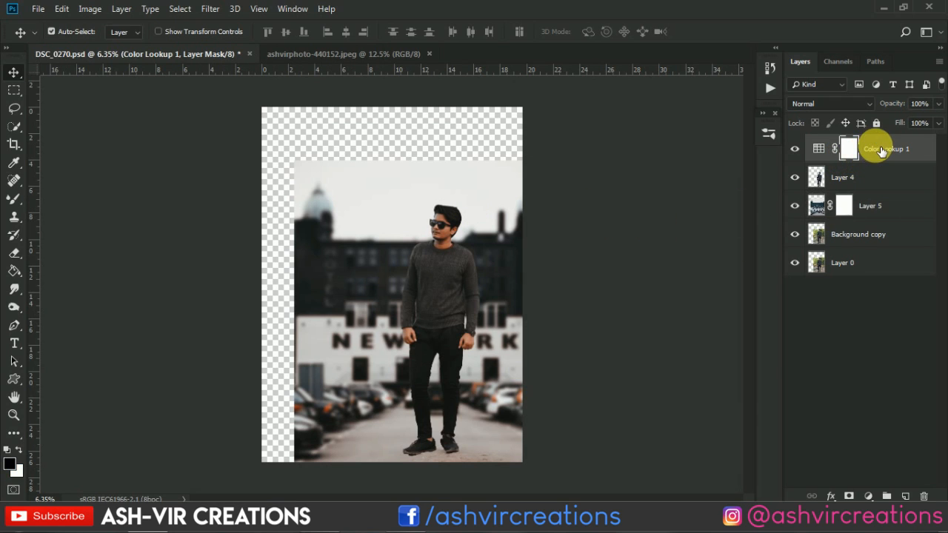
left_click(814, 234, "shift")
right_click(807, 237)
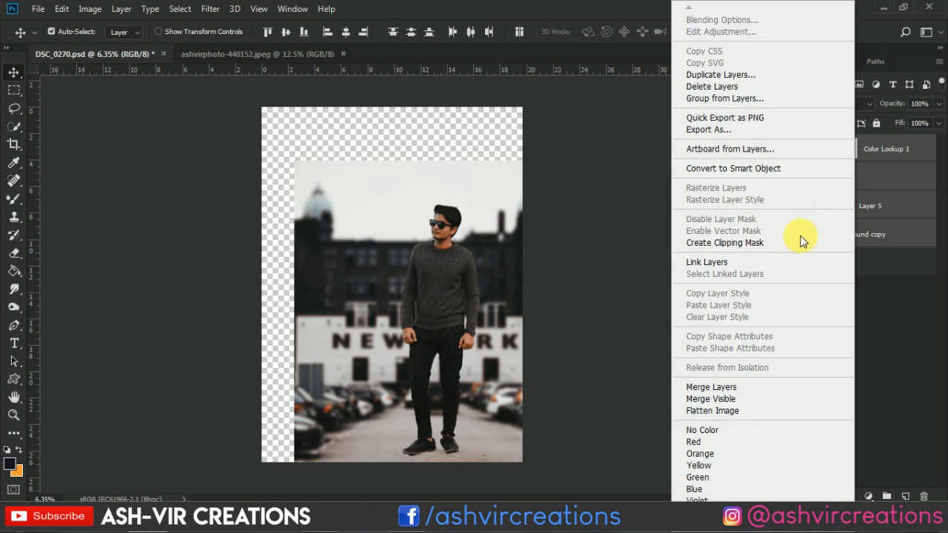
left_click(724, 390)
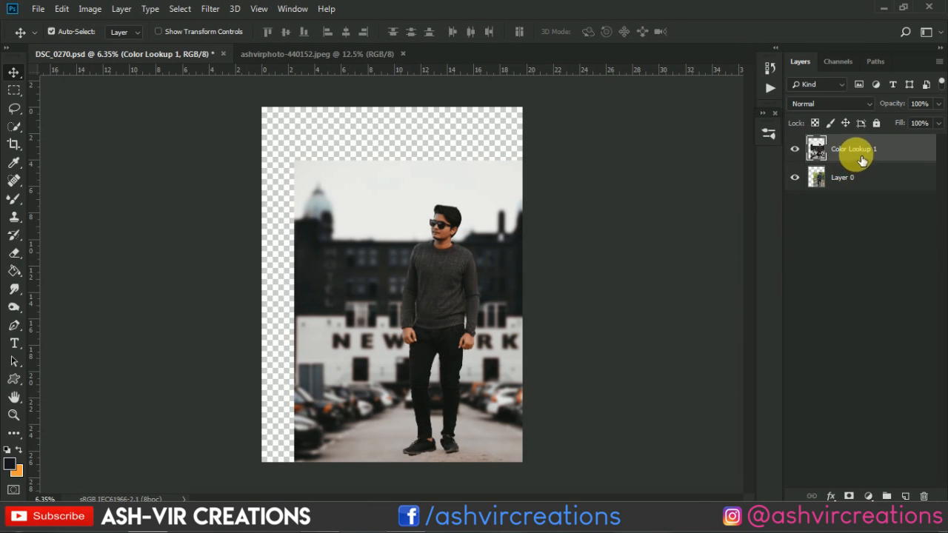
Load the merged layer's outline as a selection and crop the canvas to it, removing the empty margins above and beside the image
left_click(830, 155, "ctrl")
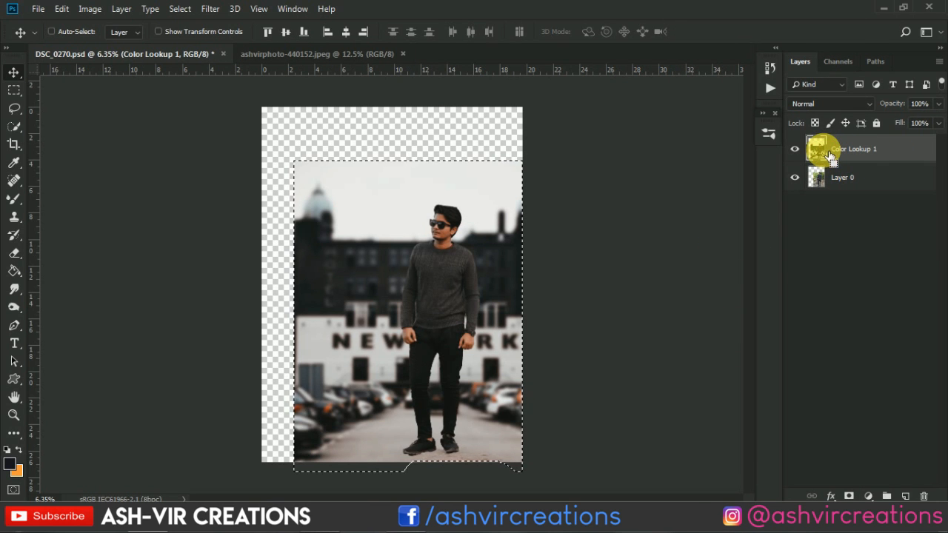
key("ctrl+d")
scroll(429, 264, "up", 1)
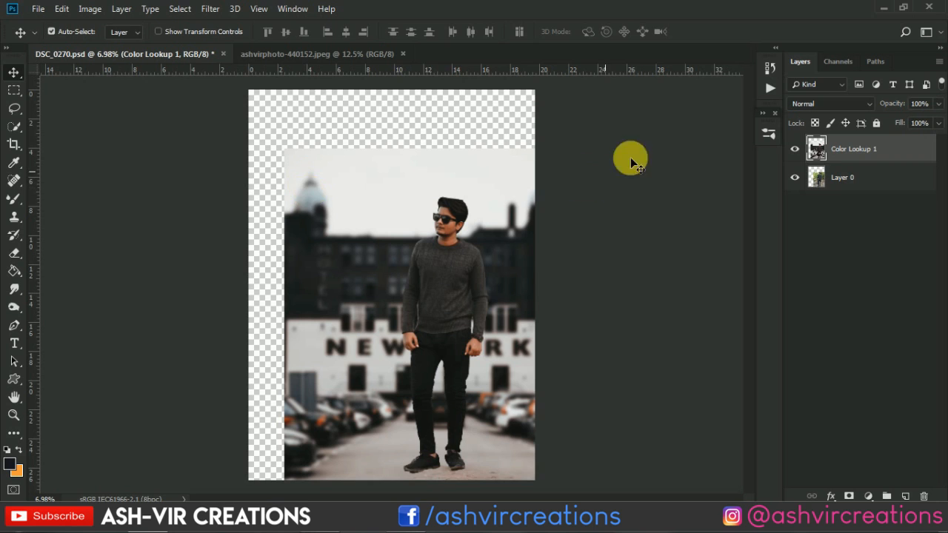
left_click(818, 149, "ctrl")
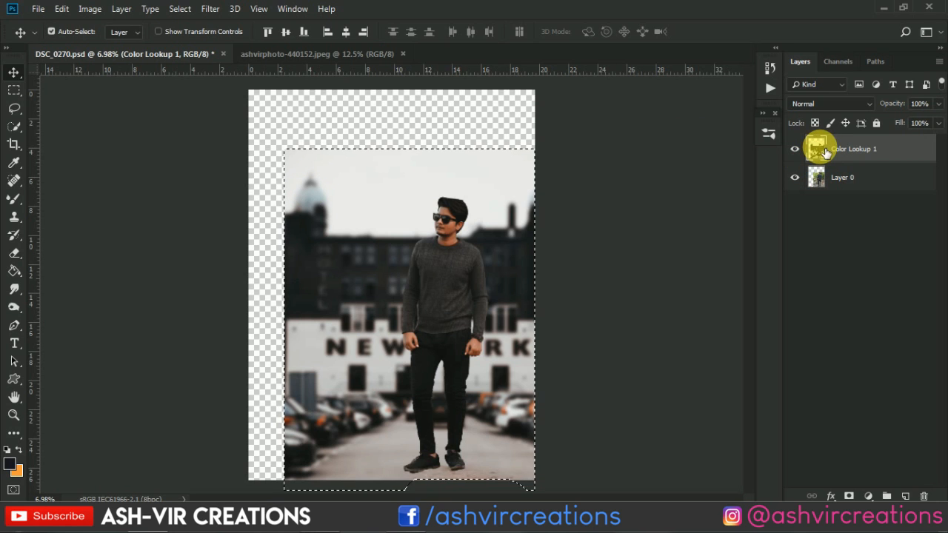
key("c")
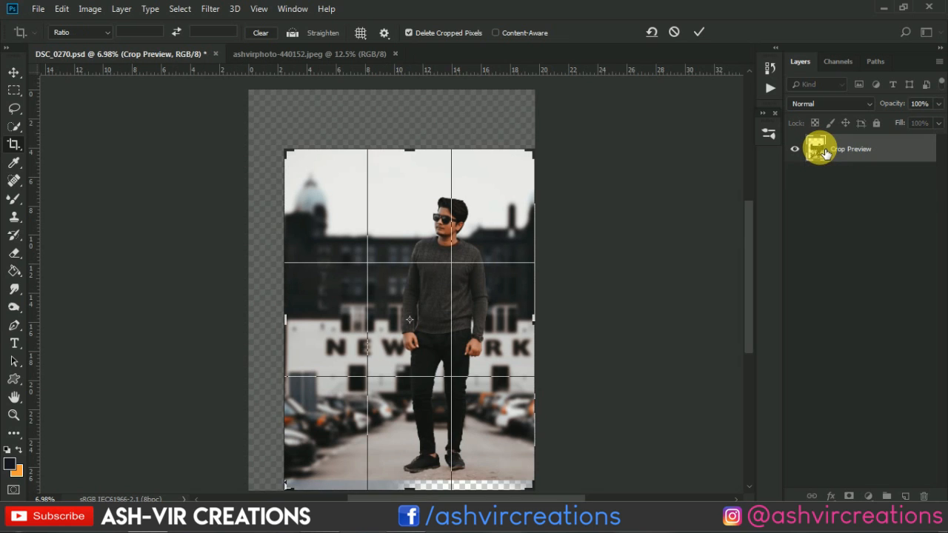
key("Return")
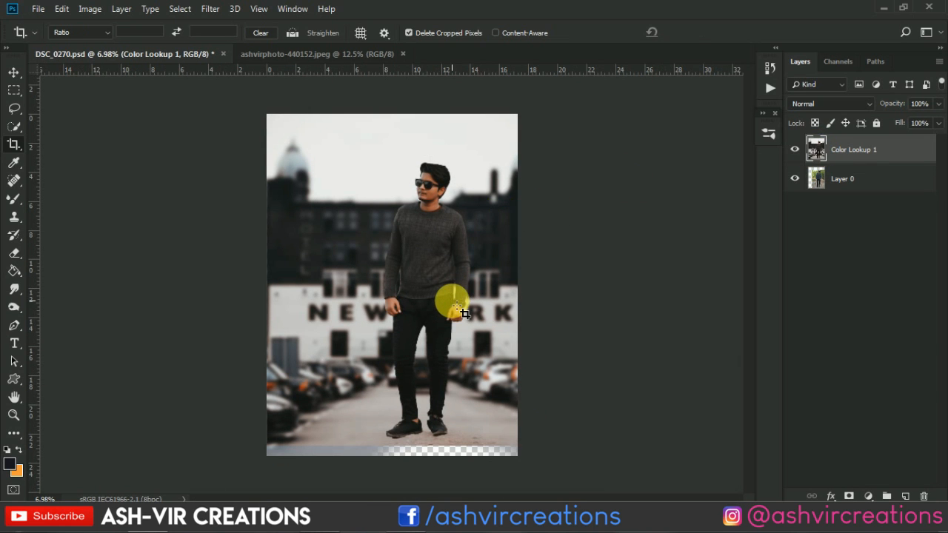
Compare the merged composite with the original photo on Layer 0 and check the original layer's extent
key("v")
left_click(795, 149)
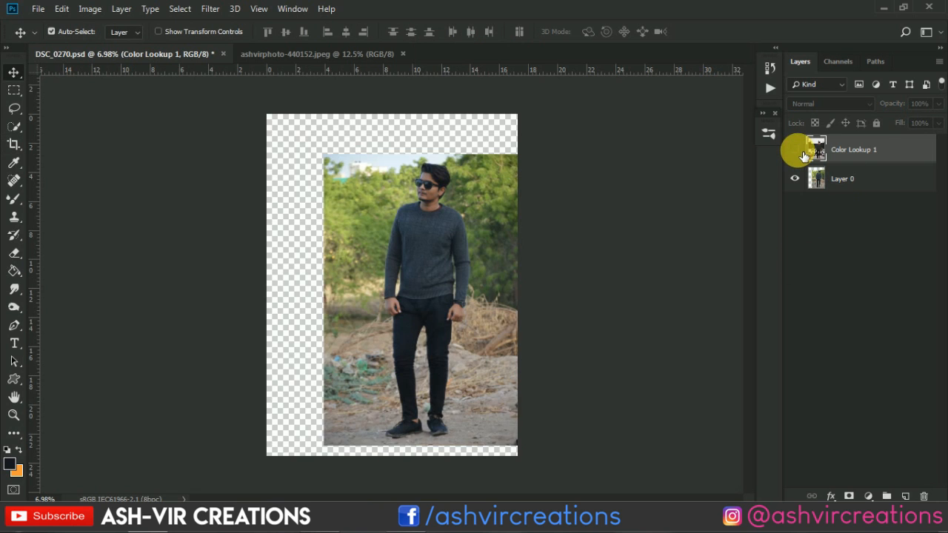
left_click(795, 149)
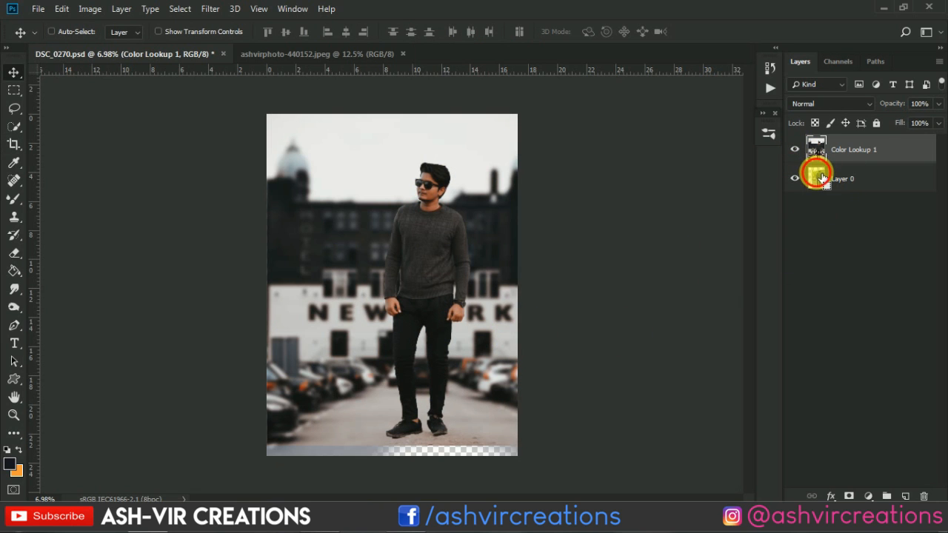
left_click(819, 178, "ctrl")
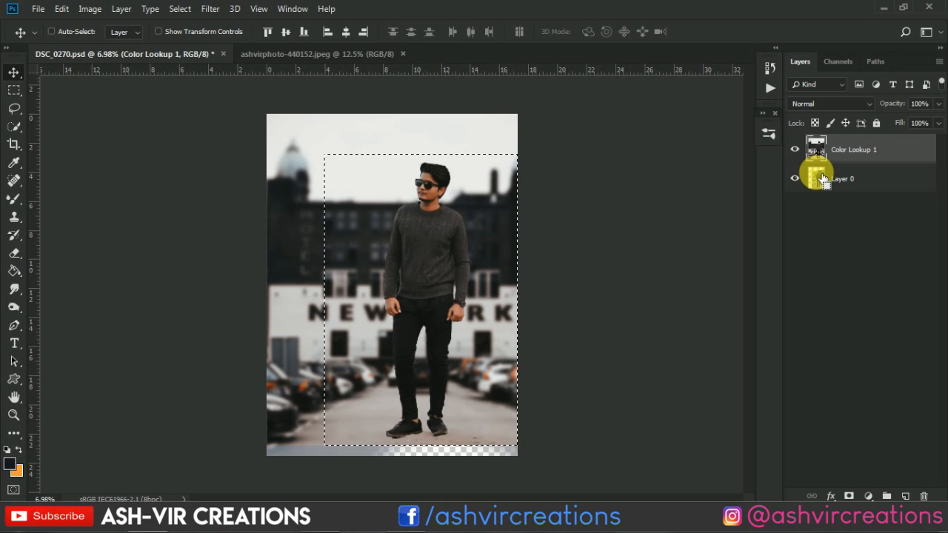
key("ctrl+d")
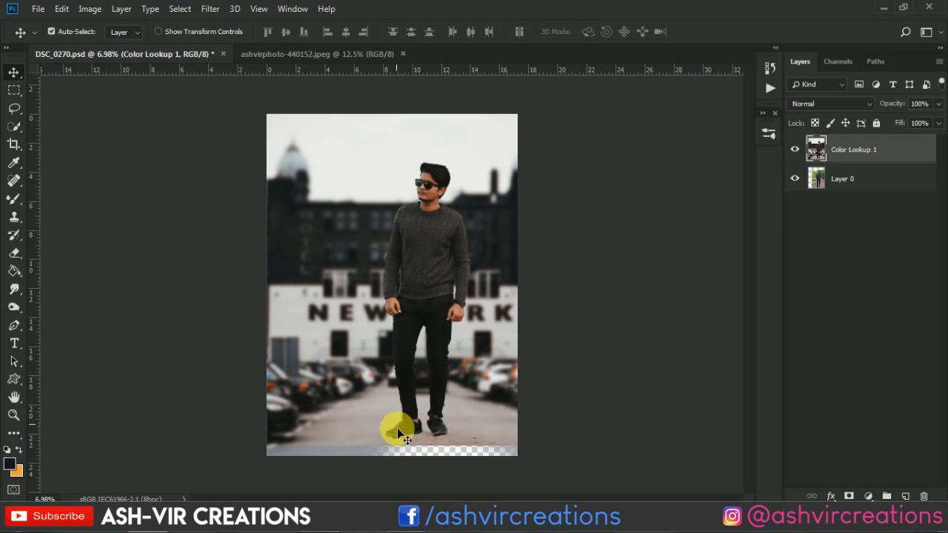
Marquee-select the full-width image area above the transparent strip below the man's feet, about 17.27 by 22.87 in, and check its lower edge
key("m")
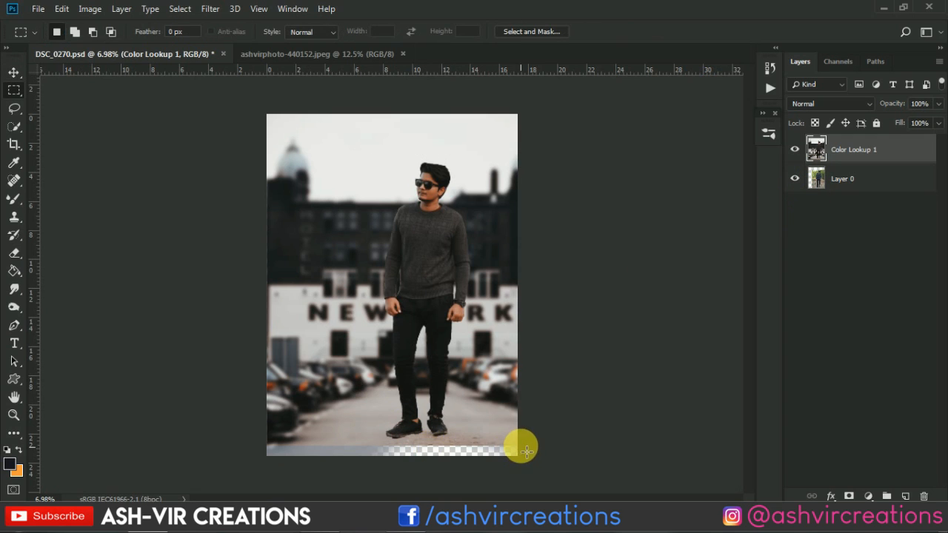
left_click_drag(518, 446, 205, 76)
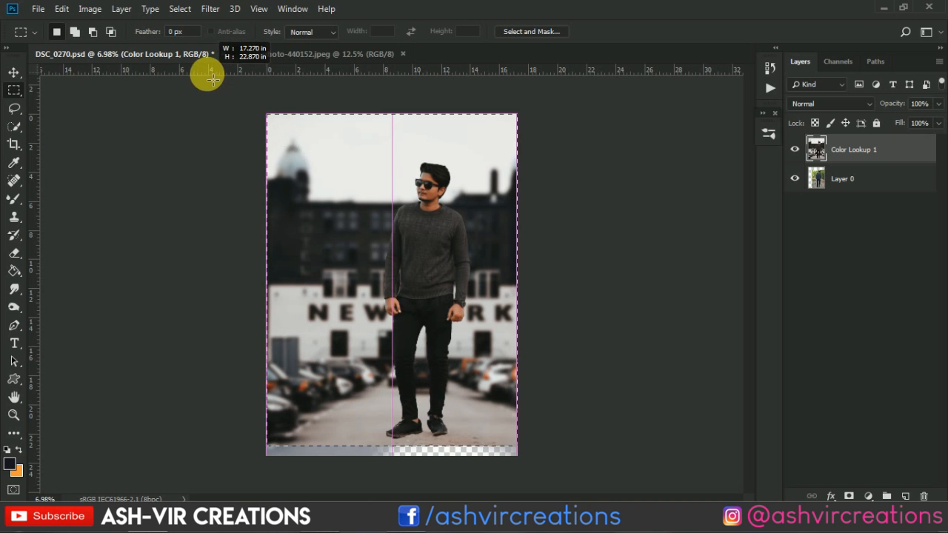
scroll(401, 428, "up", 2)
left_click_drag(418, 420, 411, 169)
scroll(434, 263, "up", 6)
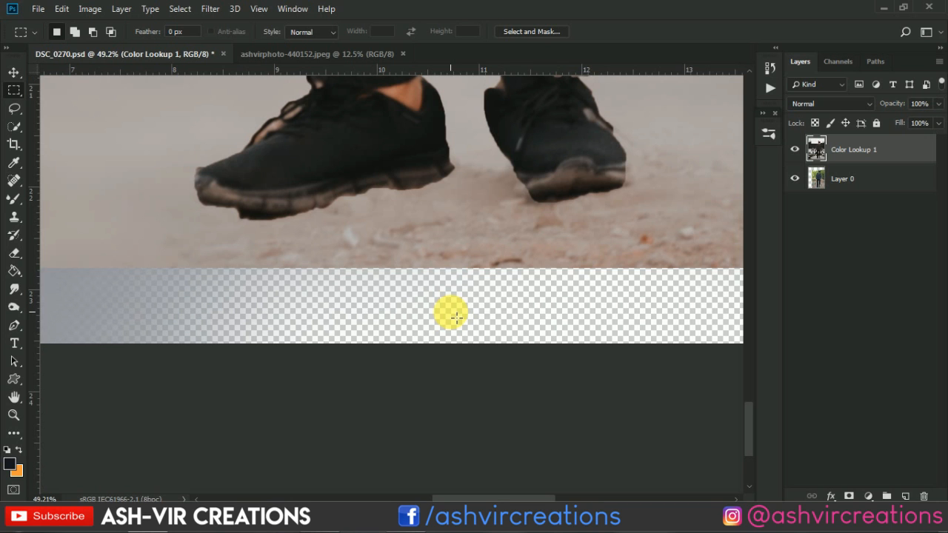
scroll(456, 317, "down", 2)
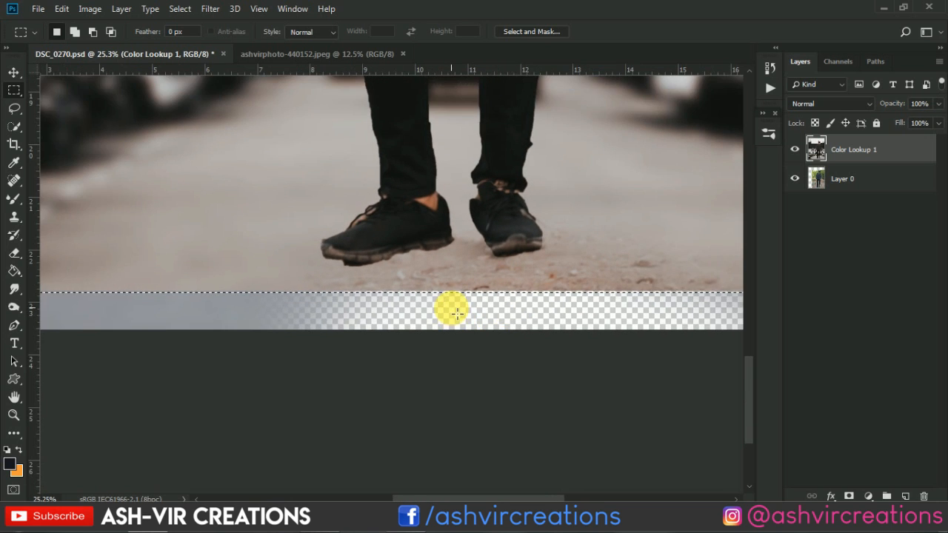
scroll(459, 314, "up", 1)
scroll(460, 314, "down", 1)
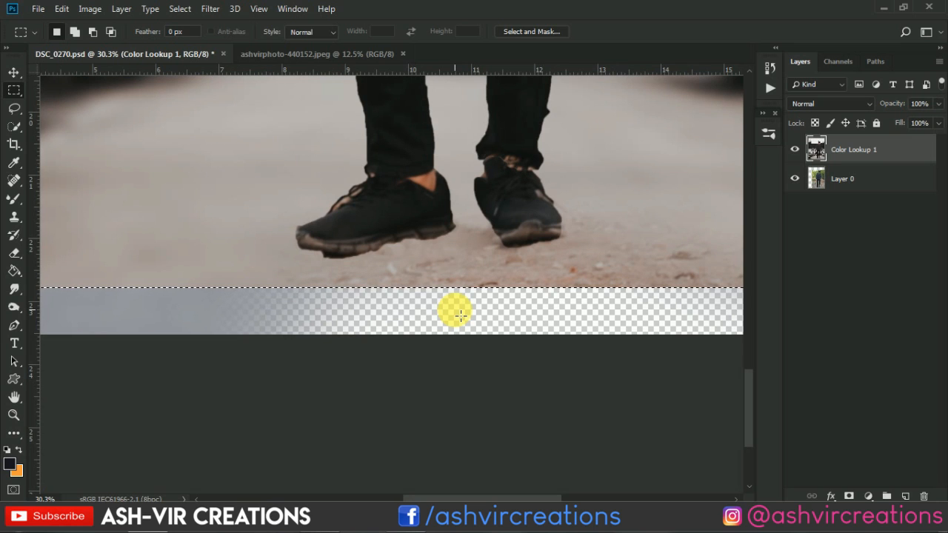
Crop the canvas to the marquee selection, cutting off the transparent strip below the man's feet
key("c")
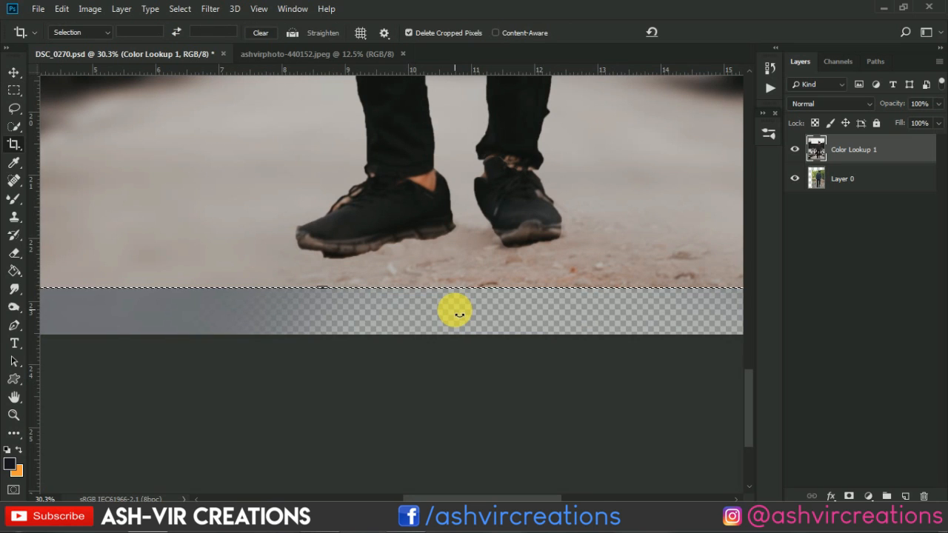
key("ctrl+0")
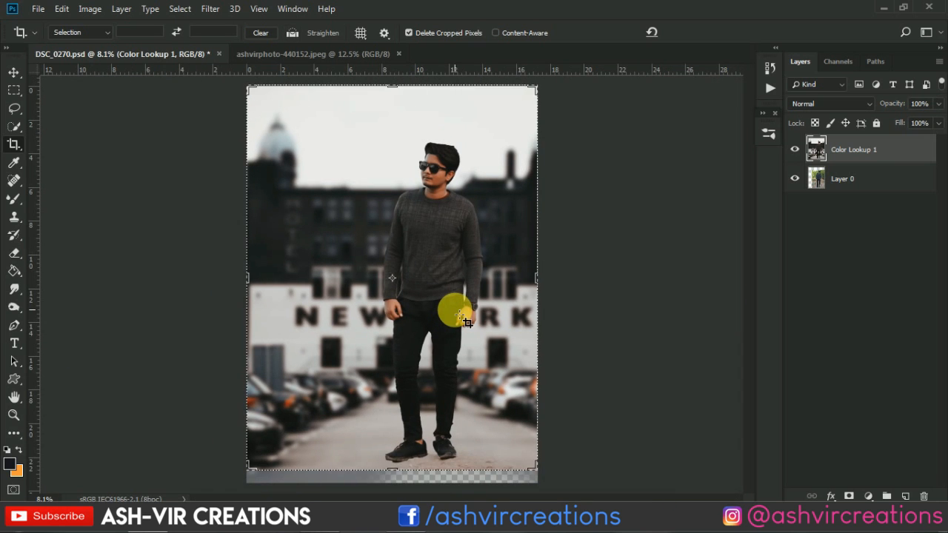
key("Return")
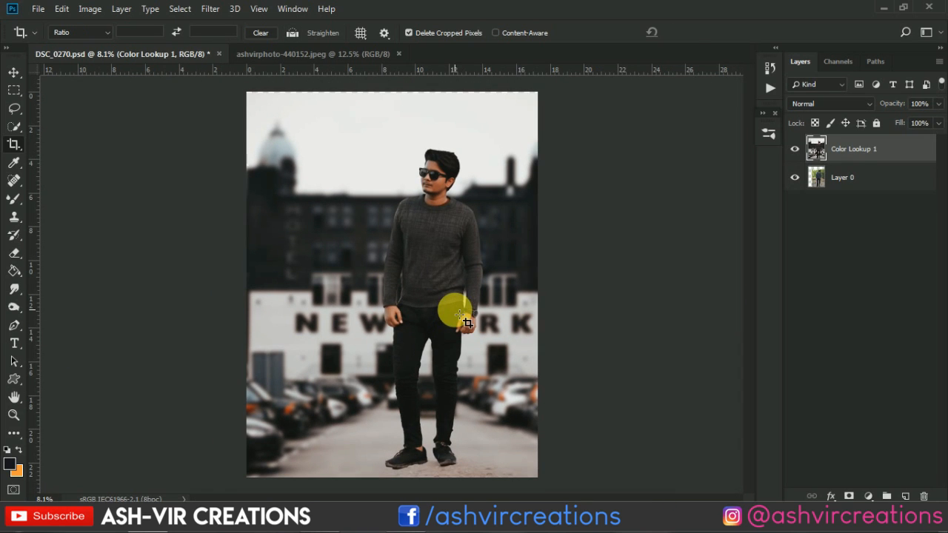
key("v")
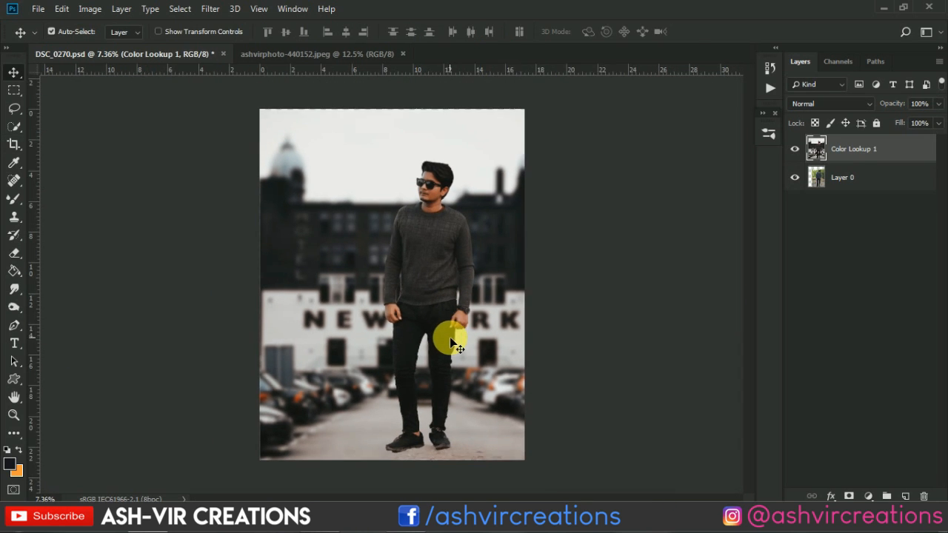
Inspect the cropped composite around the man and along the upper edge of the sky
scroll(445, 327, "down", 1)
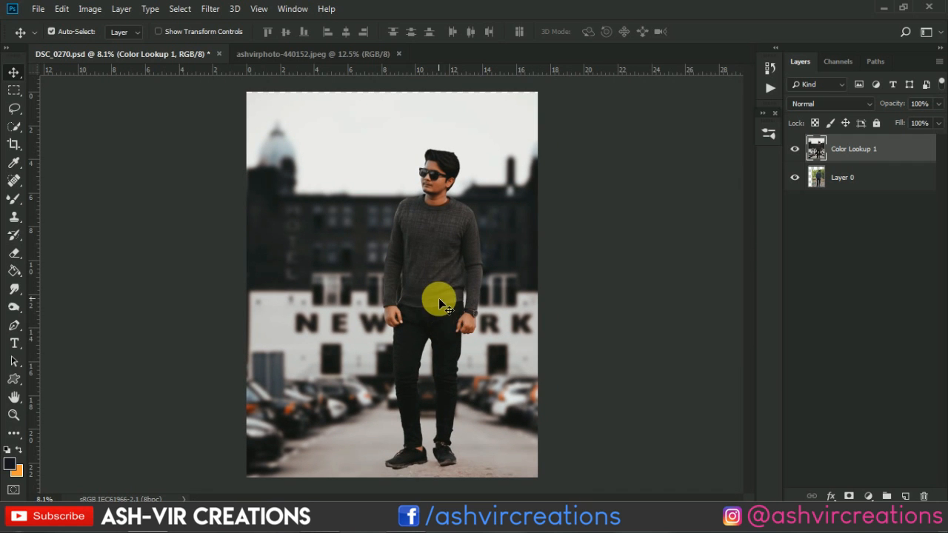
scroll(419, 277, "up", 3)
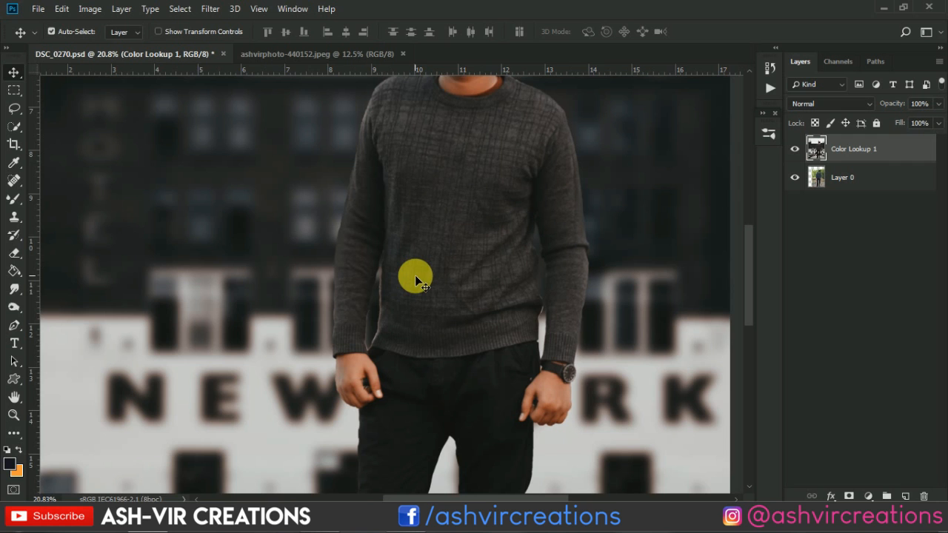
scroll(415, 275, "down", 3)
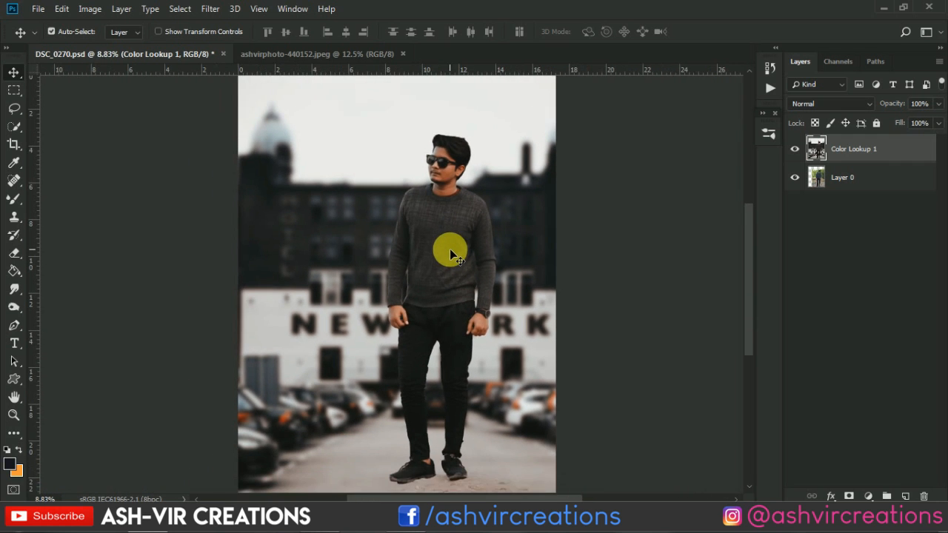
scroll(450, 252, "down", 1)
scroll(393, 119, "up", 2)
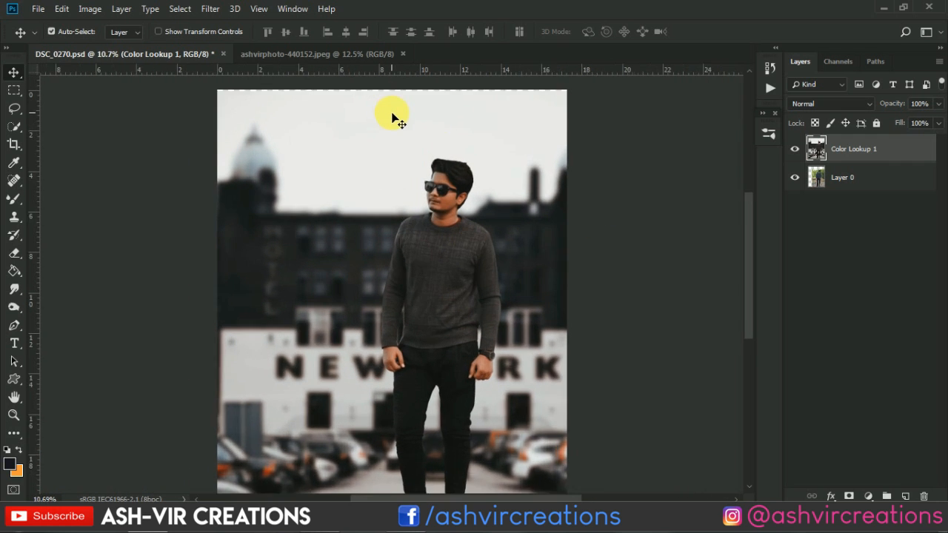
scroll(393, 118, "up", 3)
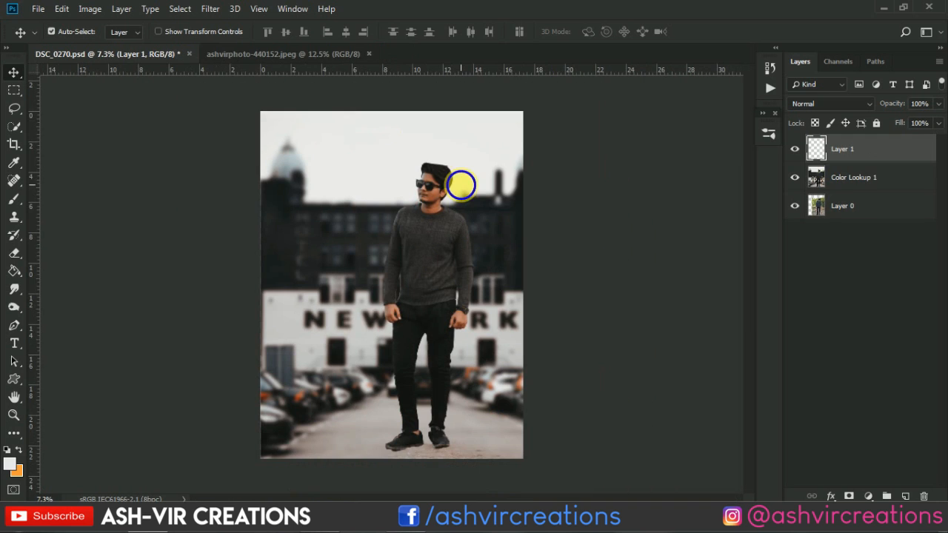
Merge Layer 1 with the Color Lookup 1 layer and check the sky around the man's head
left_click(847, 172, "shift")
right_click(848, 172)
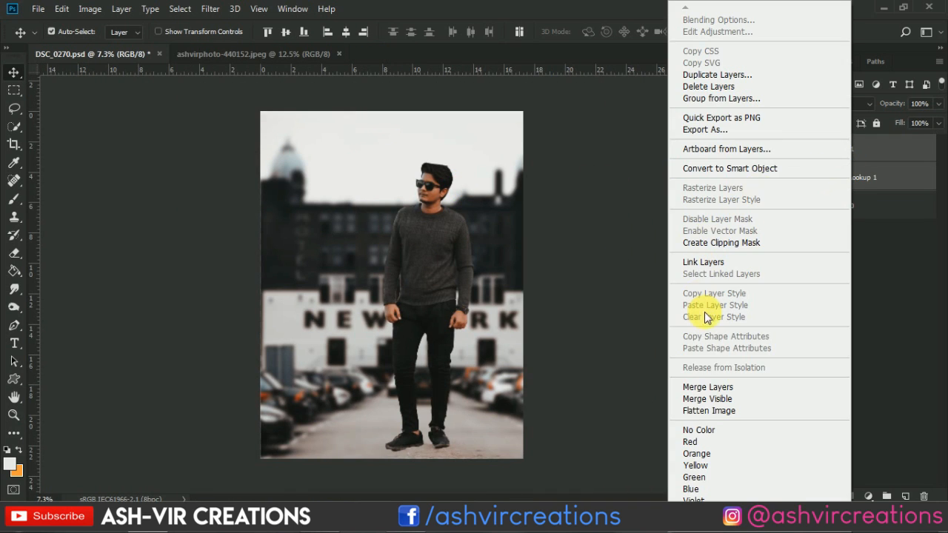
left_click(711, 387)
scroll(429, 157, "up", 3)
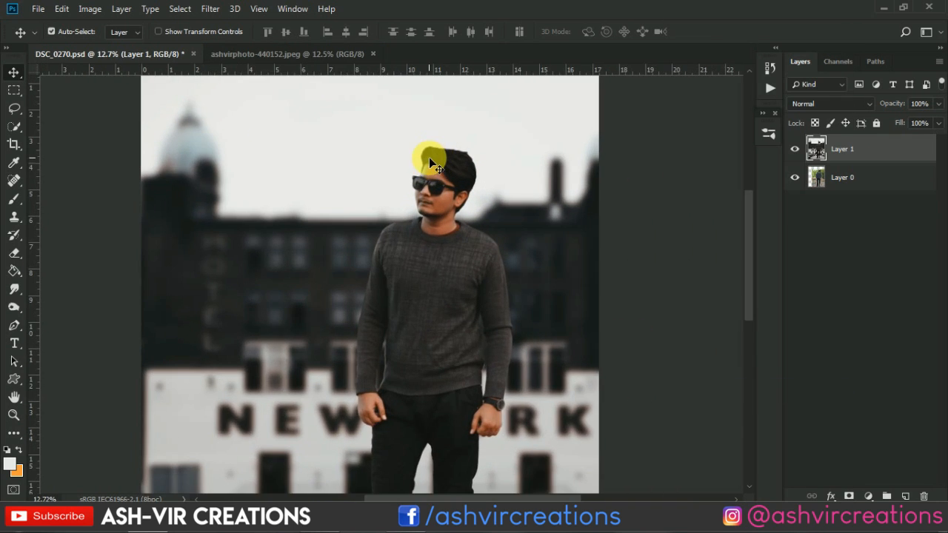
scroll(429, 157, "down", 2)
scroll(457, 164, "down", 2)
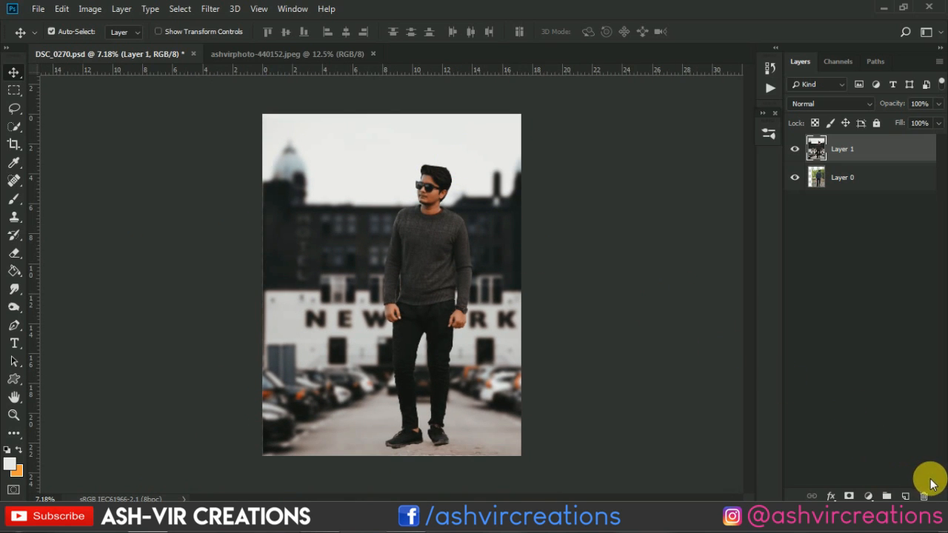
Add a new empty layer above Layer 1 and paint one soft orange spot on it, below the NEW YORK lettering, with the 306 px brush
left_click(905, 496)
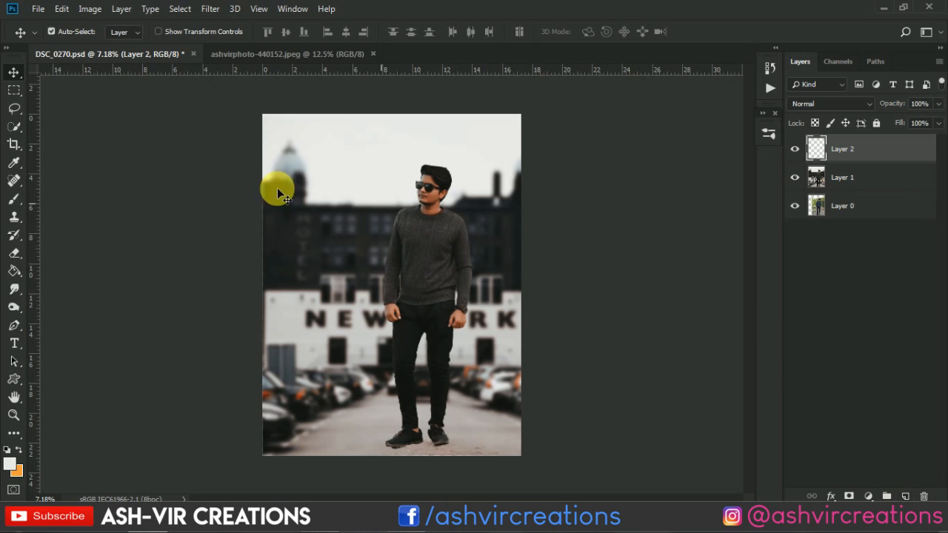
left_click(14, 199)
left_click(13, 449)
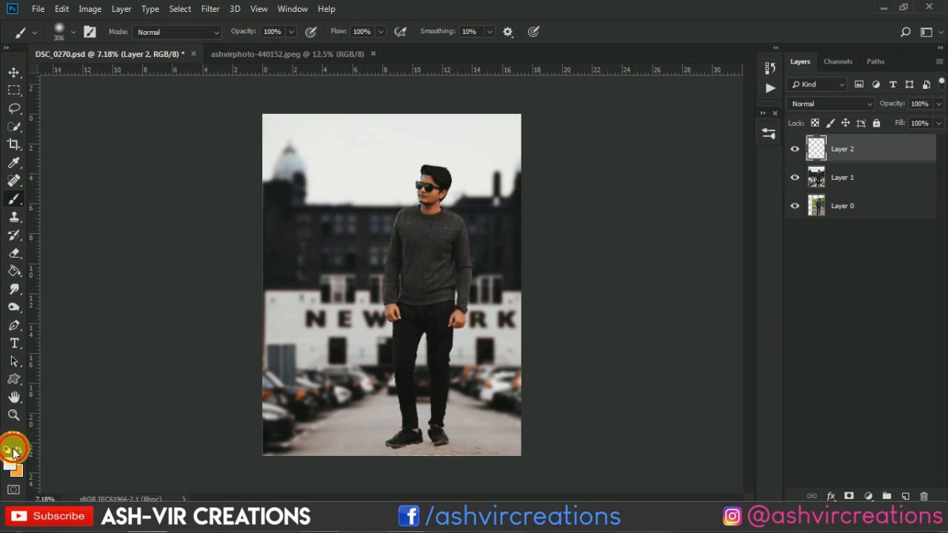
left_click(20, 453)
left_click(357, 335)
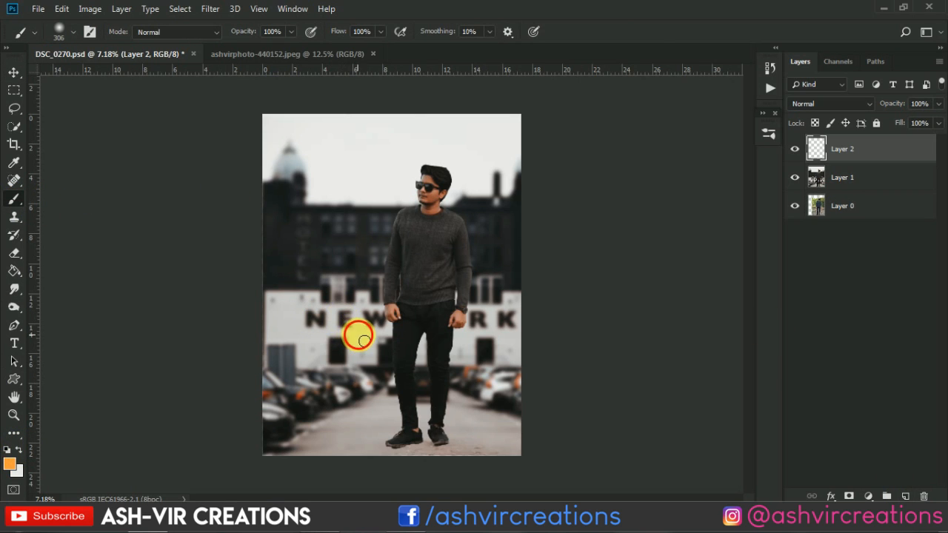
key("v")
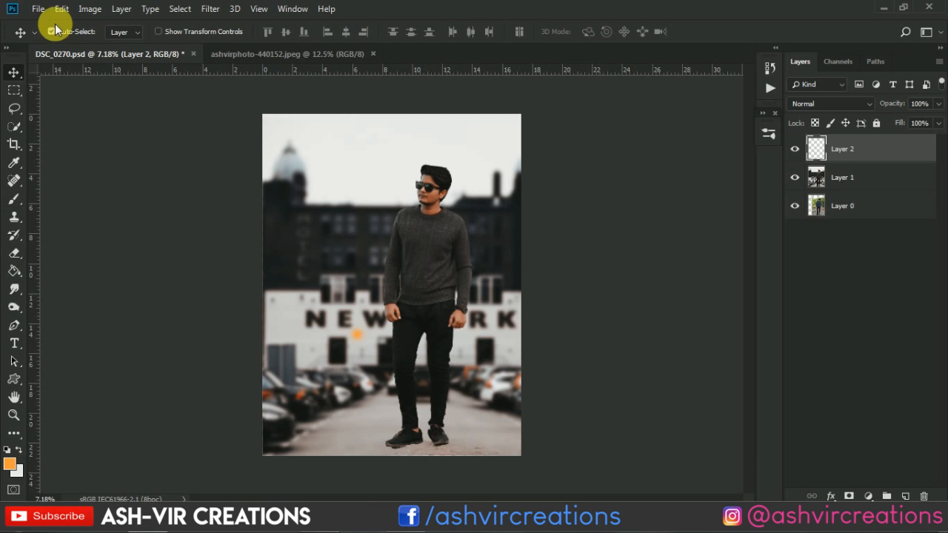
Set Layer 2's blend mode to Screen, then enlarge its orange spot and place it in the sky beside the man's head
left_click(836, 104)
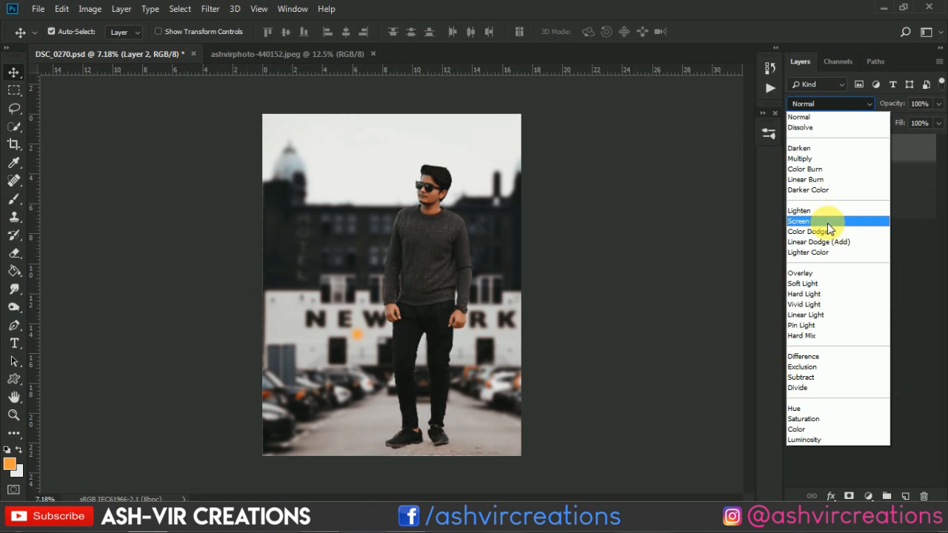
left_click(827, 225)
left_click(62, 8)
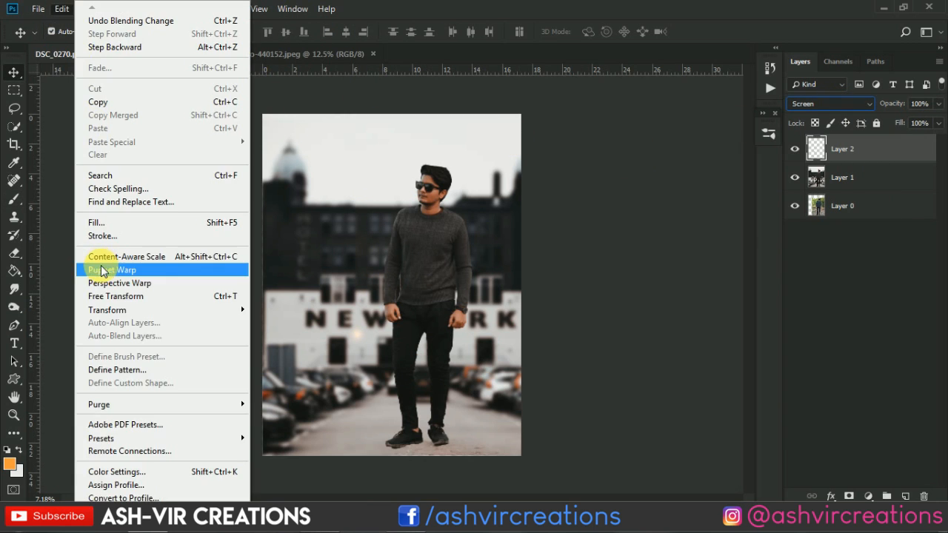
left_click(112, 297)
left_click_drag(369, 347, 493, 467)
left_click_drag(393, 374, 356, 190)
key("Return")
Lower the orange glow toward the building's roofline and stretch its width to about 106%
scroll(360, 186, "up", 5)
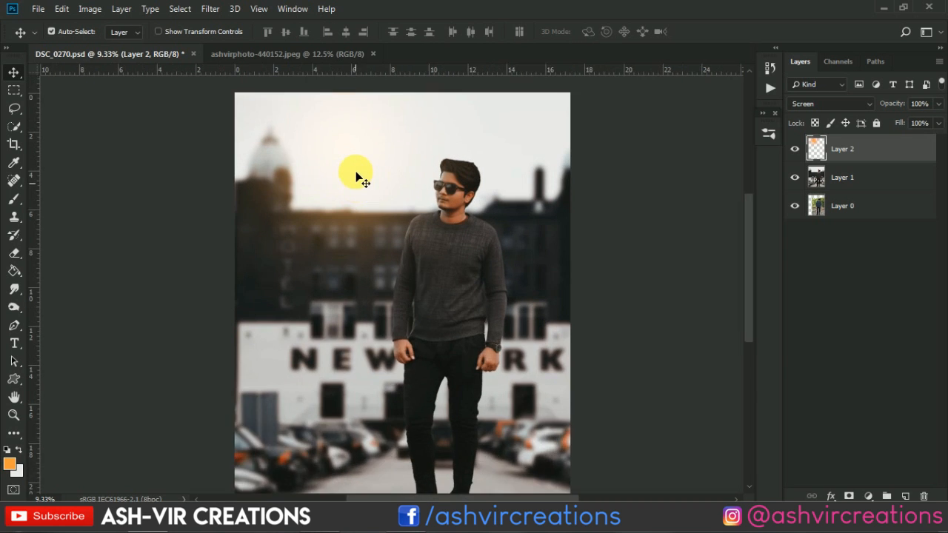
key("ctrl+t")
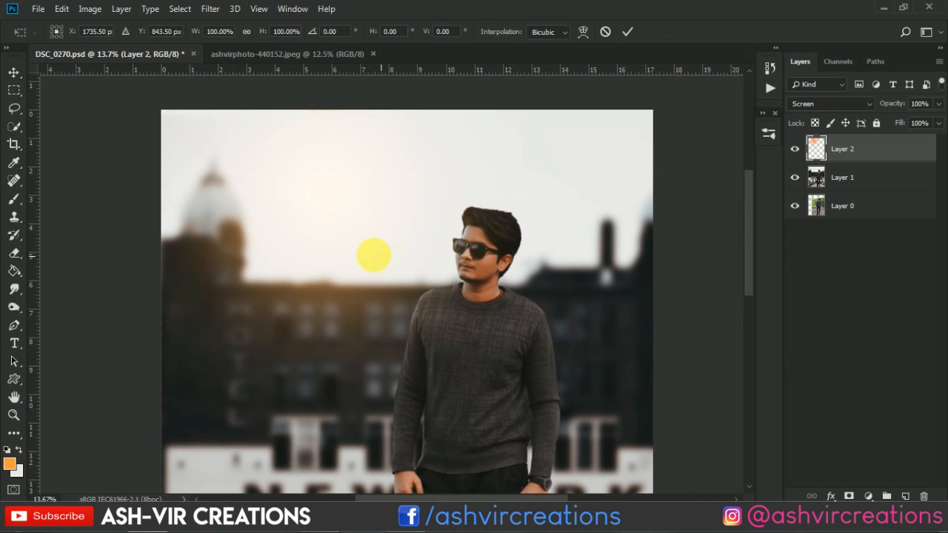
left_click_drag(371, 256, 372, 296)
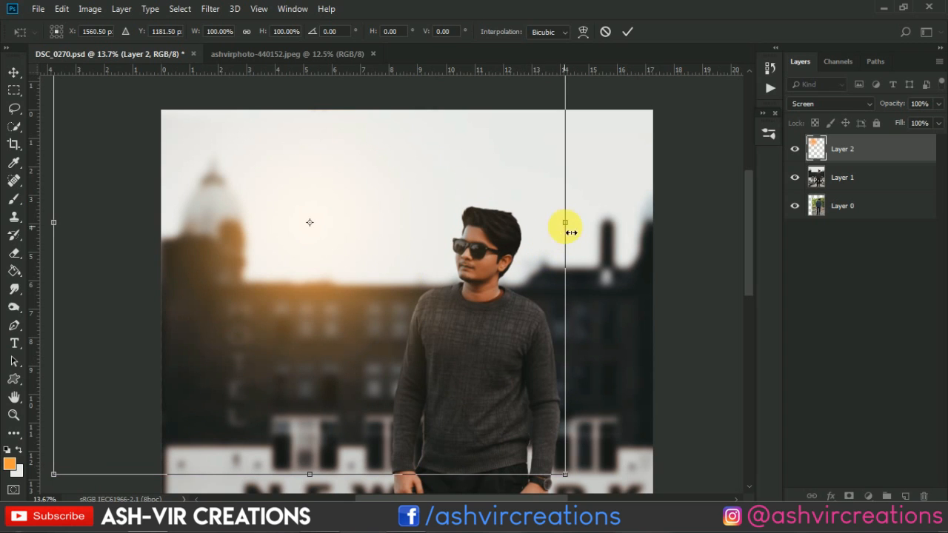
left_click_drag(571, 231, 596, 232)
left_click_drag(59, 231, 52, 233)
mouse_move(349, 307)
left_mouse_down()
mouse_move(336, 320)
mouse_move(338, 306)
left_mouse_up()
key("Return")
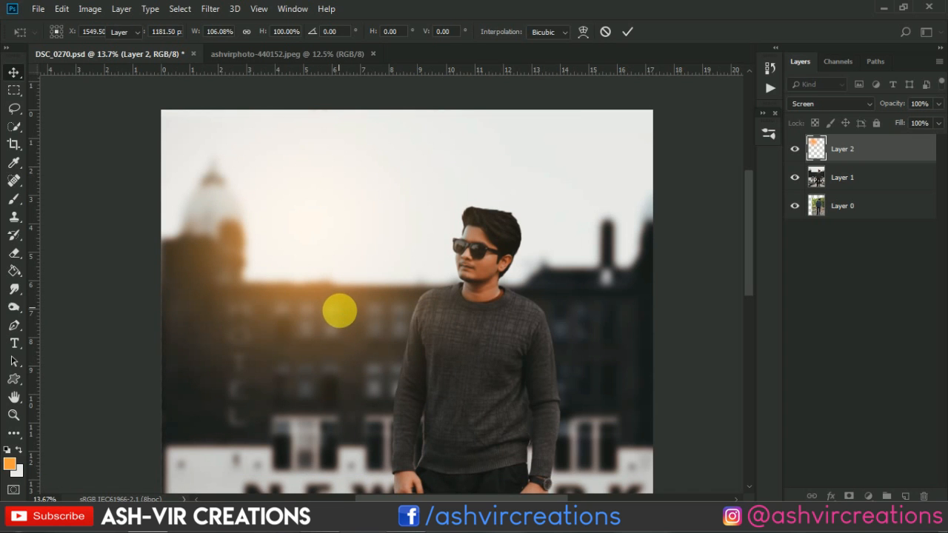
Widen the orange glow further toward the man, to about 102.5% of its width, and check it against the whole picture
scroll(340, 312, "down", 5)
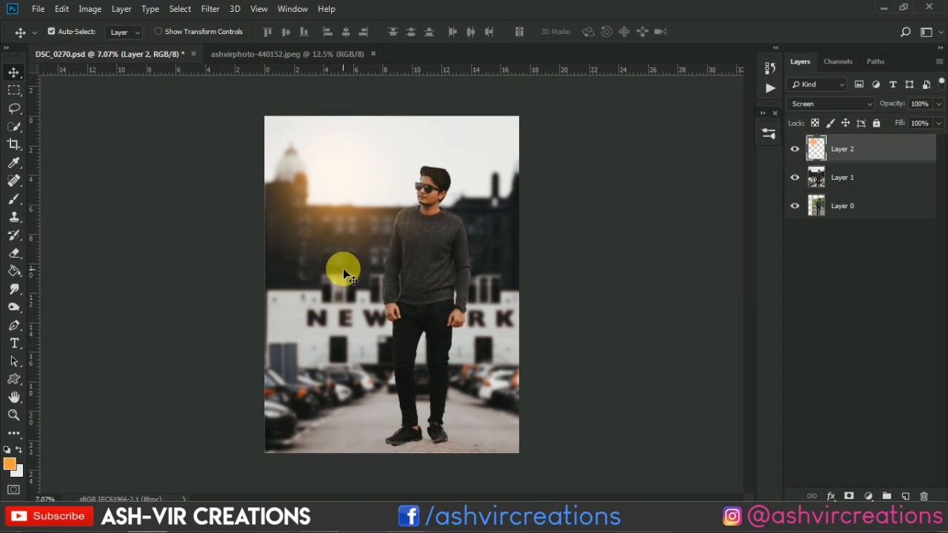
scroll(361, 226, "up", 5)
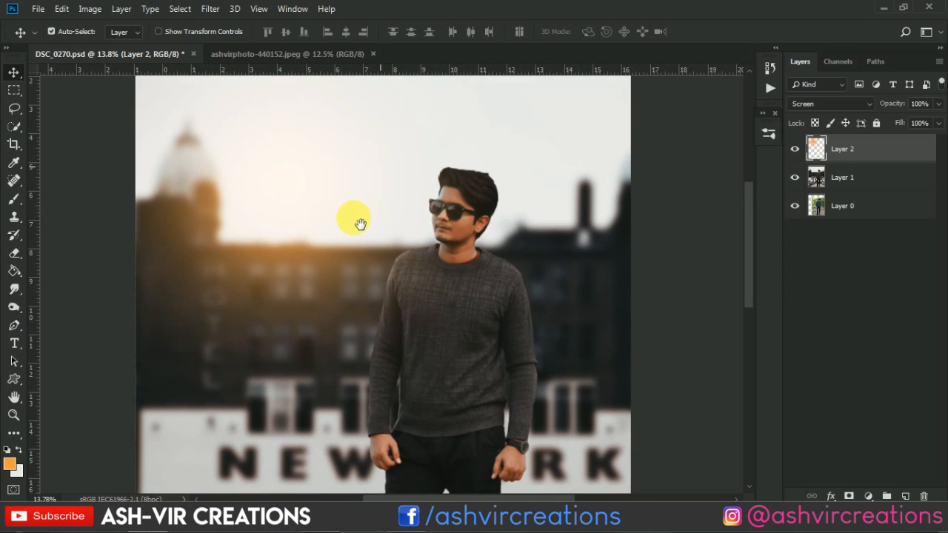
key("ctrl+t")
left_click_drag(556, 185, 576, 195)
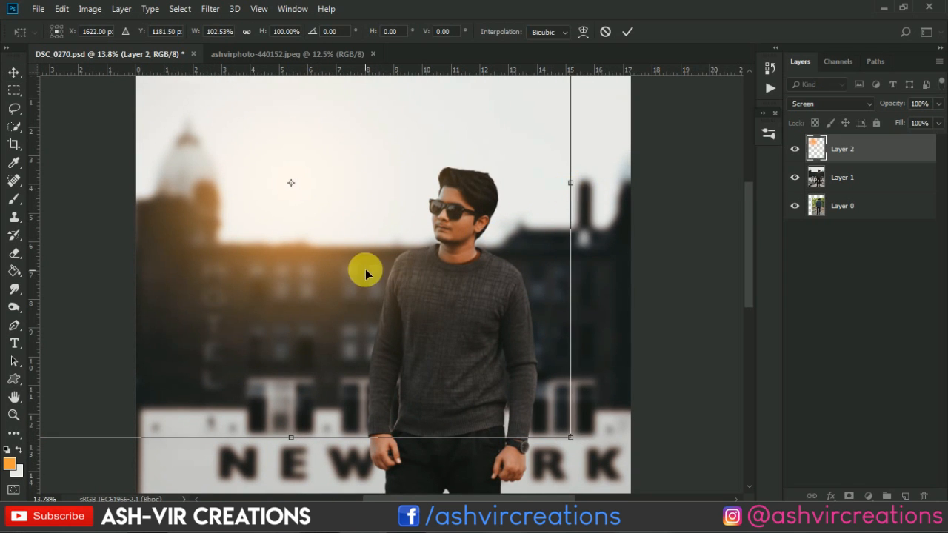
key("Return")
scroll(356, 260, "down", 2)
scroll(356, 265, "down", 1)
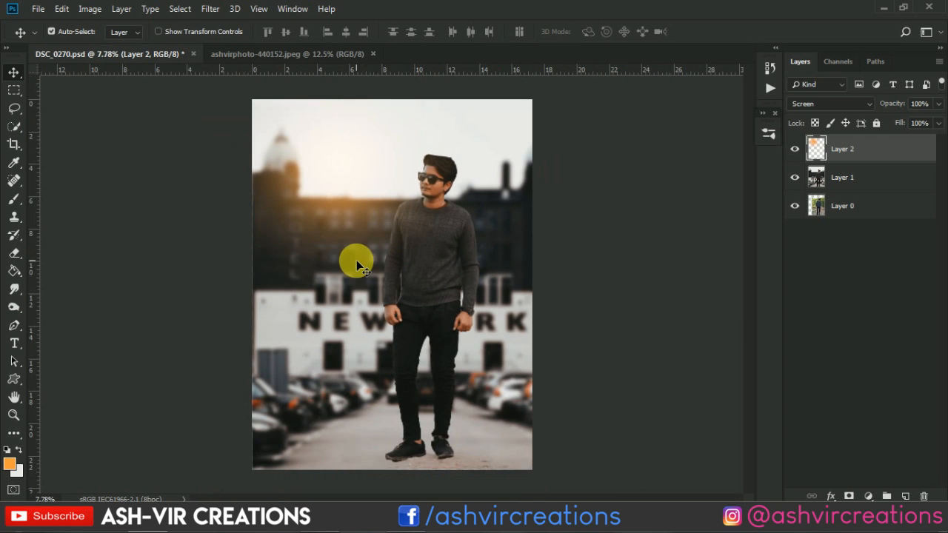
scroll(318, 156, "up", 1)
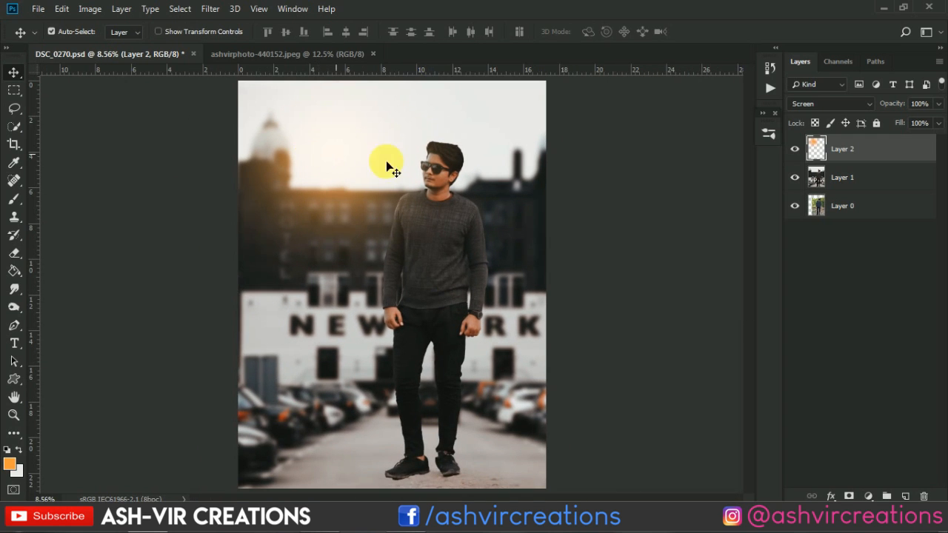
Hide Layer 2 and add a Hue/Saturation adjustment above Layer 1, targeting the Reds by sampling the image
left_click(796, 149)
left_click(843, 178)
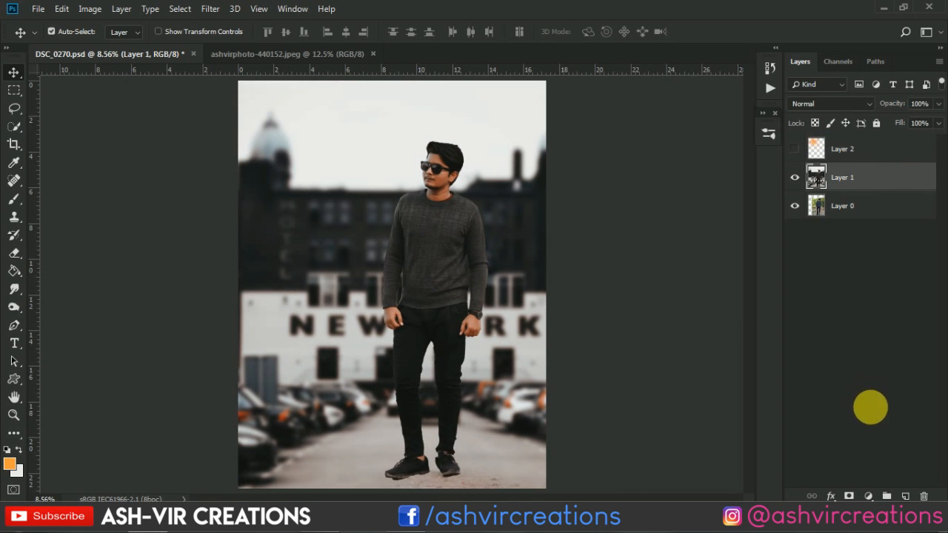
left_click(869, 496)
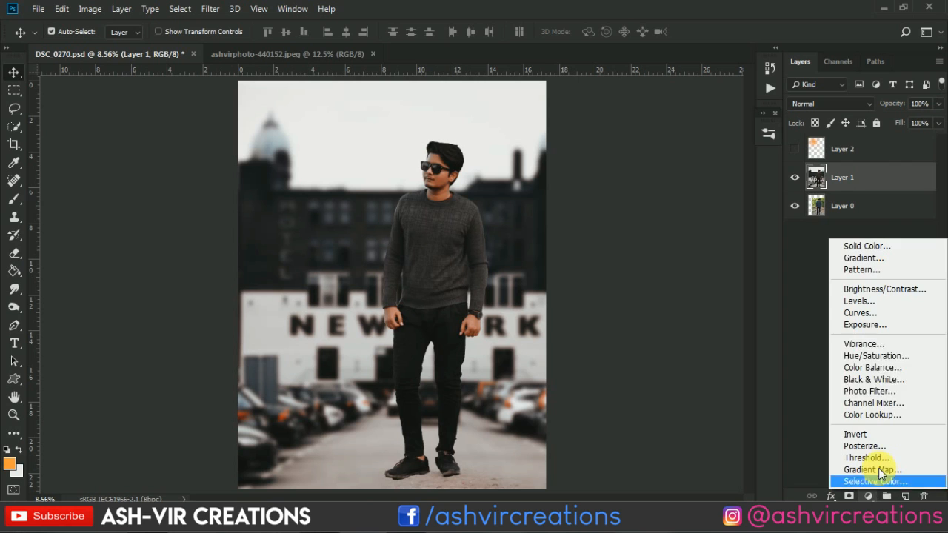
left_click(874, 355)
left_click(507, 251)
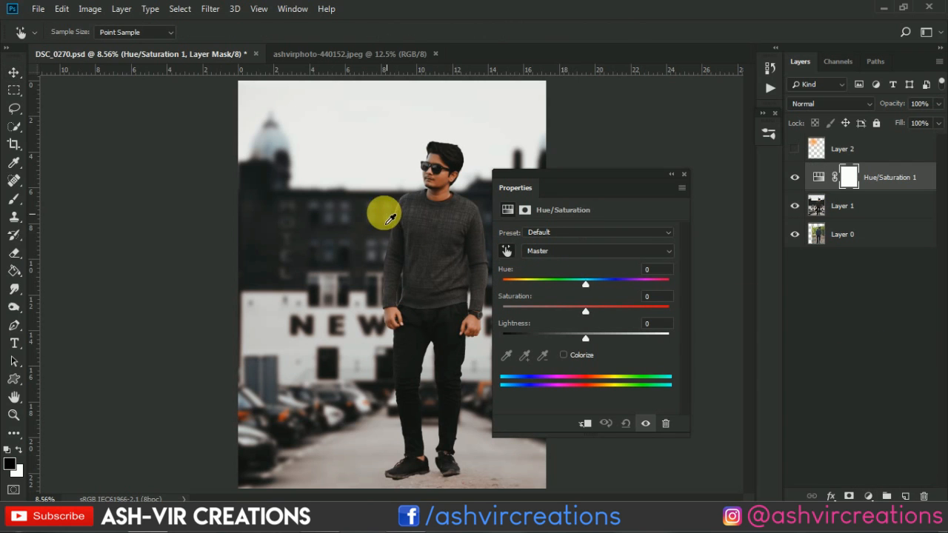
left_click(370, 206)
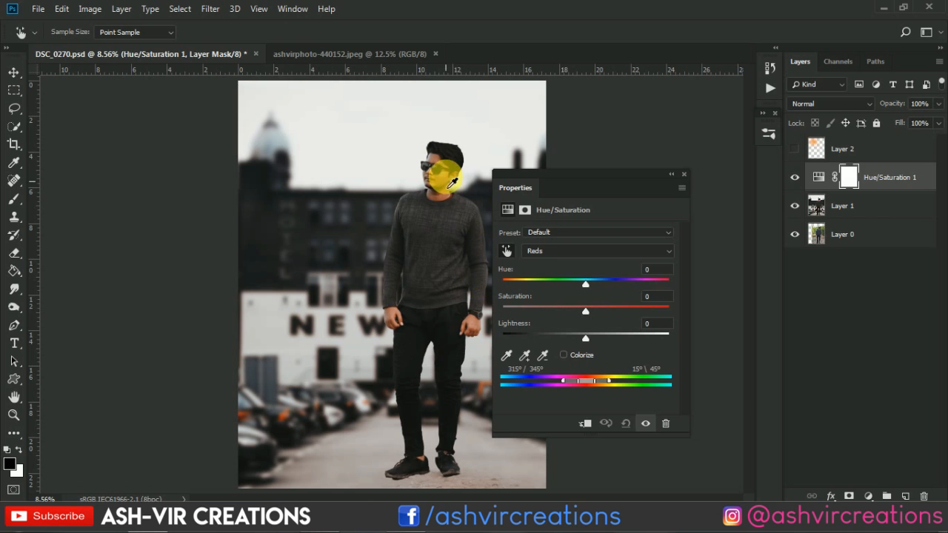
Set the hue of the Reds to +2, judging the man's skin tone up close and in the full image
scroll(411, 159, "up", 3)
left_click_drag(408, 160, 266, 188)
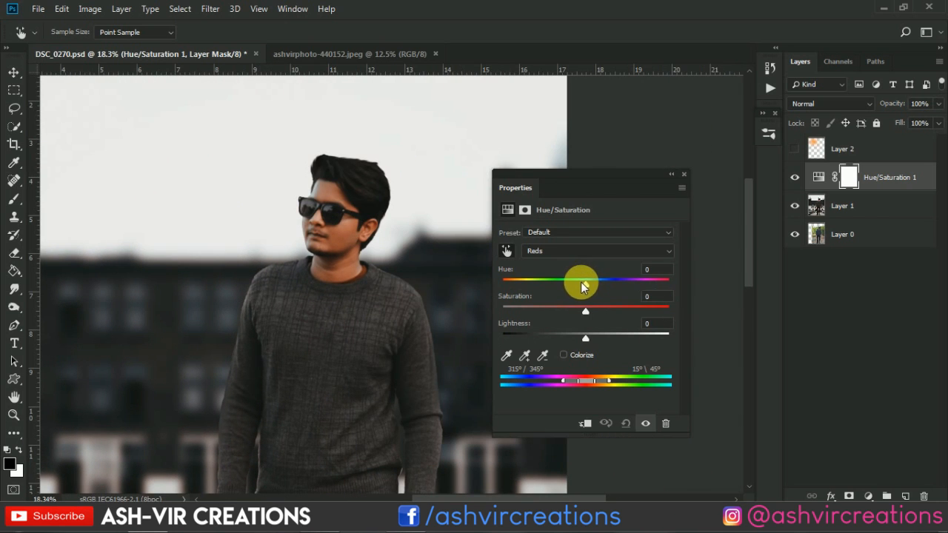
left_click_drag(581, 281, 580, 287)
left_click_drag(585, 284, 588, 284)
scroll(256, 222, "down", 3)
scroll(255, 222, "down", 2)
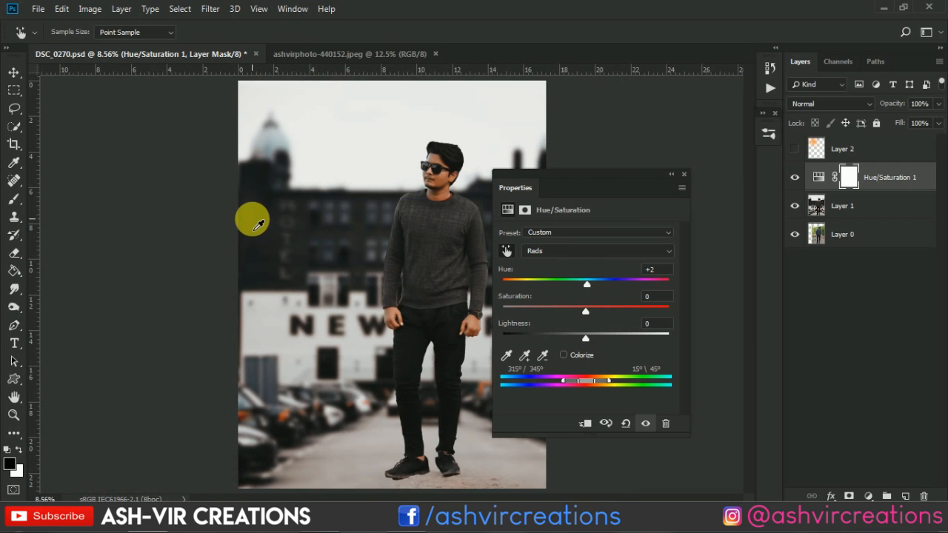
scroll(256, 222, "up", 1)
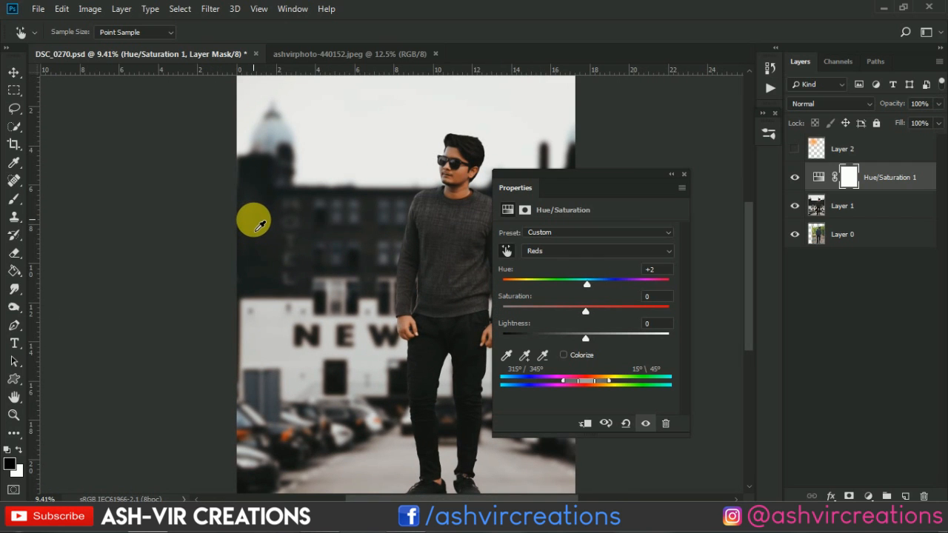
scroll(258, 204, "down", 1)
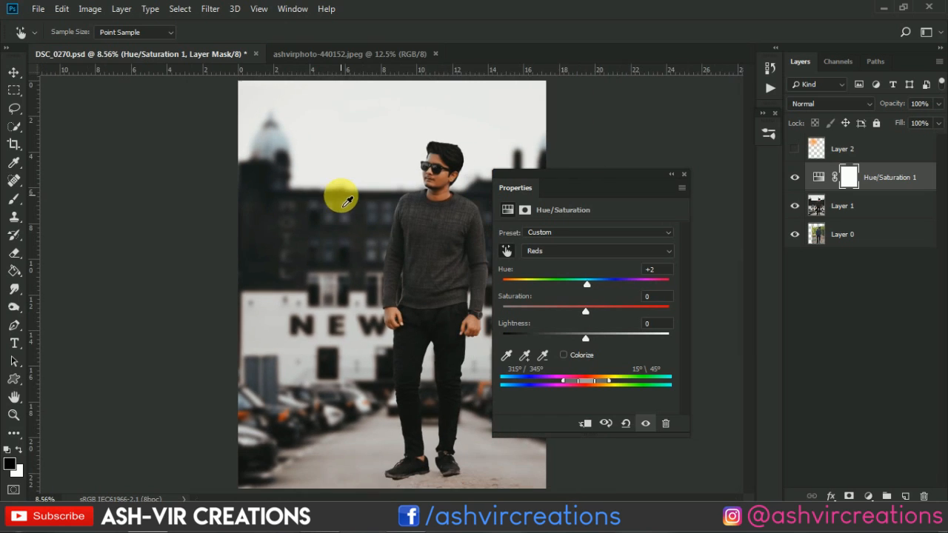
Close the adjustment settings, compare the image with and without Hue/Saturation 1, and make Layer 2 visible again
left_click(680, 176)
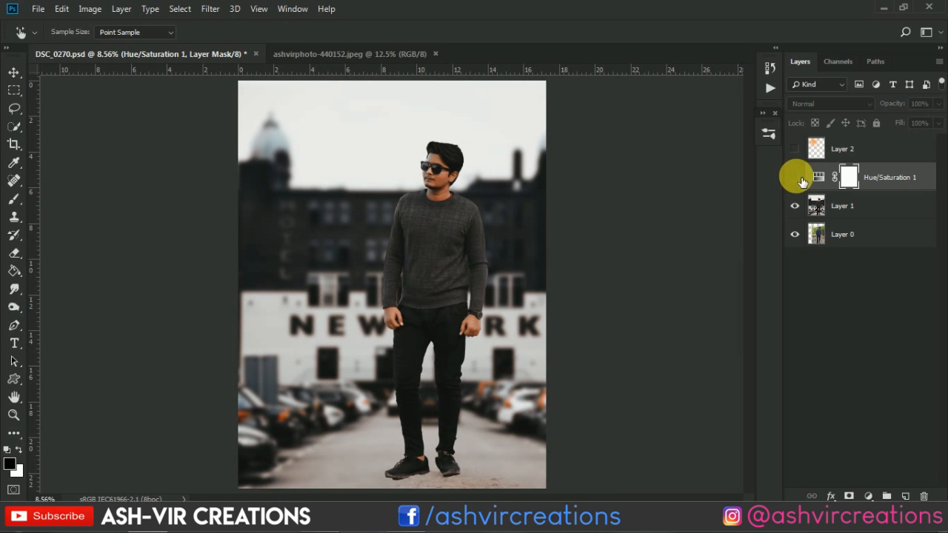
key("v")
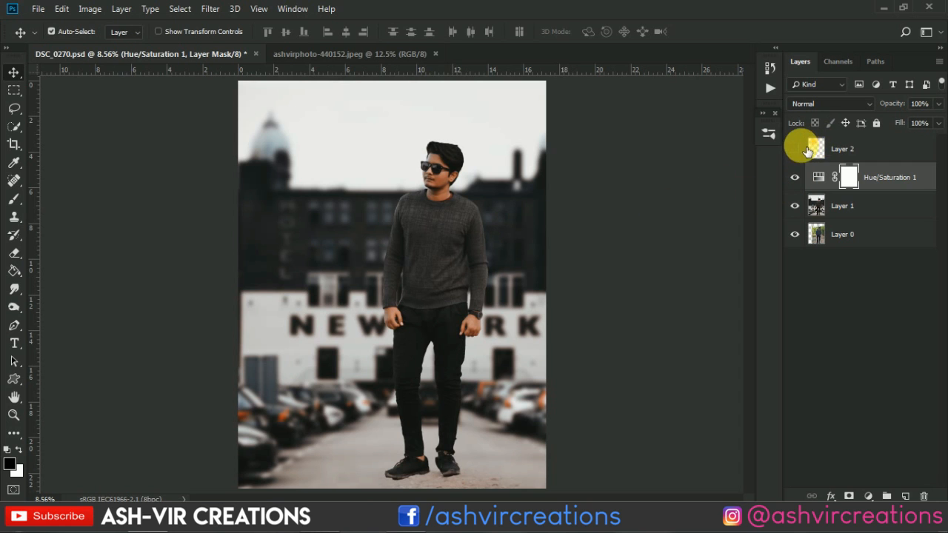
left_click(796, 151)
scroll(443, 179, "down", 3)
scroll(443, 179, "up", 2)
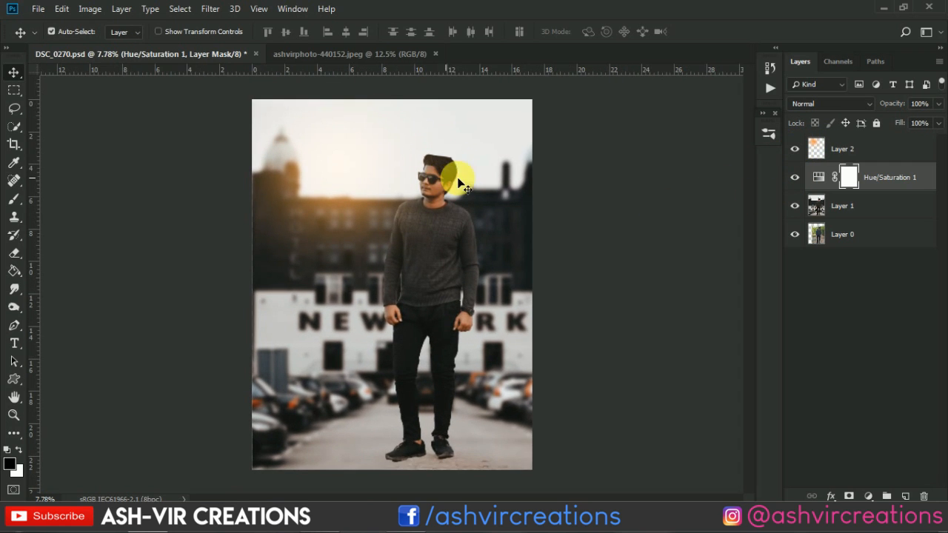
Merge Layer 2, Hue/Saturation 1 and Layer 1 into a single layer
left_click(923, 146)
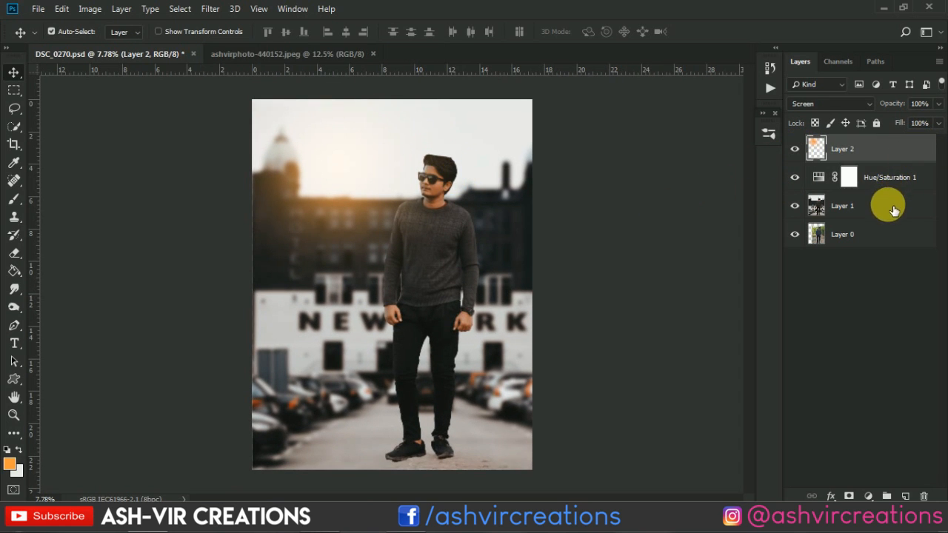
scroll(517, 273, "down", 1)
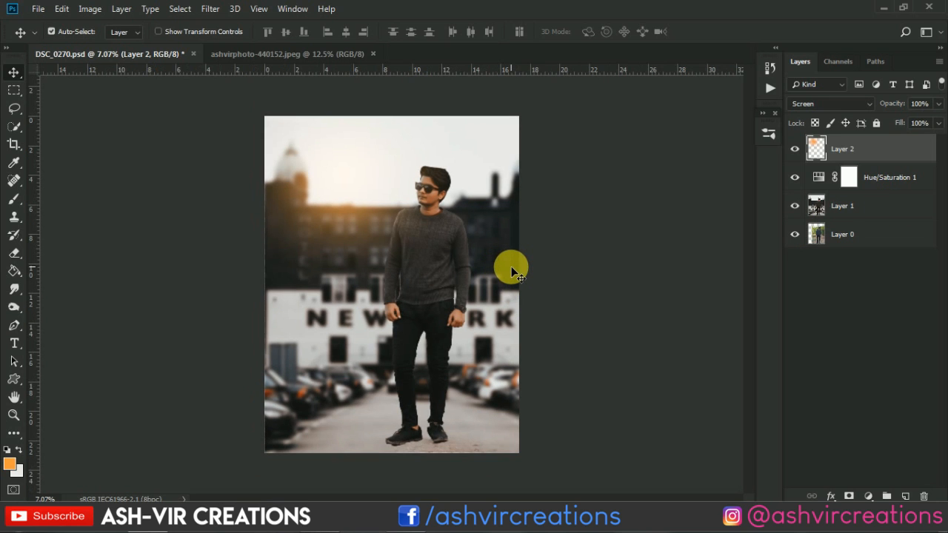
scroll(455, 369, "up", 1)
scroll(455, 375, "down", 1)
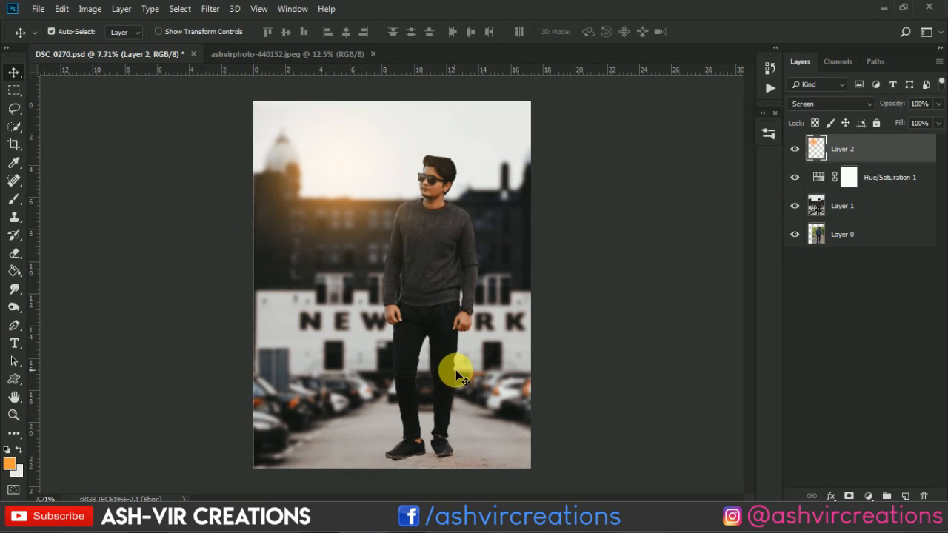
left_click(848, 207, "ctrl")
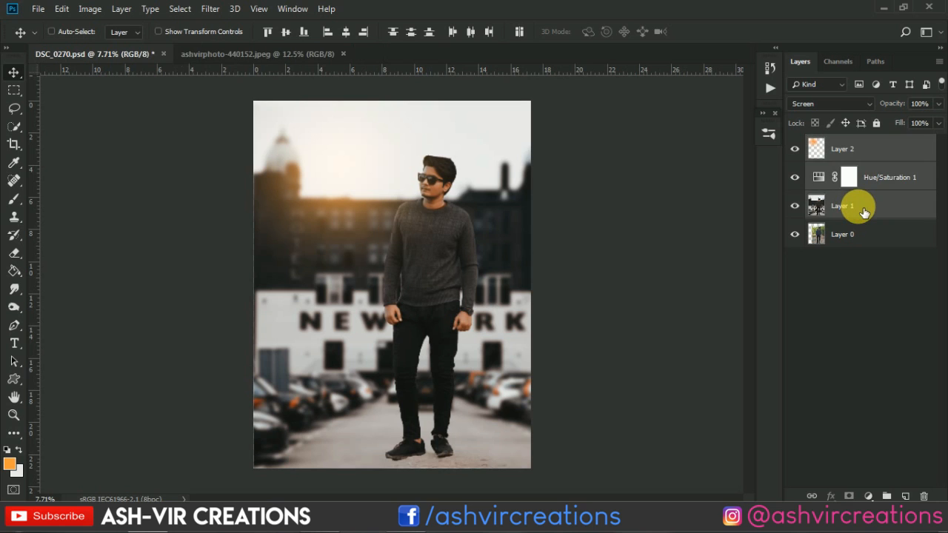
key("ctrl+e")
Compare the finished composite with the original photo by toggling the visibility of the merged Layer 2
left_click(805, 149)
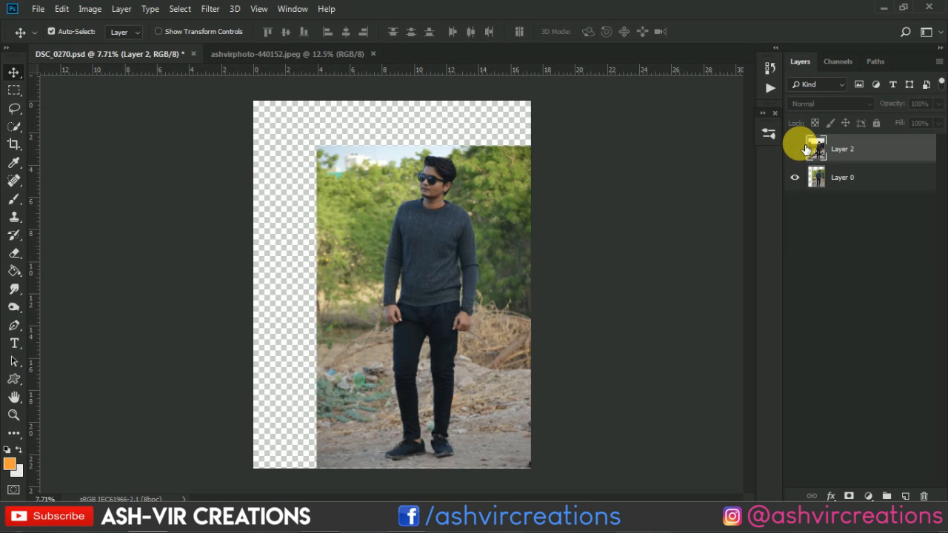
left_click(804, 149)
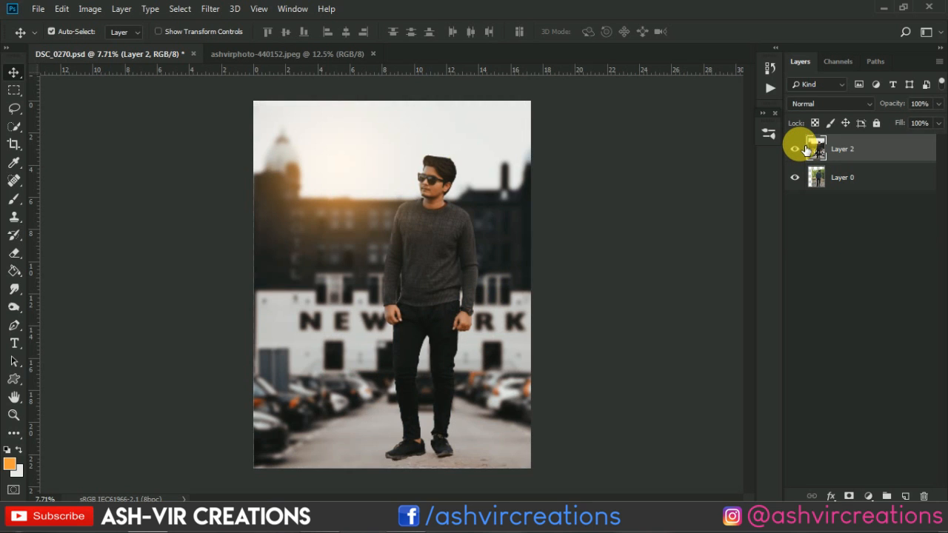
left_click(805, 149)
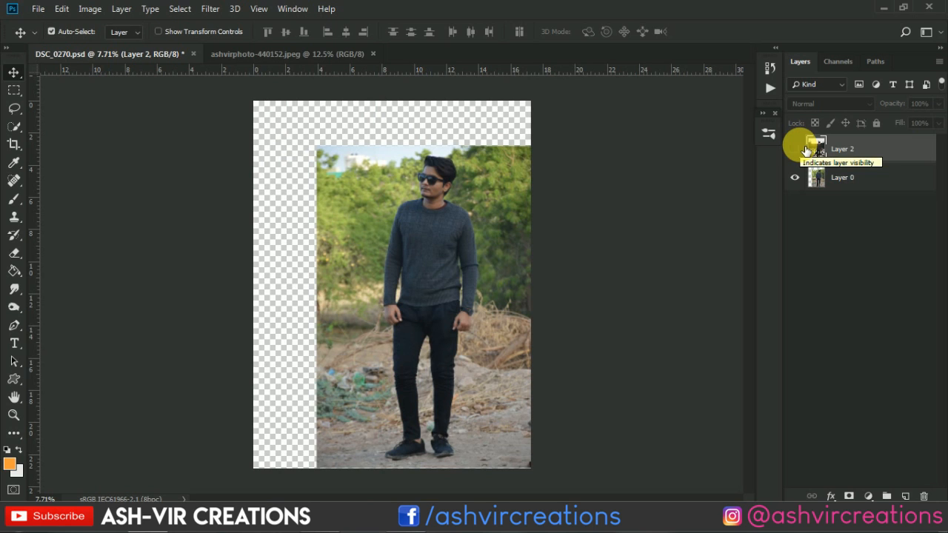
left_click(806, 149)
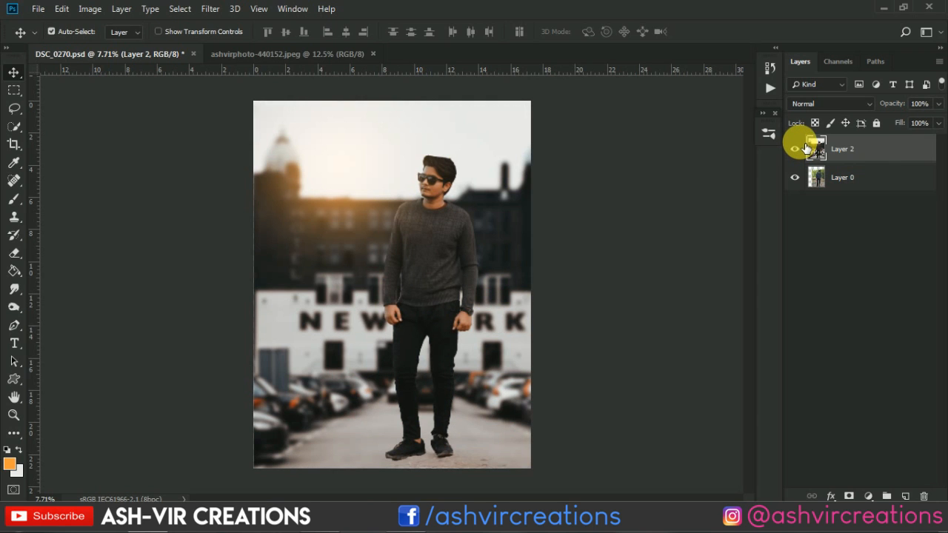
left_click(796, 149)
left_click(805, 149)
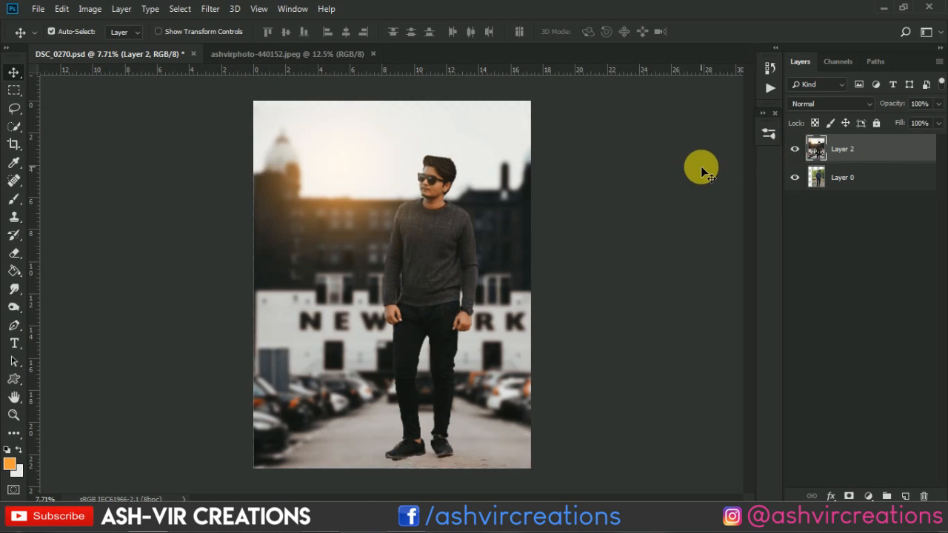